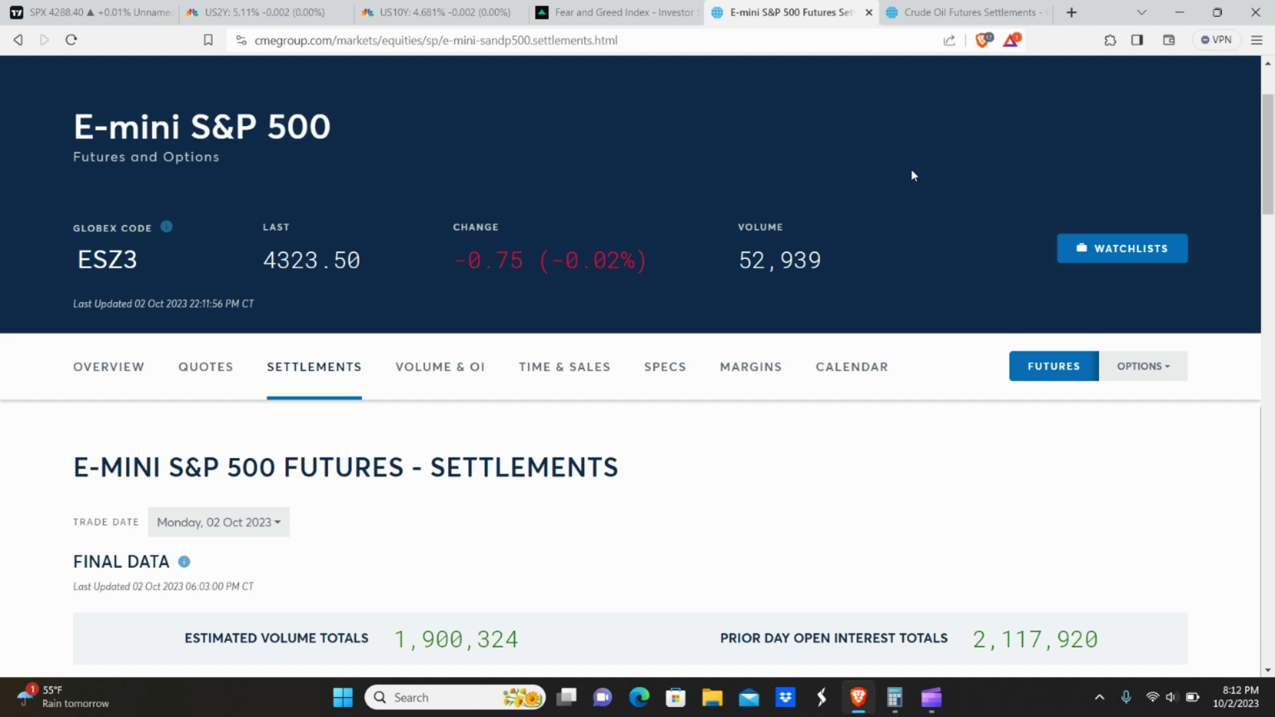
Step: Switch to TradingView's weekly S&P 500 chart and rescale its price and time axes to examine the support and resistance lines
click(101, 6)
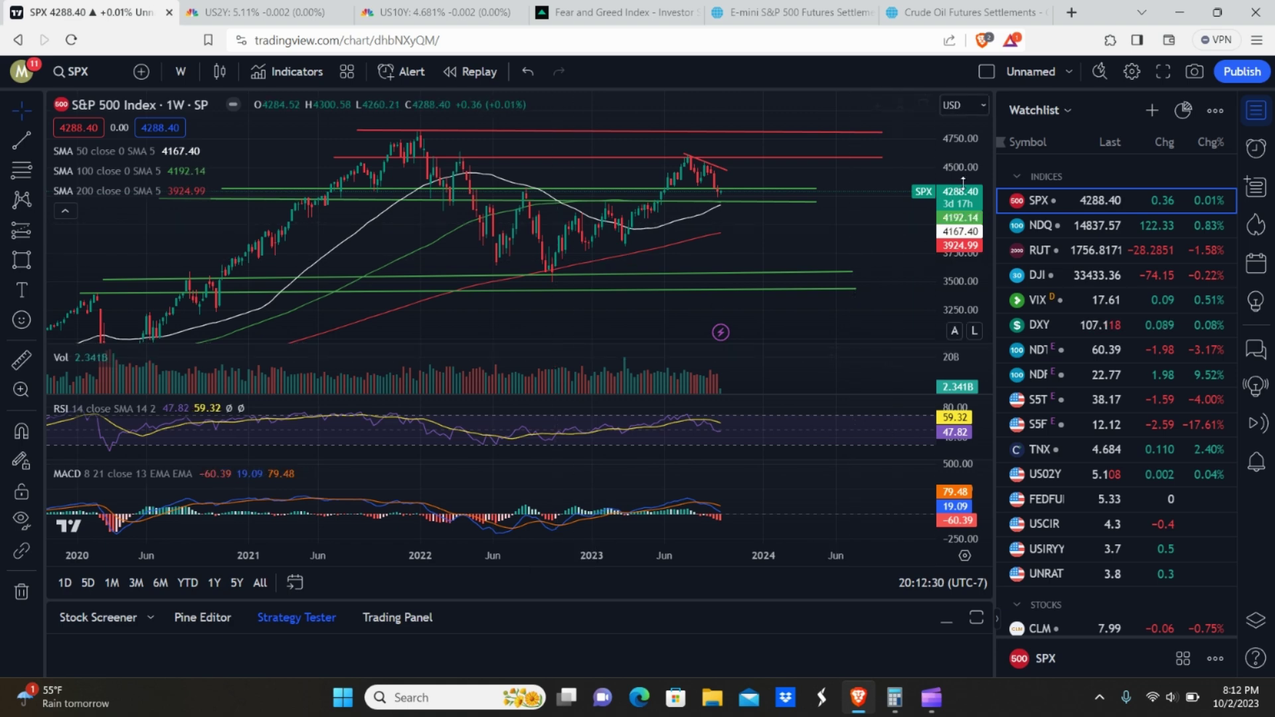
drag(963, 211, 963, 229)
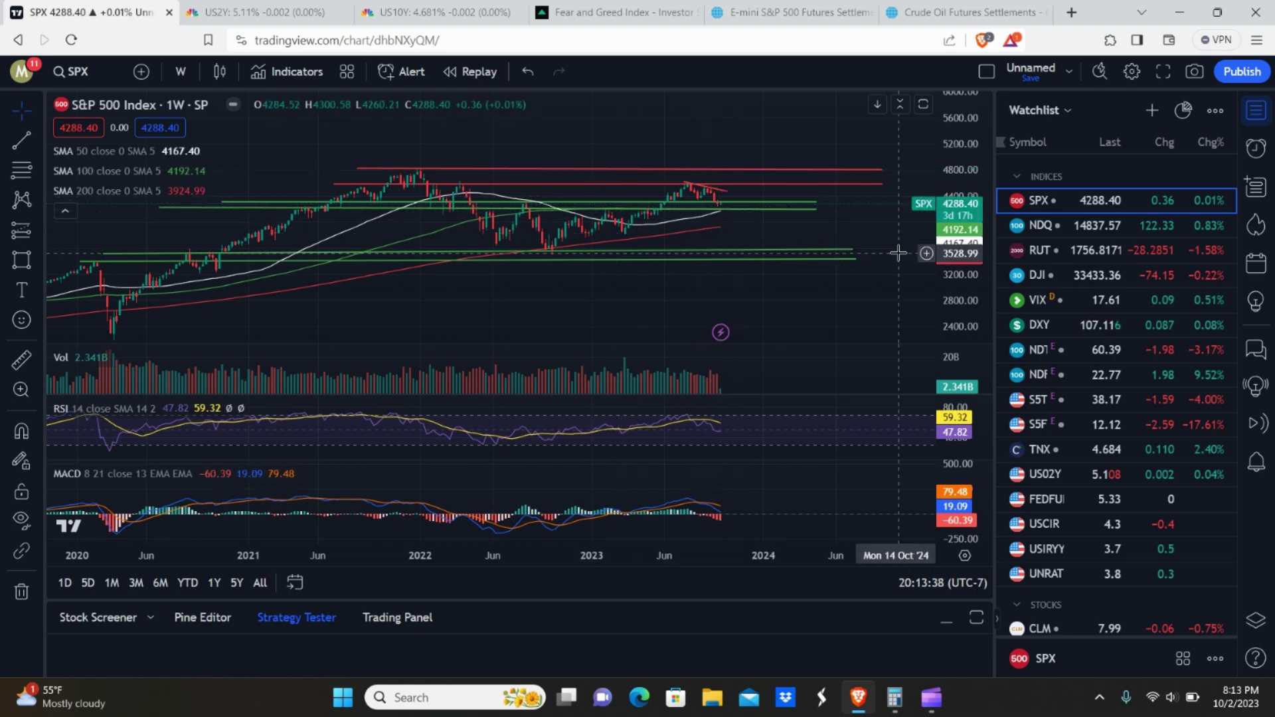
drag(960, 269, 968, 154)
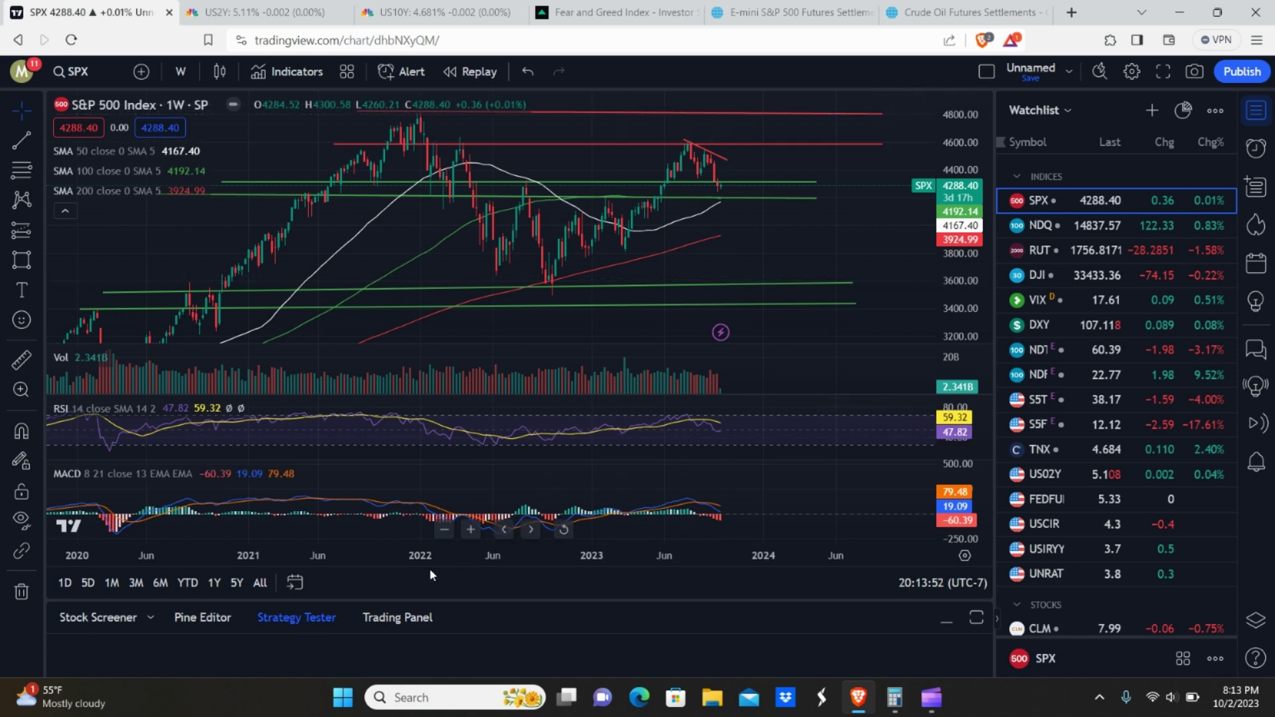
scroll(557, 551, down, 2)
drag(928, 126, 932, 311)
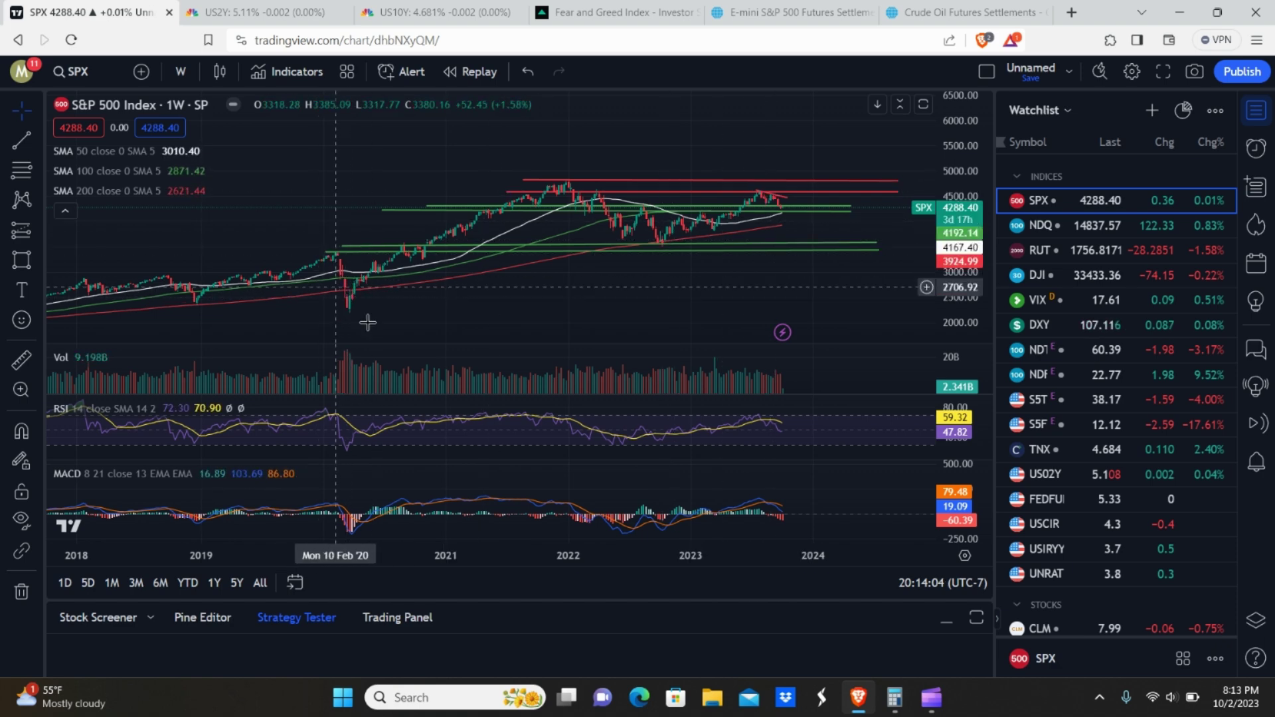
Step: Review the S&P 500's weekly history against its 200-week moving average back to about 2007, and return to the latest prices
drag(376, 331, 632, 205)
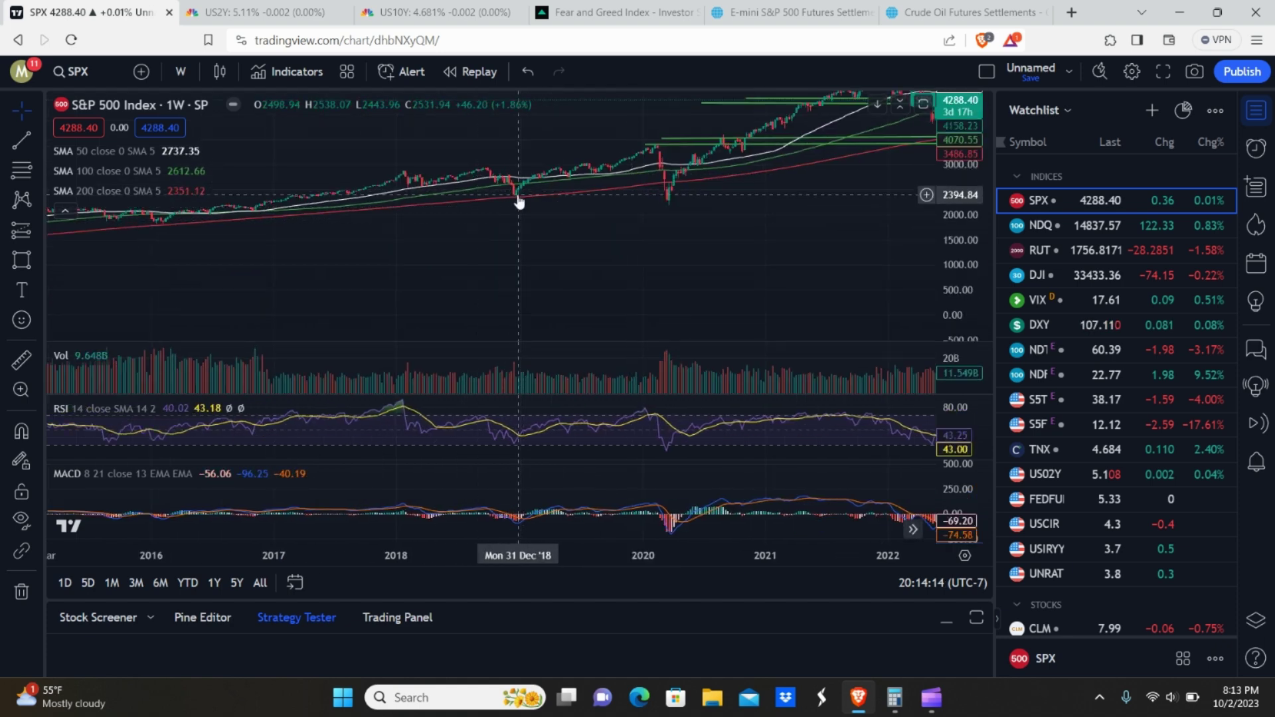
drag(169, 292, 430, 306)
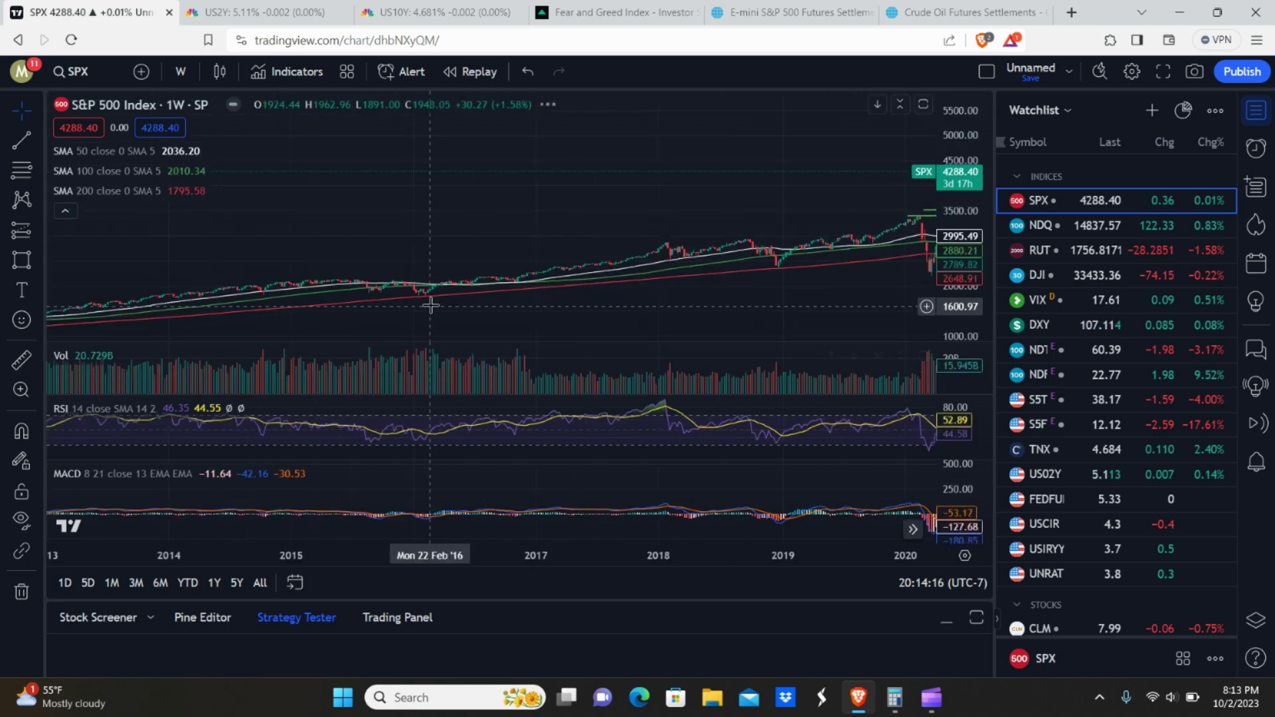
drag(356, 222, 854, 213)
drag(324, 293, 760, 274)
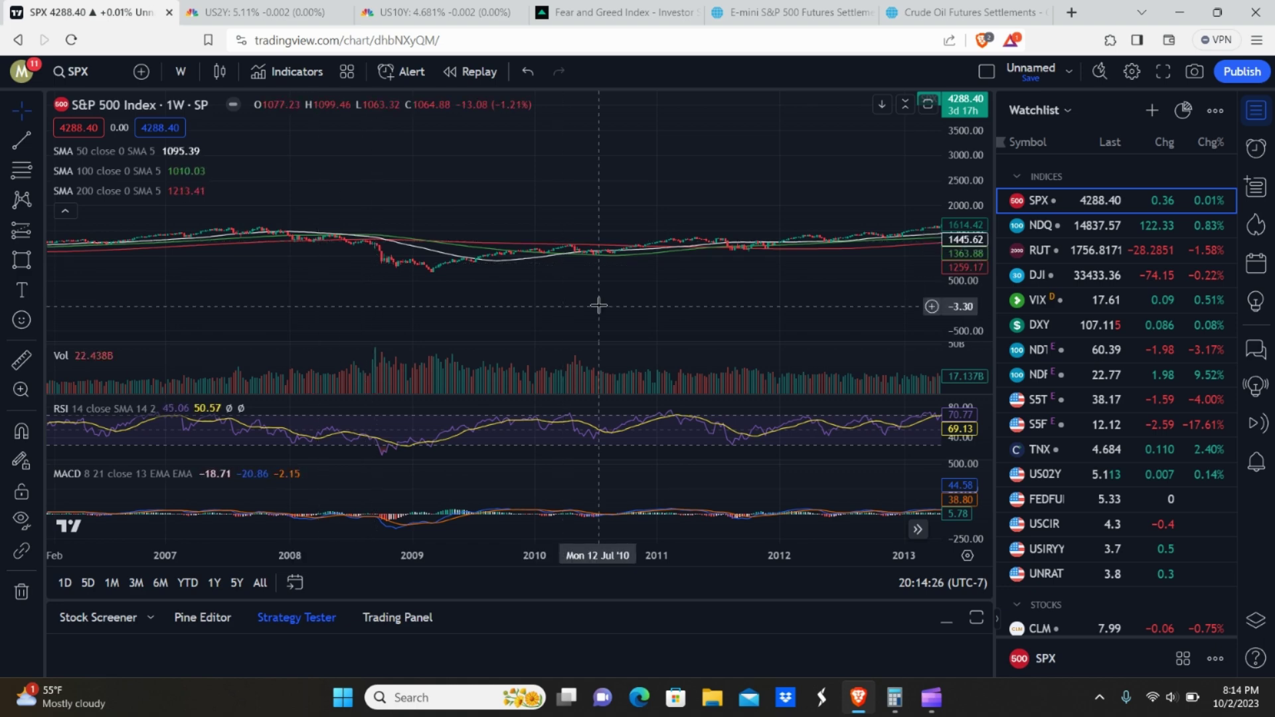
scroll(564, 299, right, 5)
drag(830, 288, 170, 284)
drag(883, 276, 489, 274)
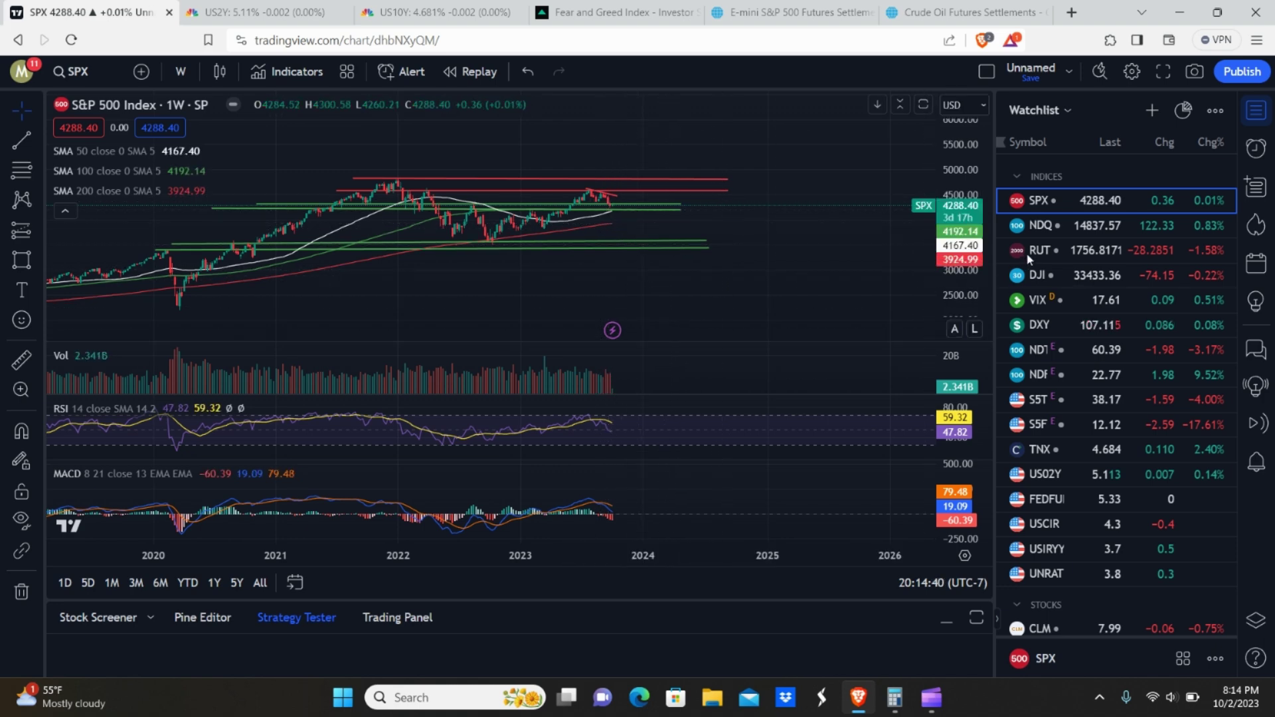
Step: Open the Nasdaq 100 (NDQ) weekly chart and examine its resistance zone and the two support zones
click(1051, 229)
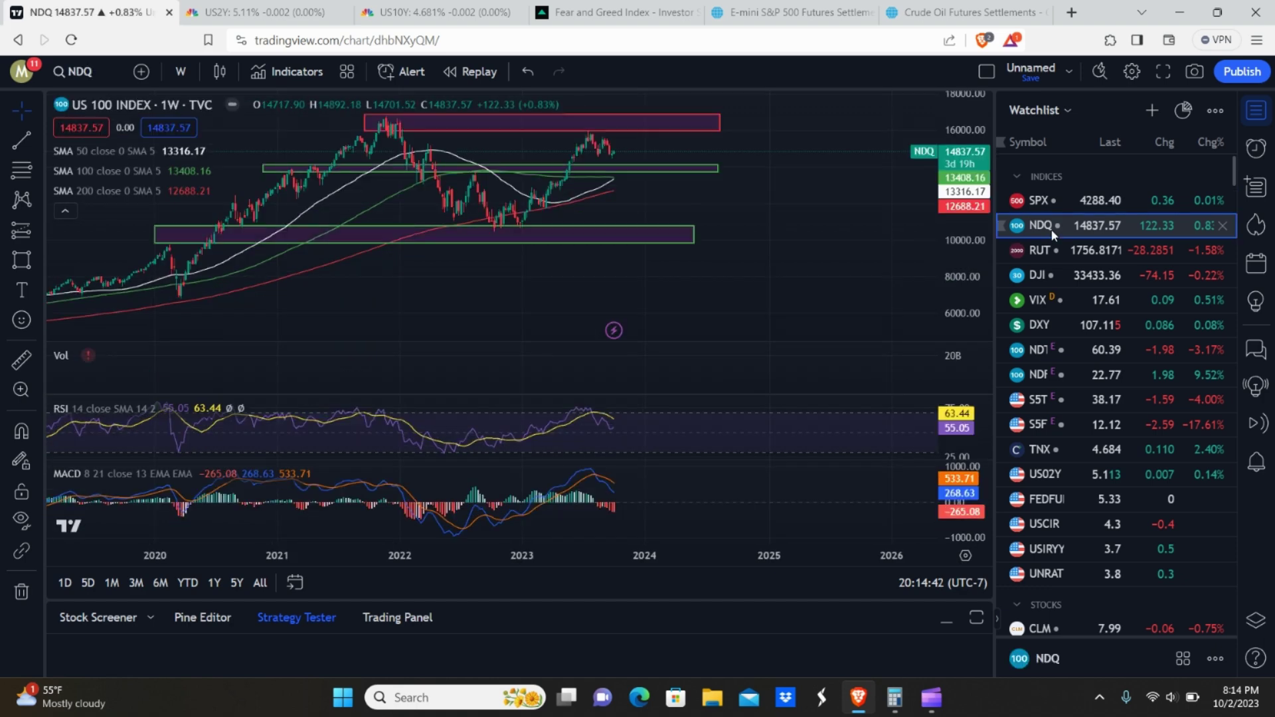
drag(366, 306, 601, 276)
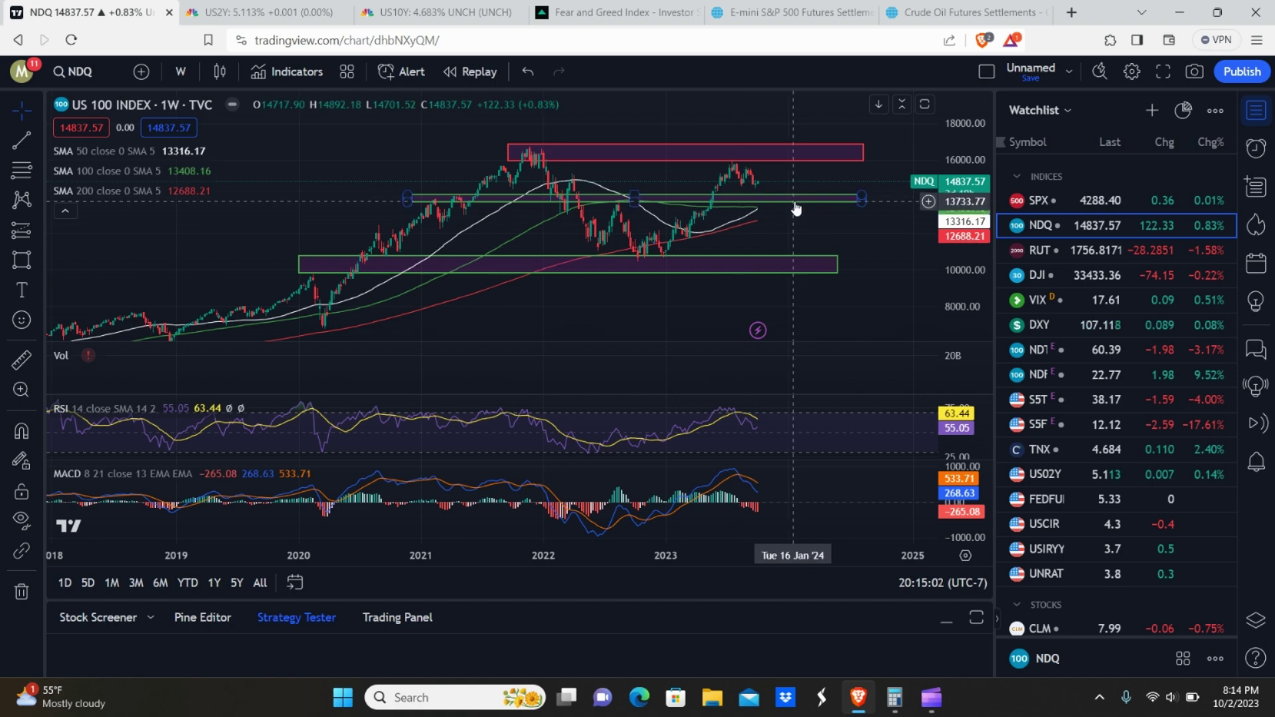
click(762, 194)
click(770, 182)
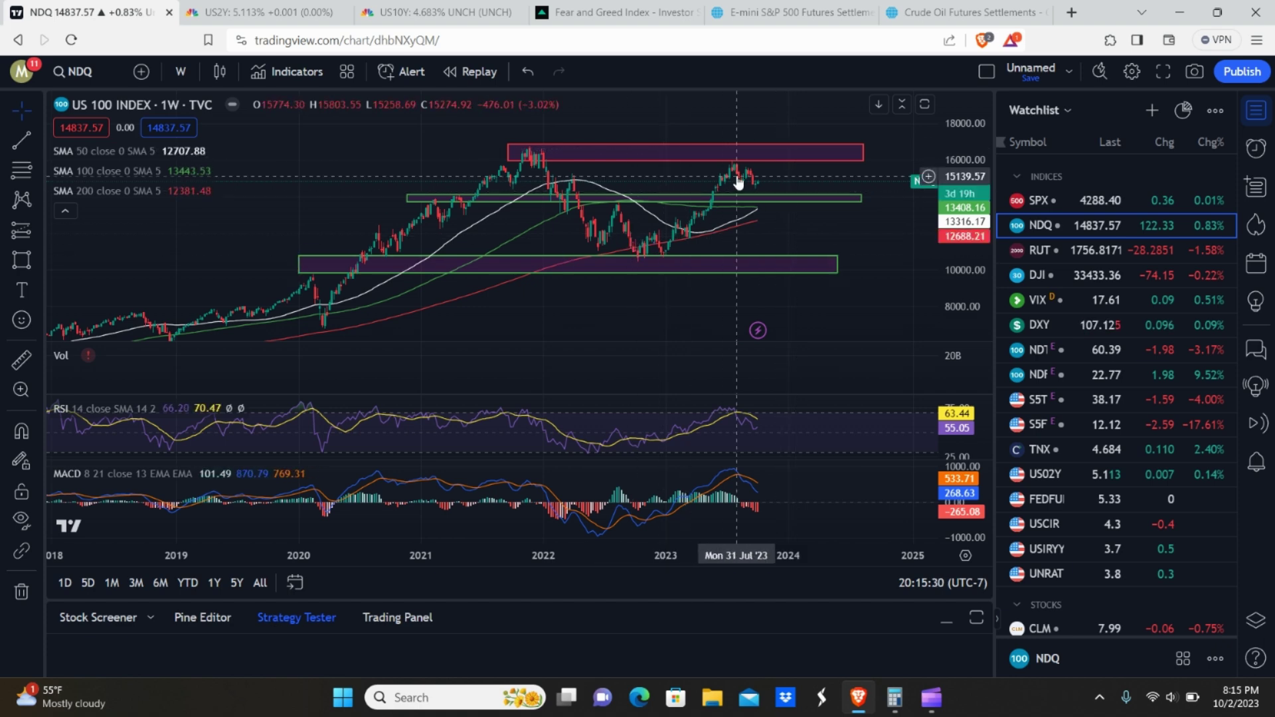
click(692, 148)
click(740, 199)
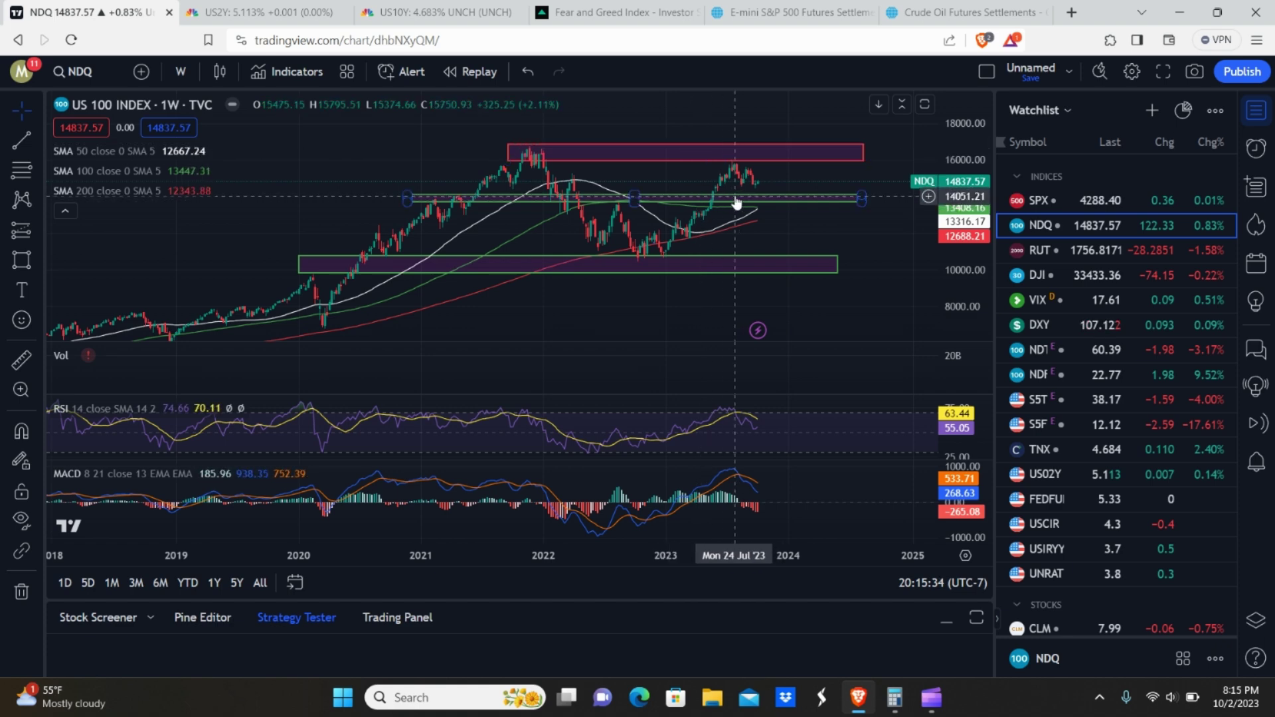
click(781, 303)
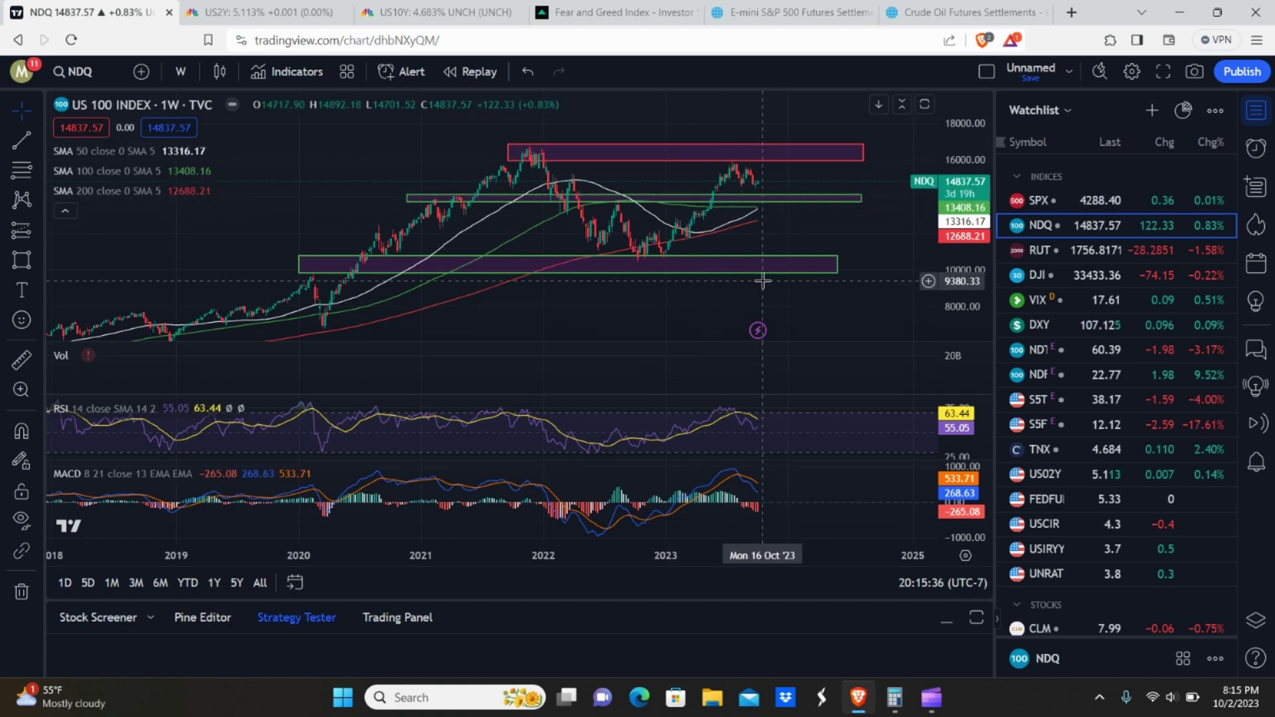
click(733, 274)
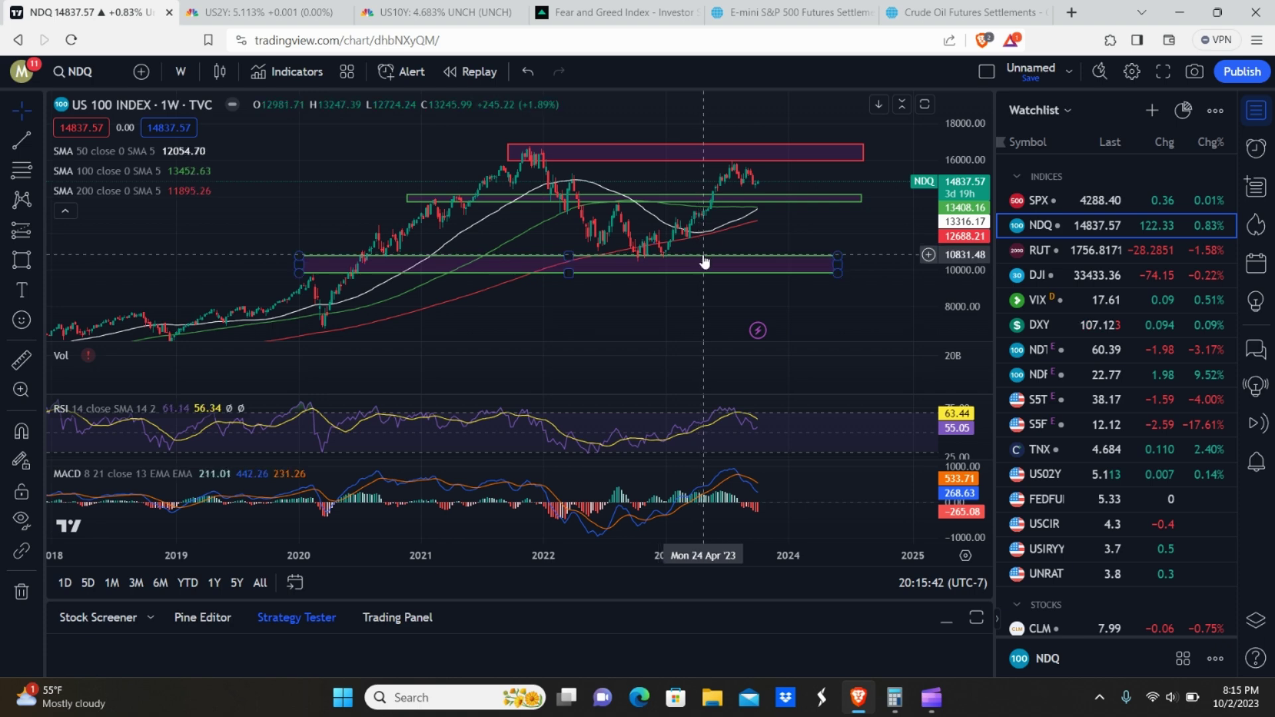
click(737, 311)
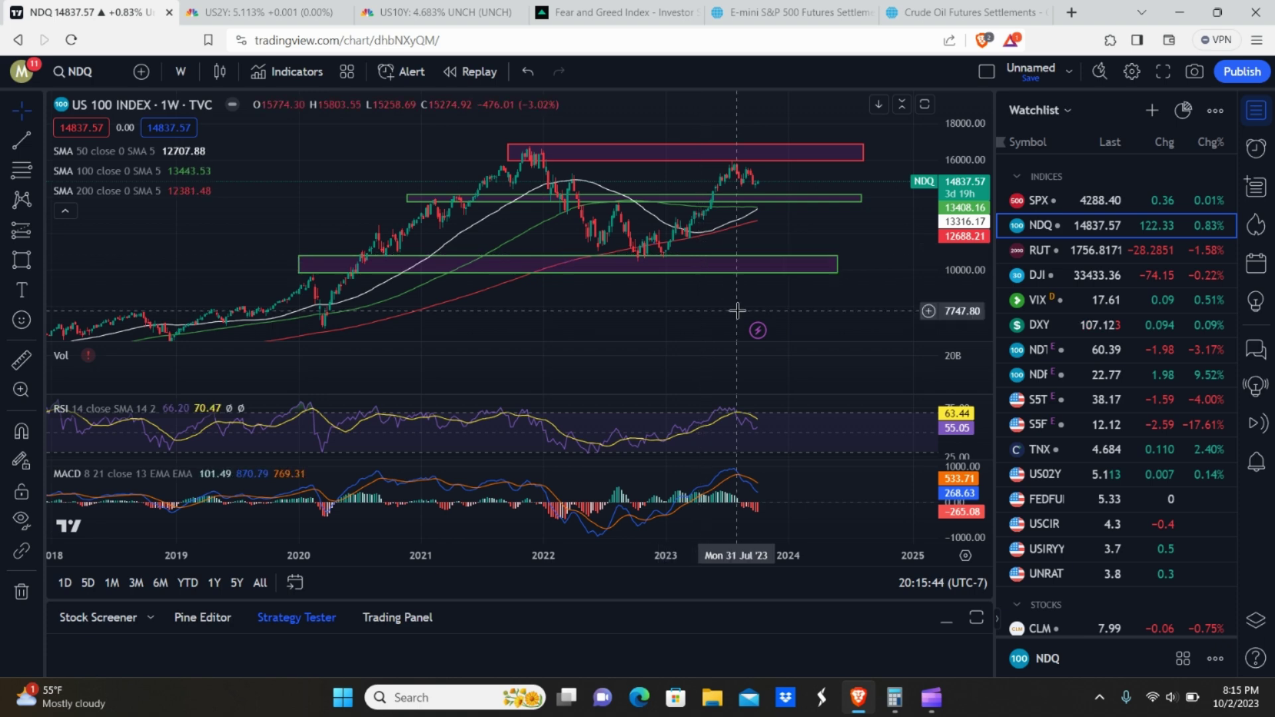
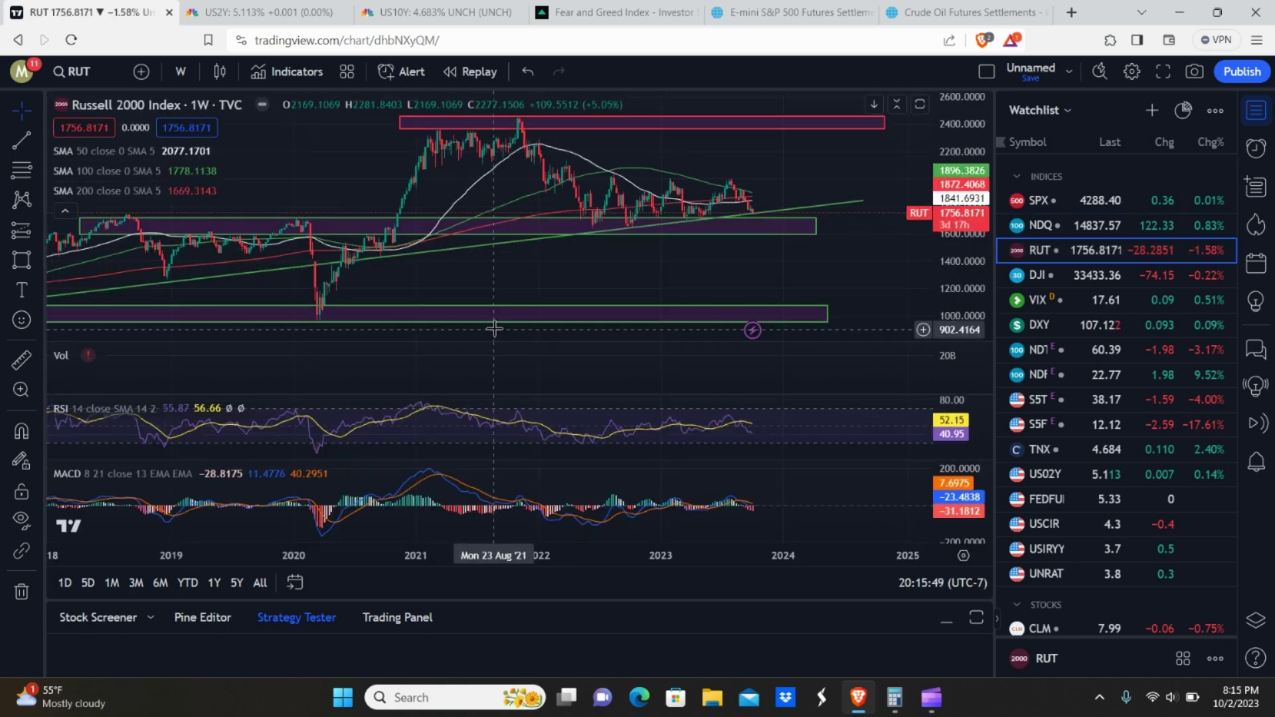
Step: Open the Russell 2000 (RUT) weekly chart and trace its rising trend line back to 2011, then narrow to recent years
click(475, 324)
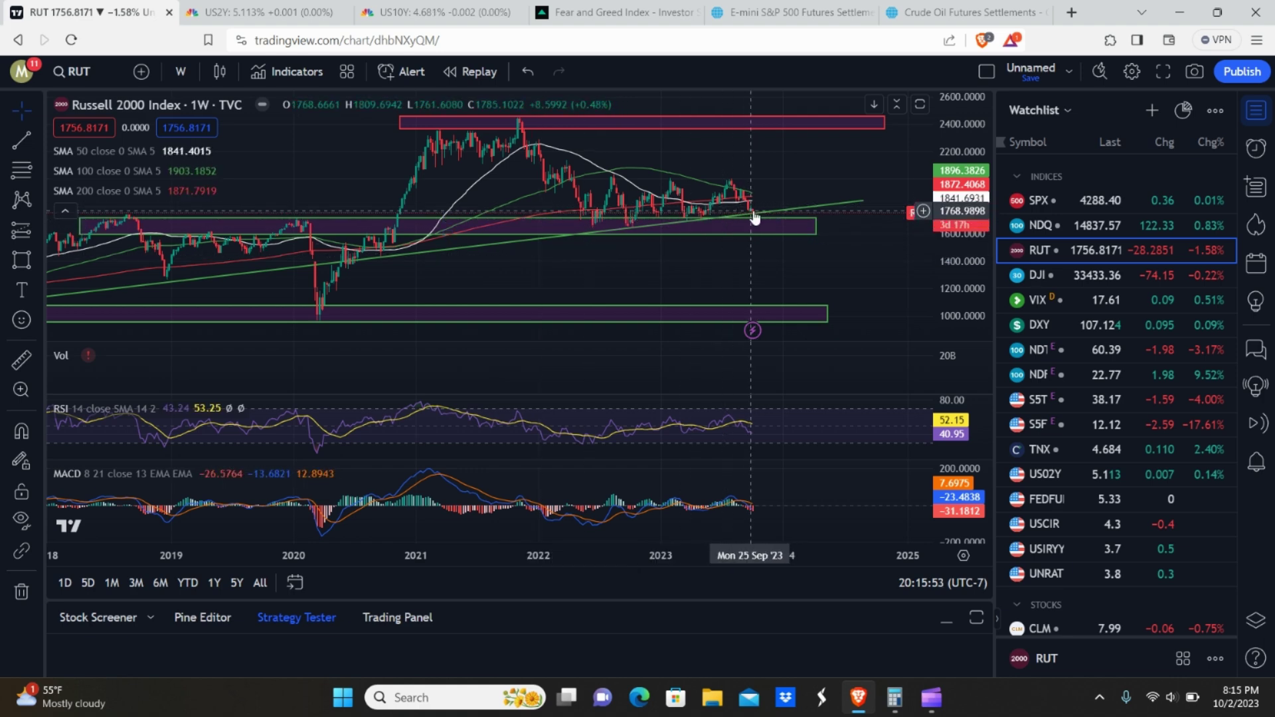
drag(352, 555, 598, 555)
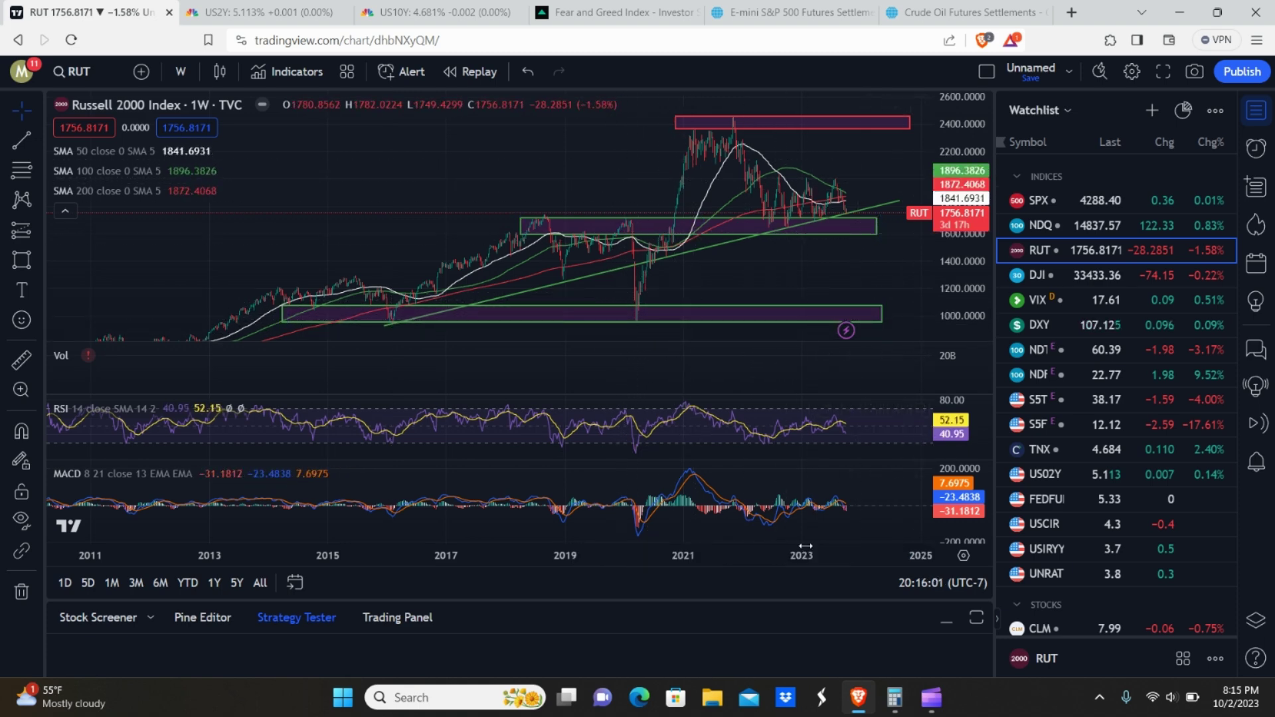
drag(795, 549, 639, 555)
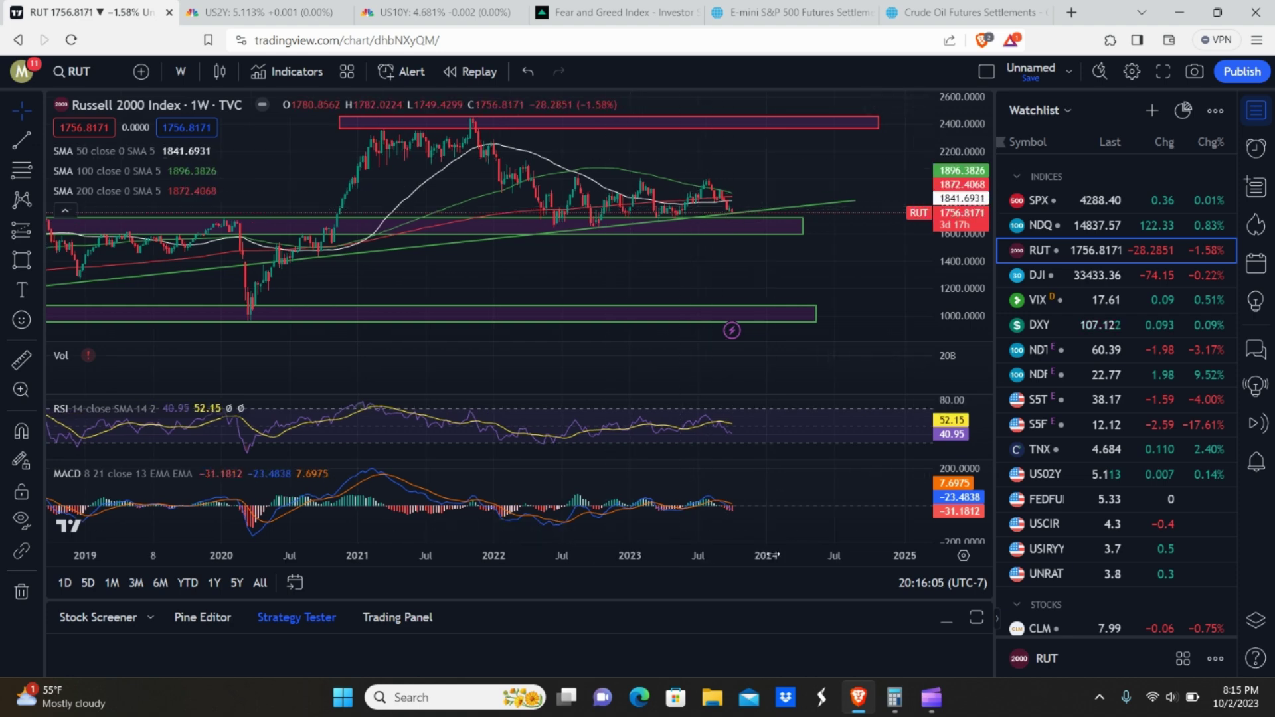
drag(746, 556, 717, 555)
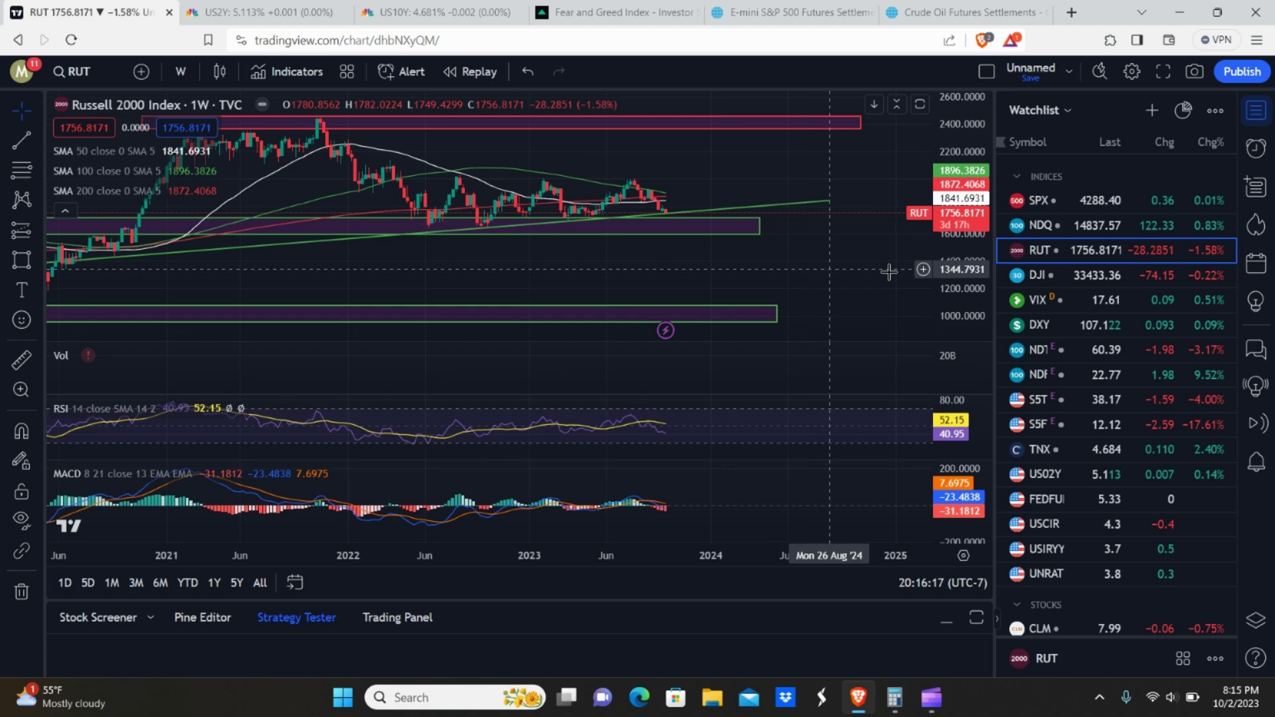
drag(944, 289, 970, 292)
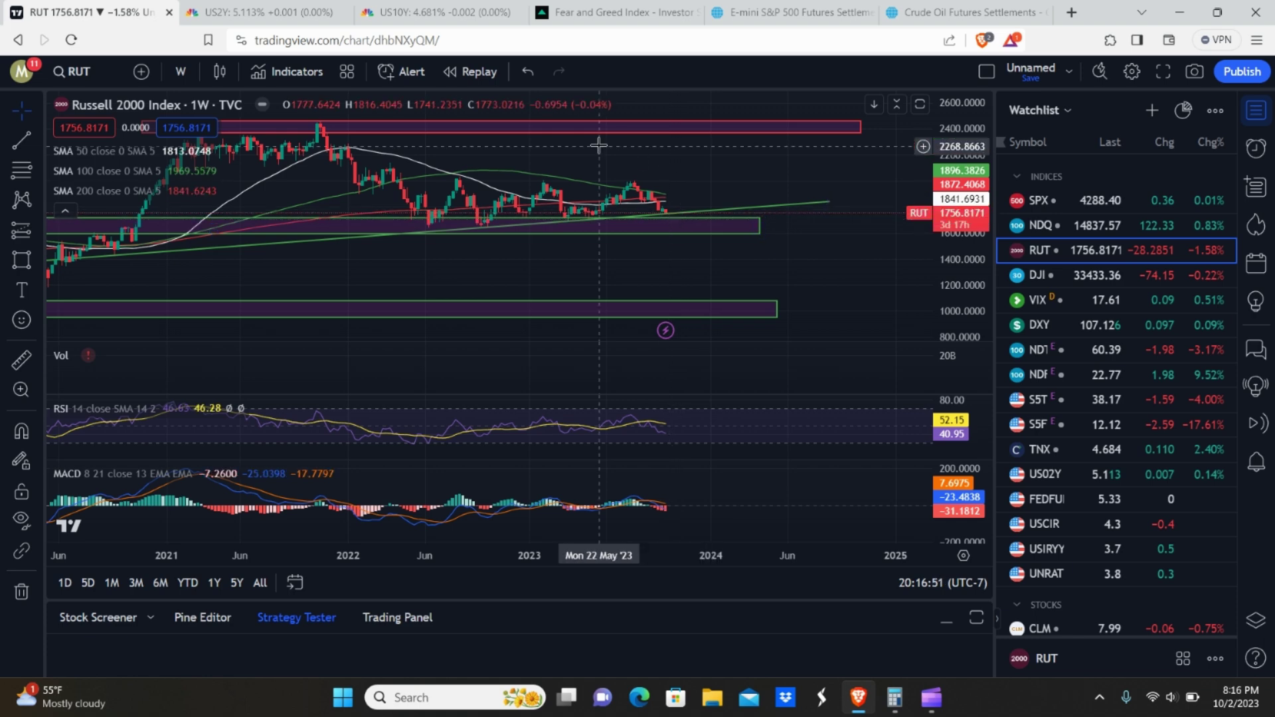
Step: Compare the Russell 2000's upper resistance zone with its support zones, widening the time range back to 2018
drag(458, 136, 556, 176)
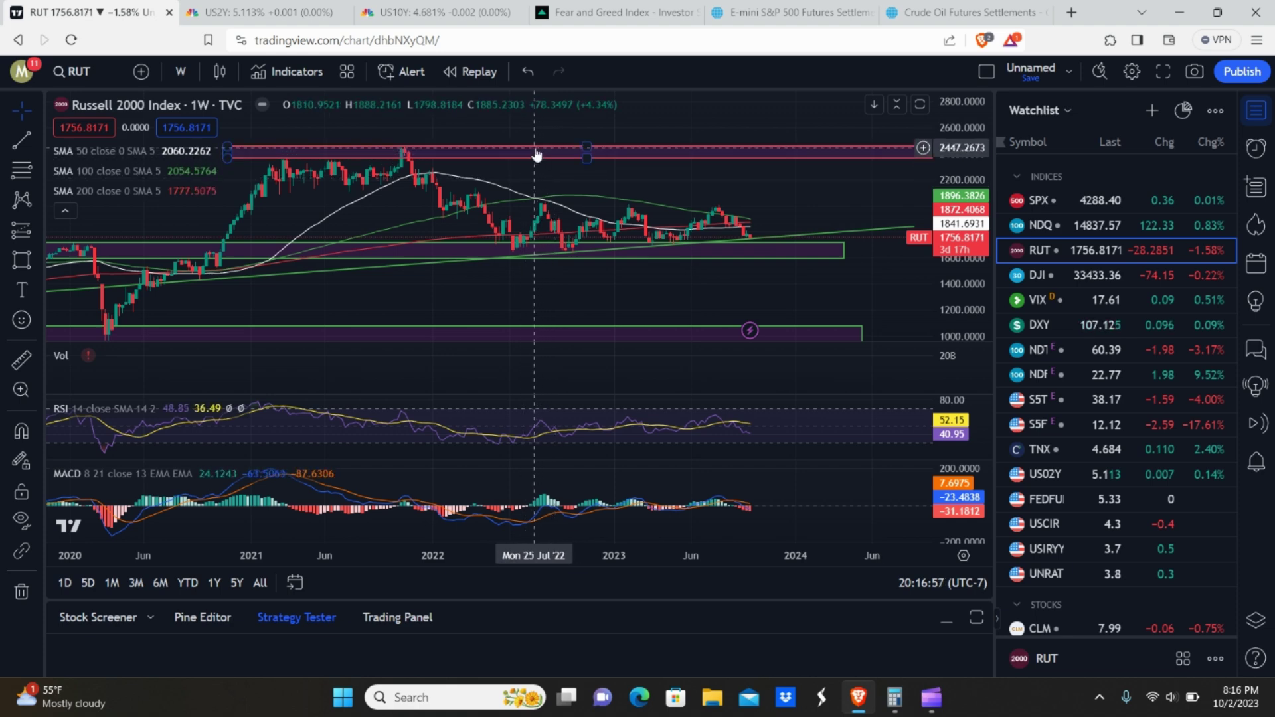
drag(683, 185, 479, 150)
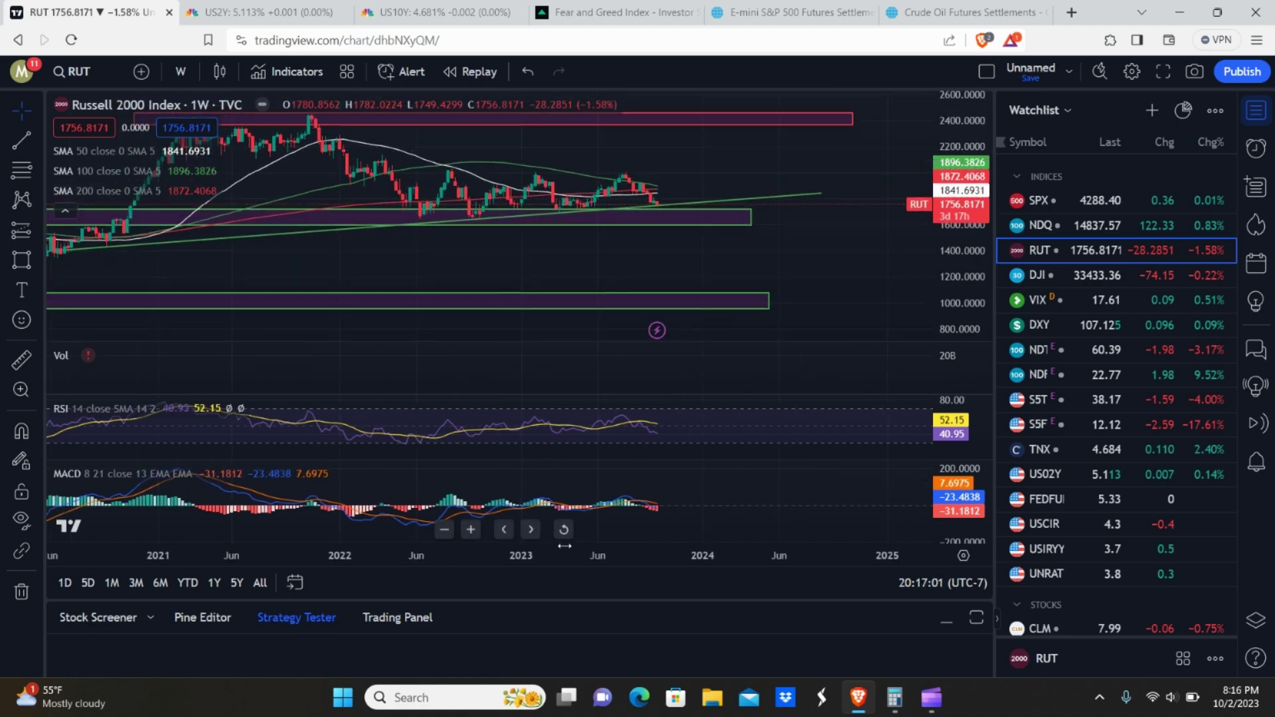
scroll(710, 533, down, 2)
scroll(710, 532, down, 1)
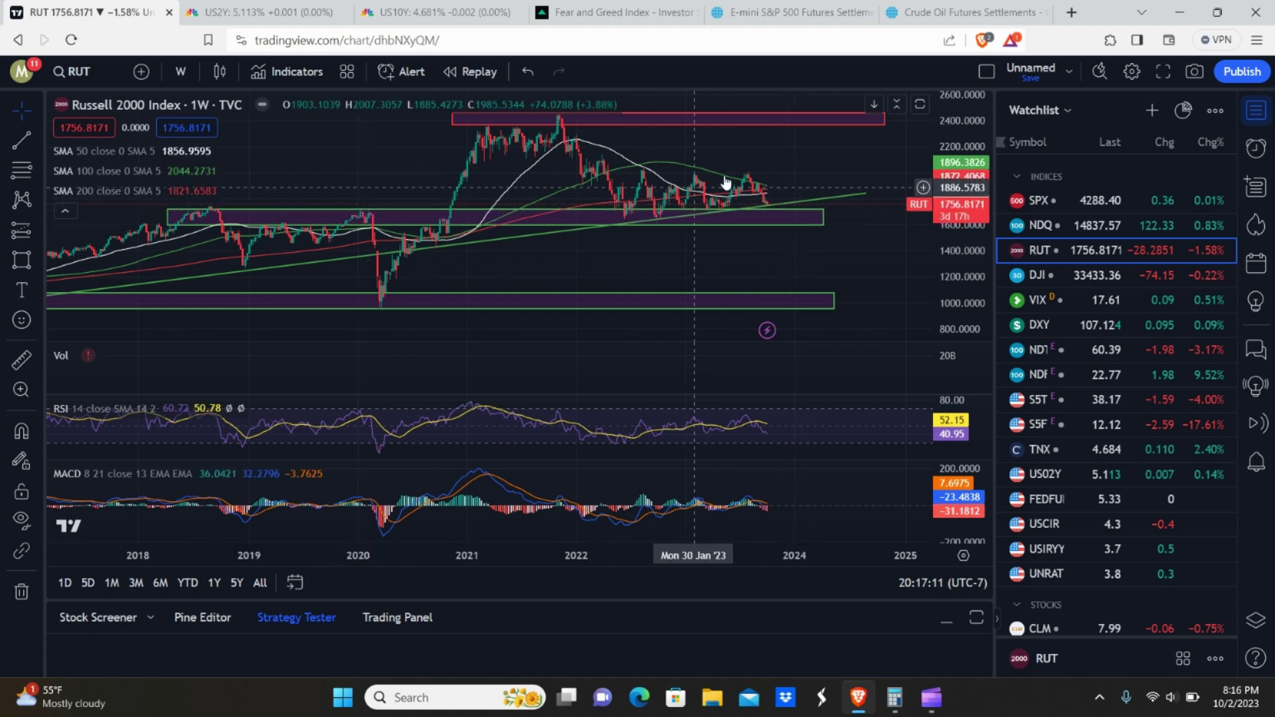
Step: Open the Dow Jones (DJI) weekly chart, stretch its price scale and examine the resistance zone, support zones and moving averages
click(1062, 276)
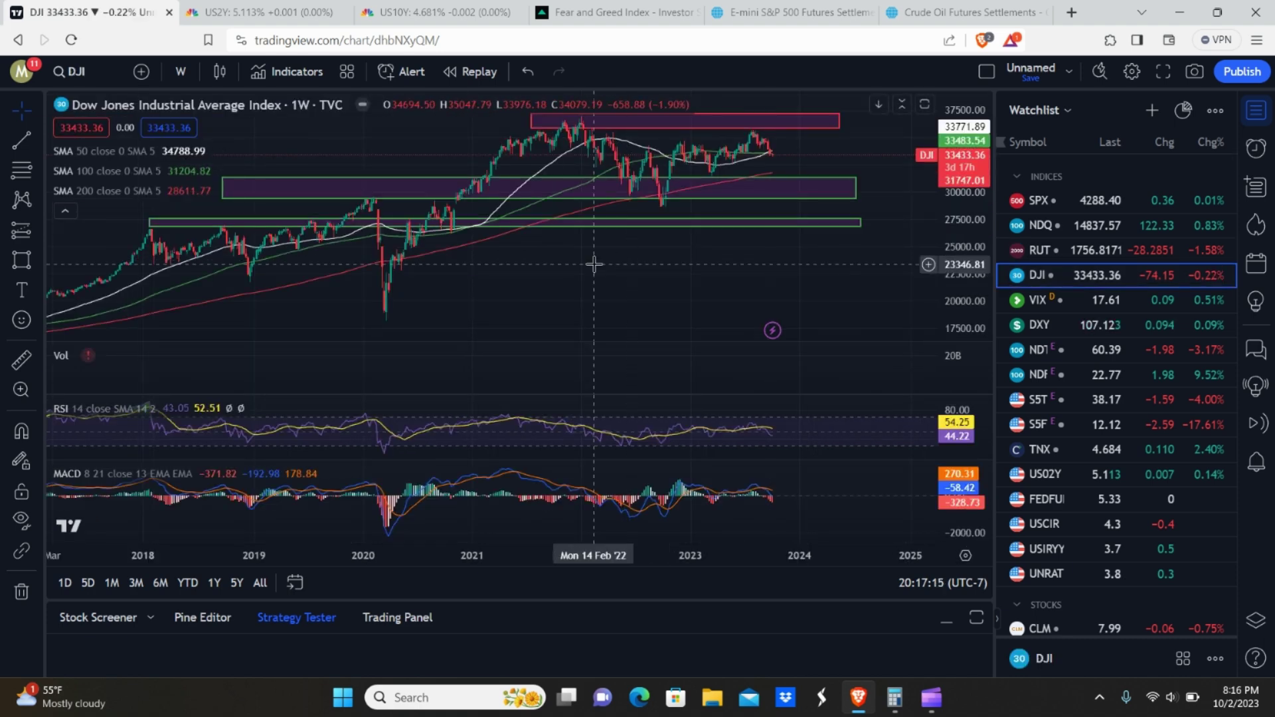
scroll(578, 345, up, 2)
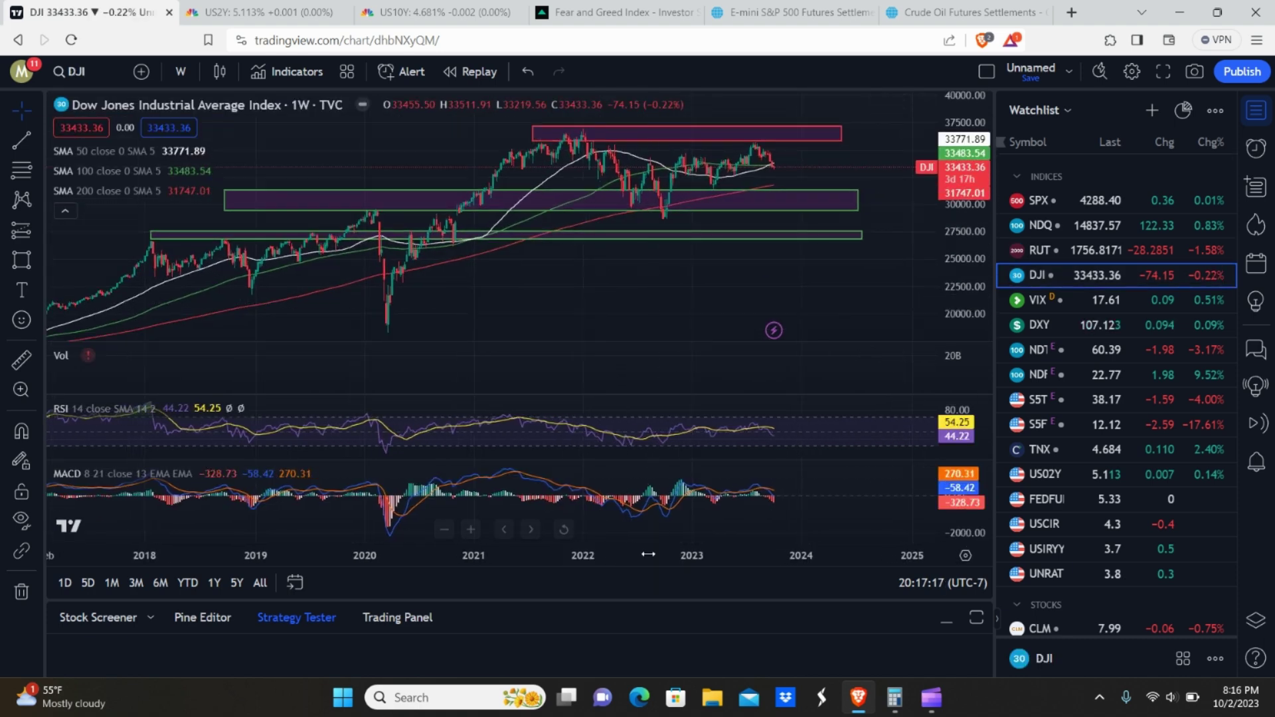
scroll(600, 554, up, 2)
scroll(599, 554, down, 2)
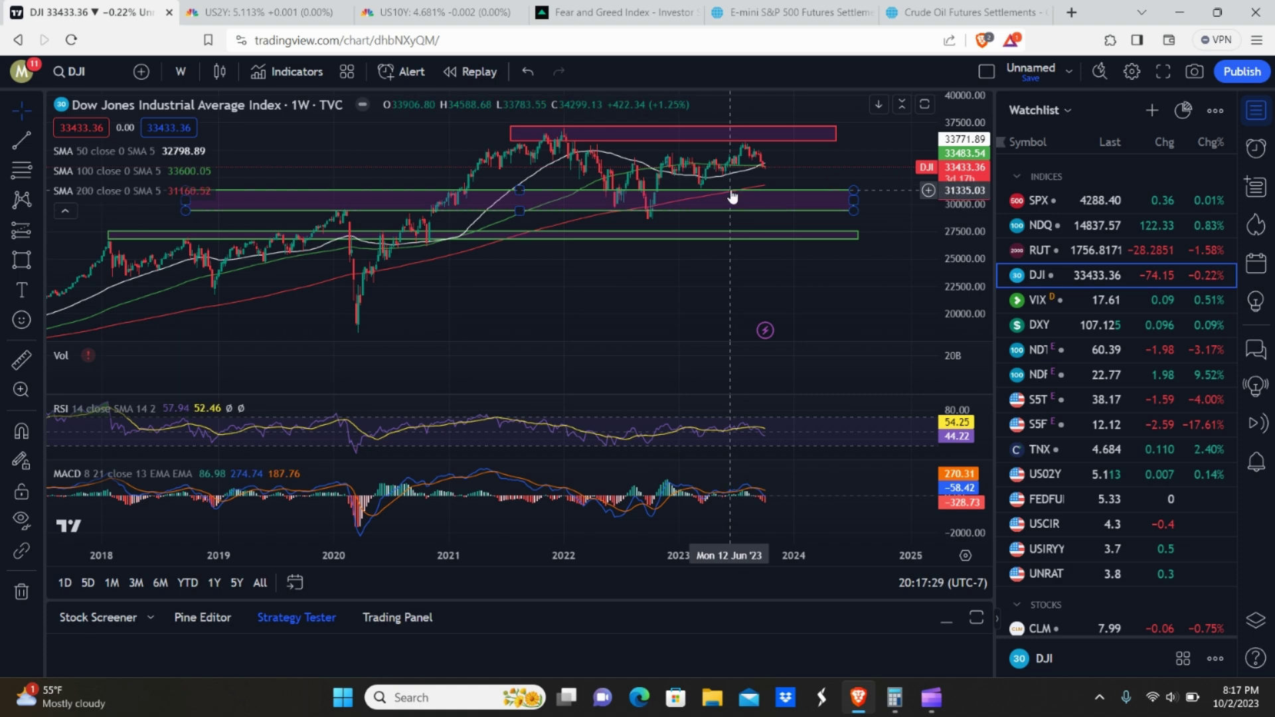
drag(957, 192, 947, 136)
drag(844, 153, 830, 196)
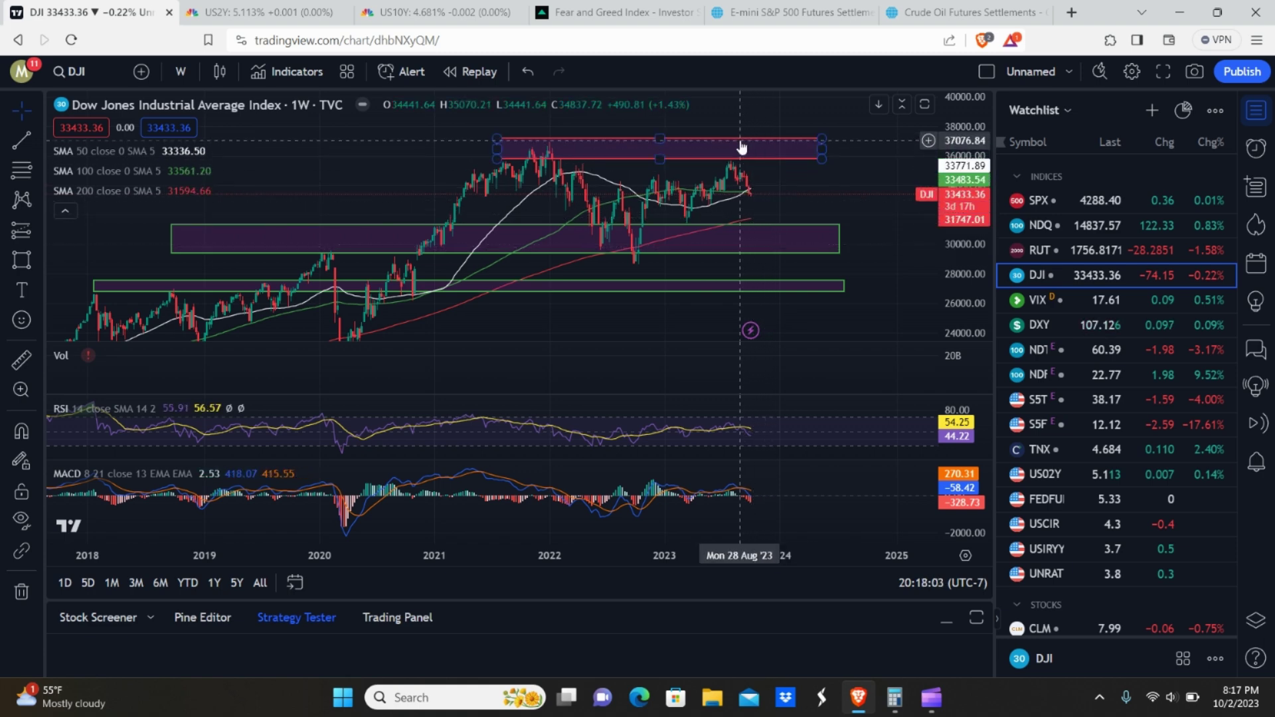
click(716, 160)
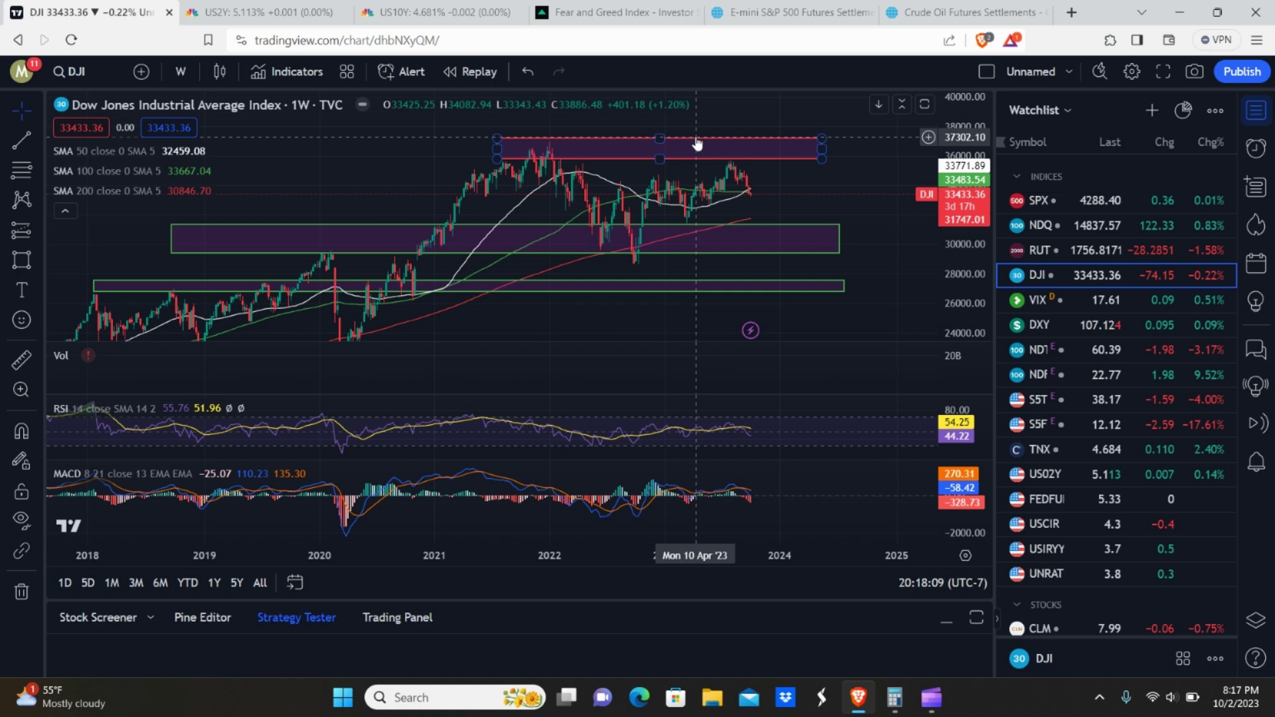
click(730, 102)
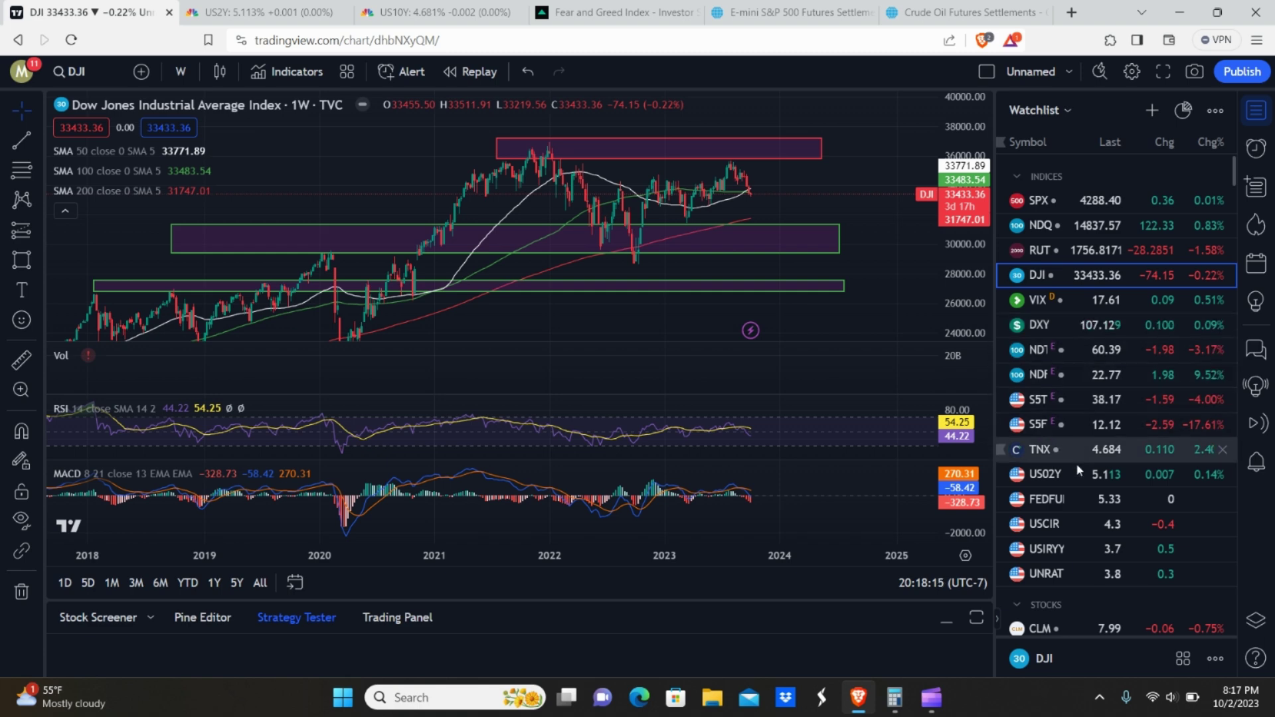
Step: Open the S&P 500 Stocks Above 50-Day Average (S5FI) chart and inspect its lower and upper zones
click(1064, 424)
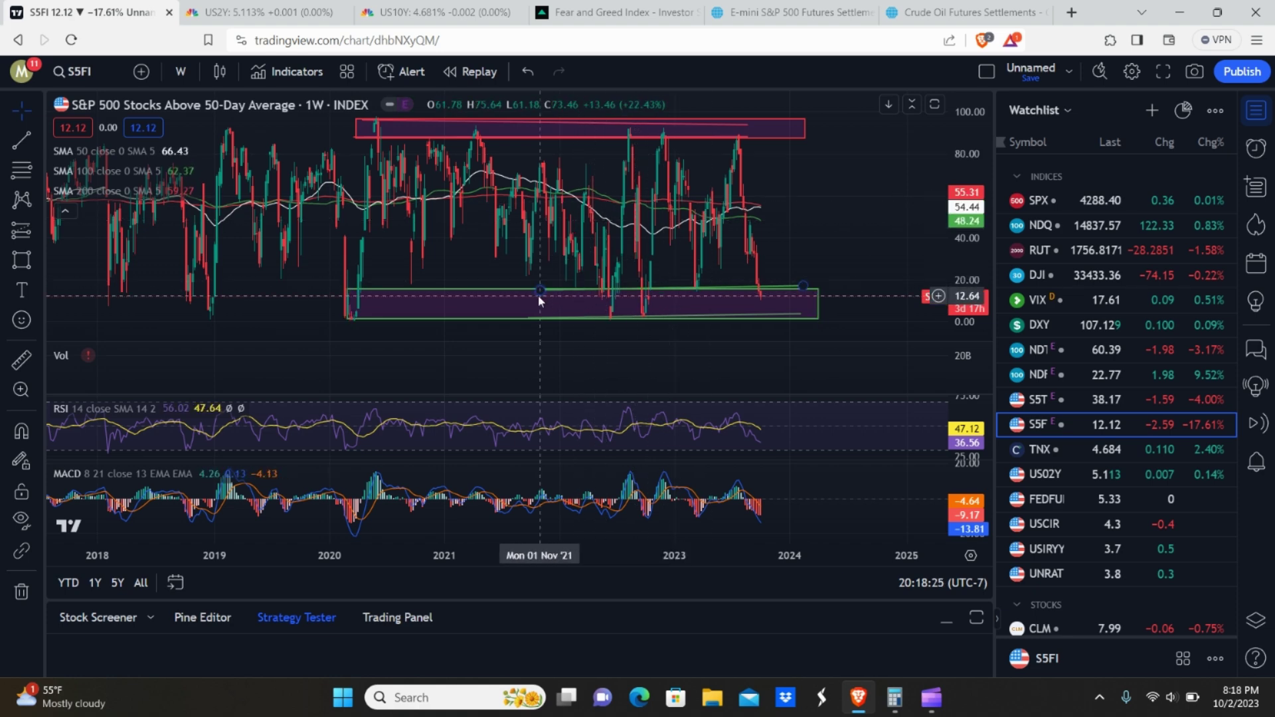
click(584, 312)
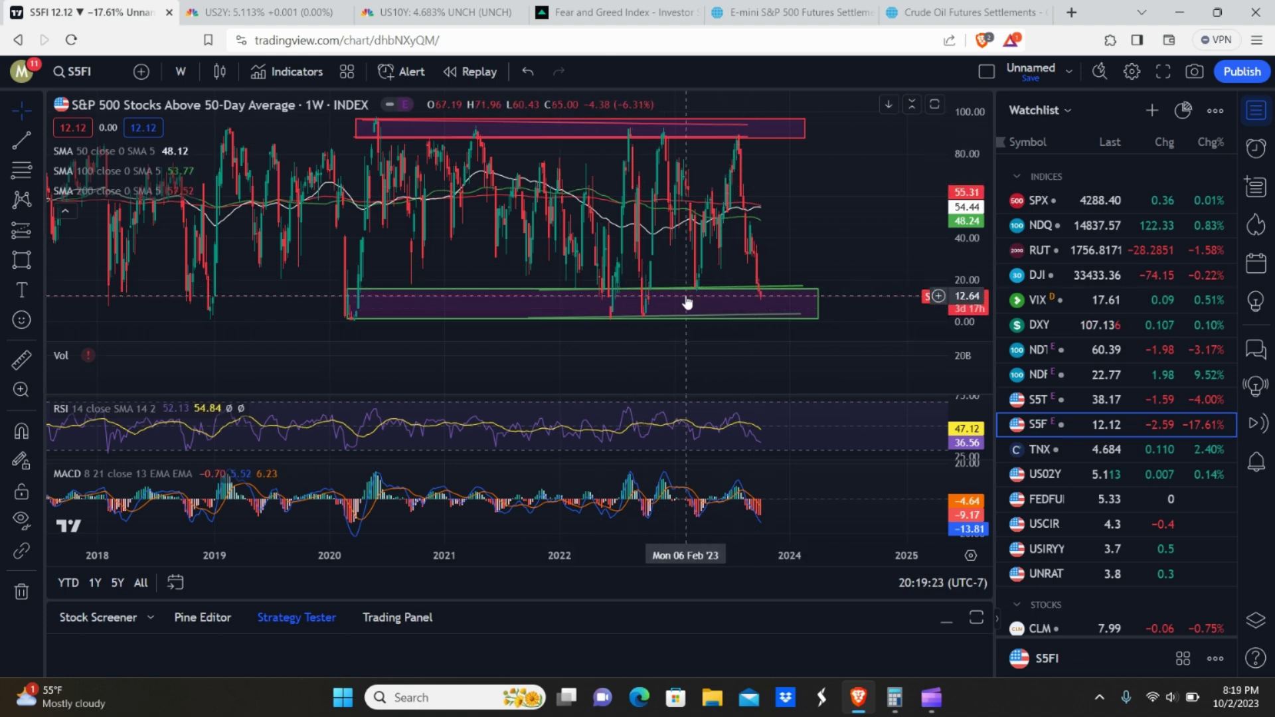
click(744, 126)
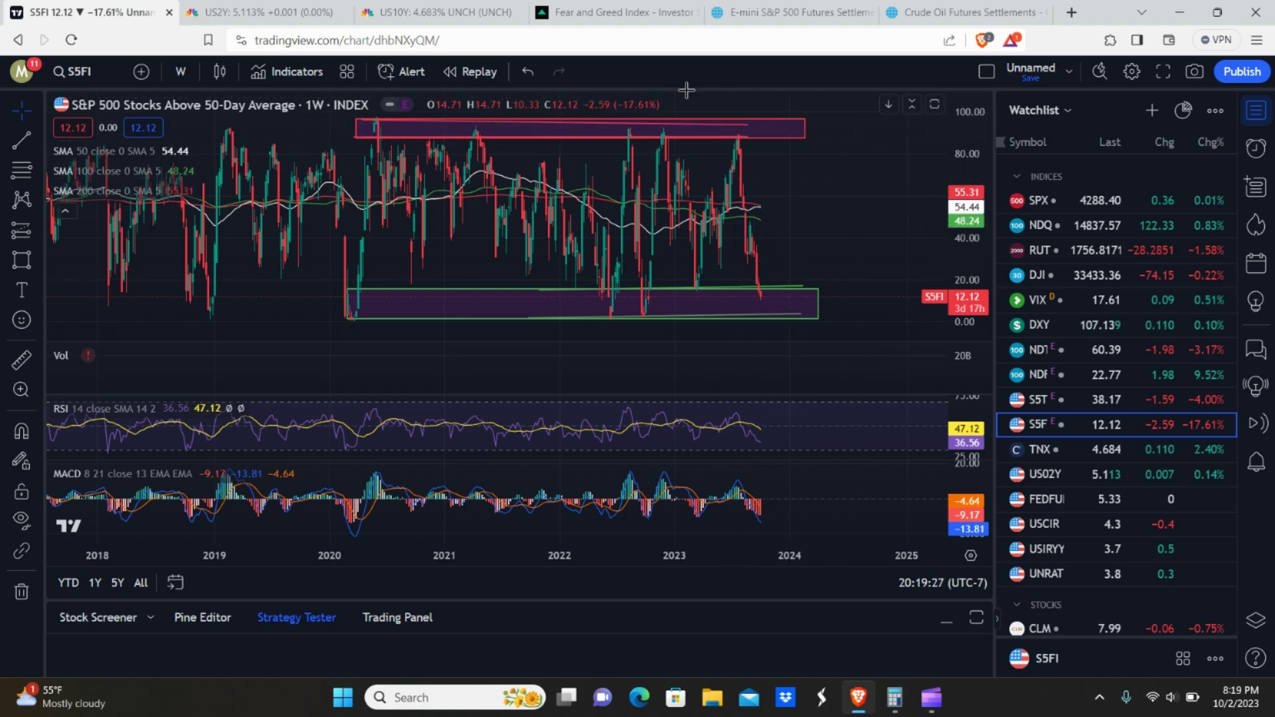
Step: Open the Nasdaq 100 Stocks Above 50-Day Average (NDFI) chart and inspect its lower zone
click(1064, 378)
click(643, 306)
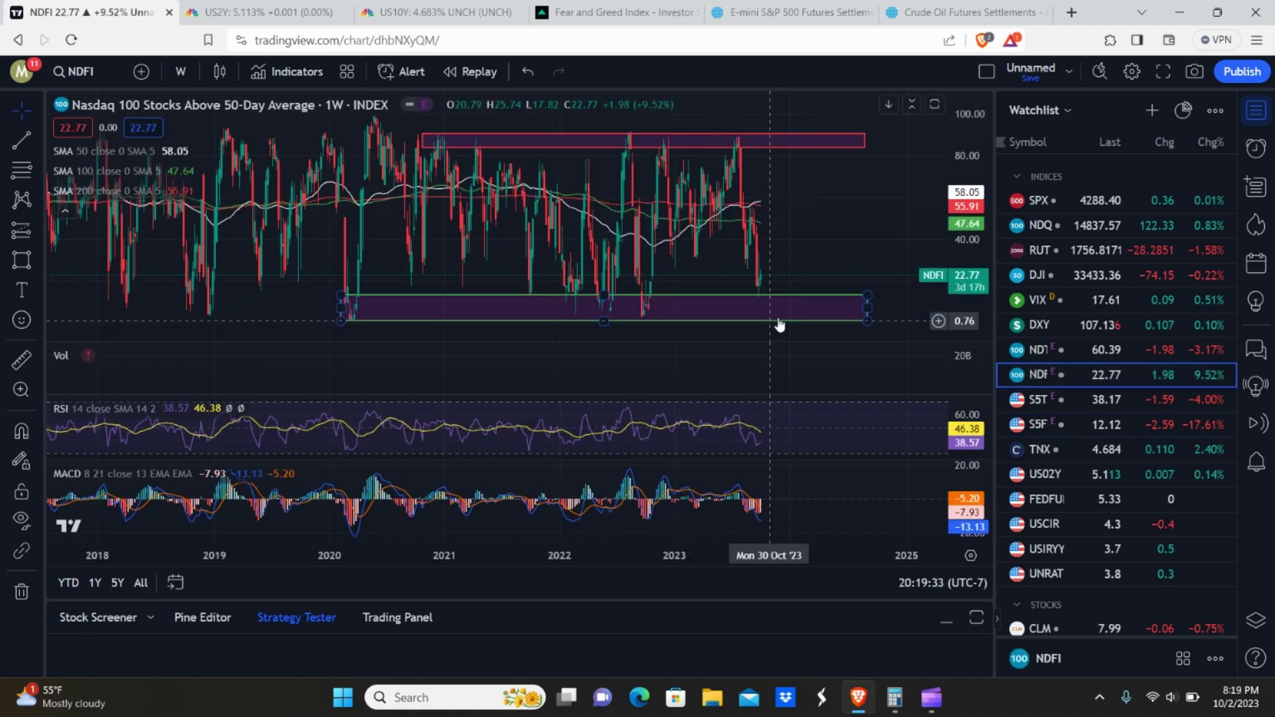
click(760, 116)
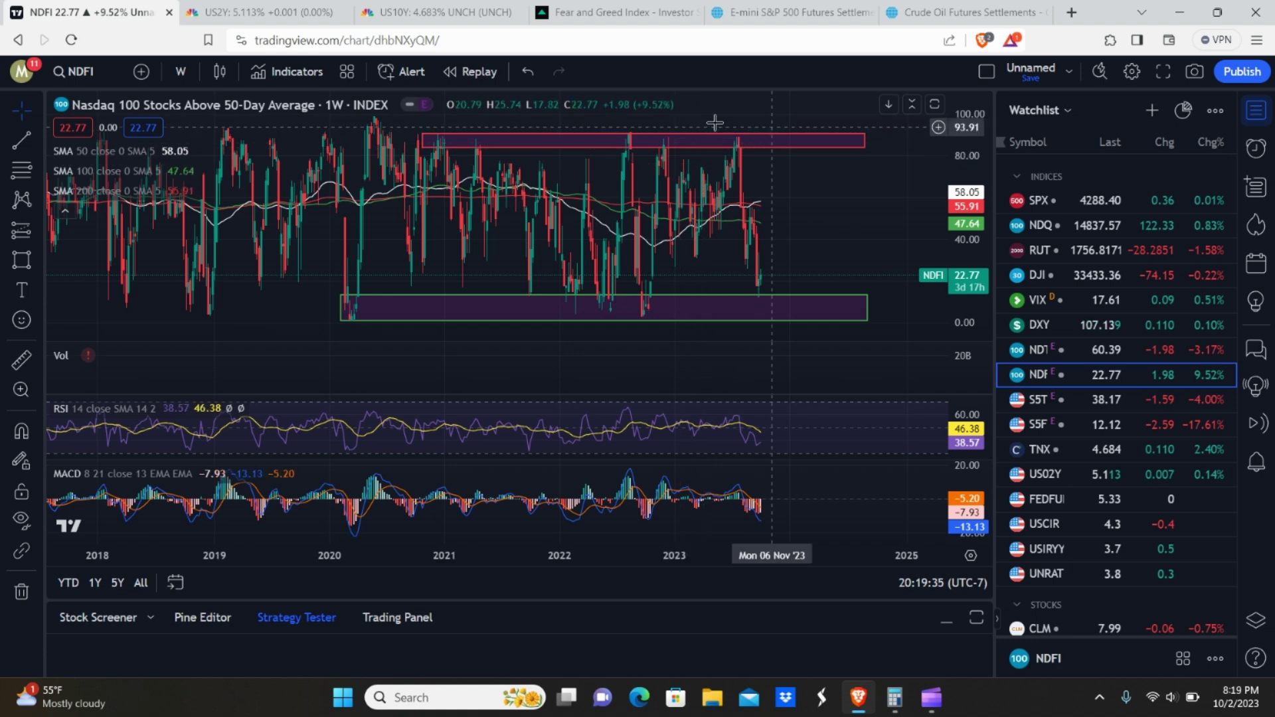
Step: Inspect the 200-day breadth charts for the Nasdaq 100 (NDTH) and S&P 500 (S5TH) against their upper and lower zones
click(375, 308)
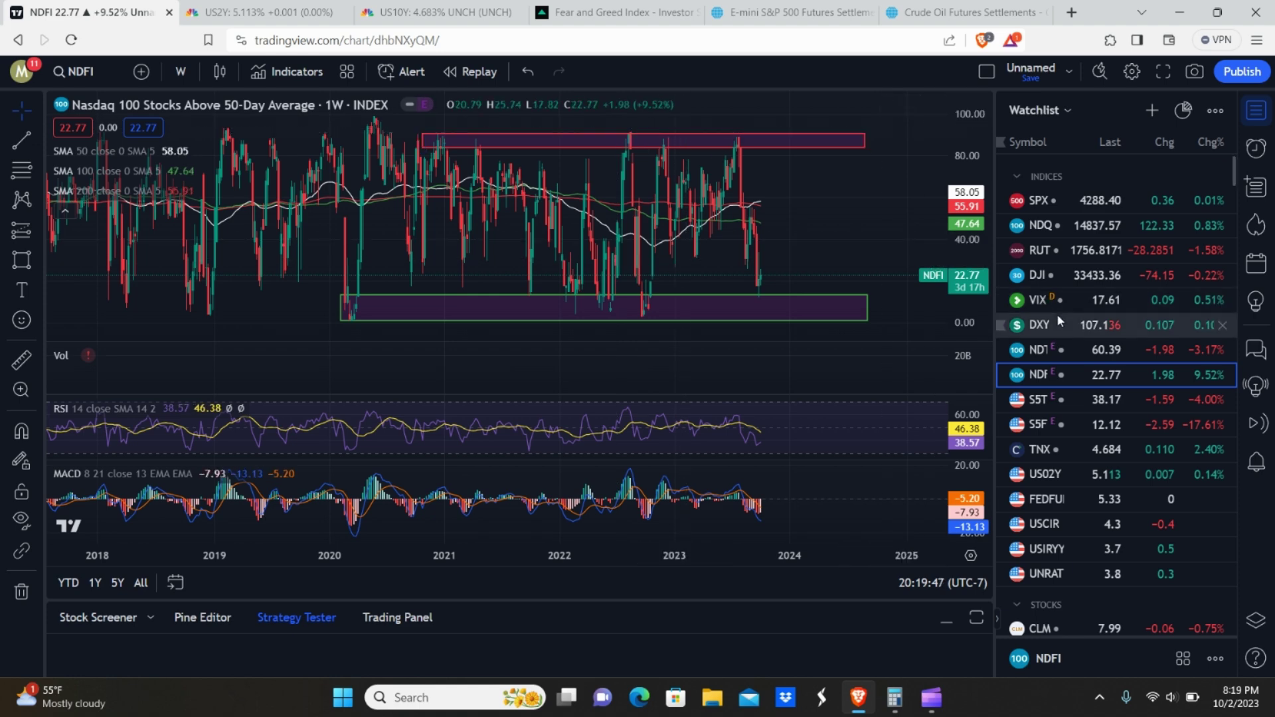
click(1060, 349)
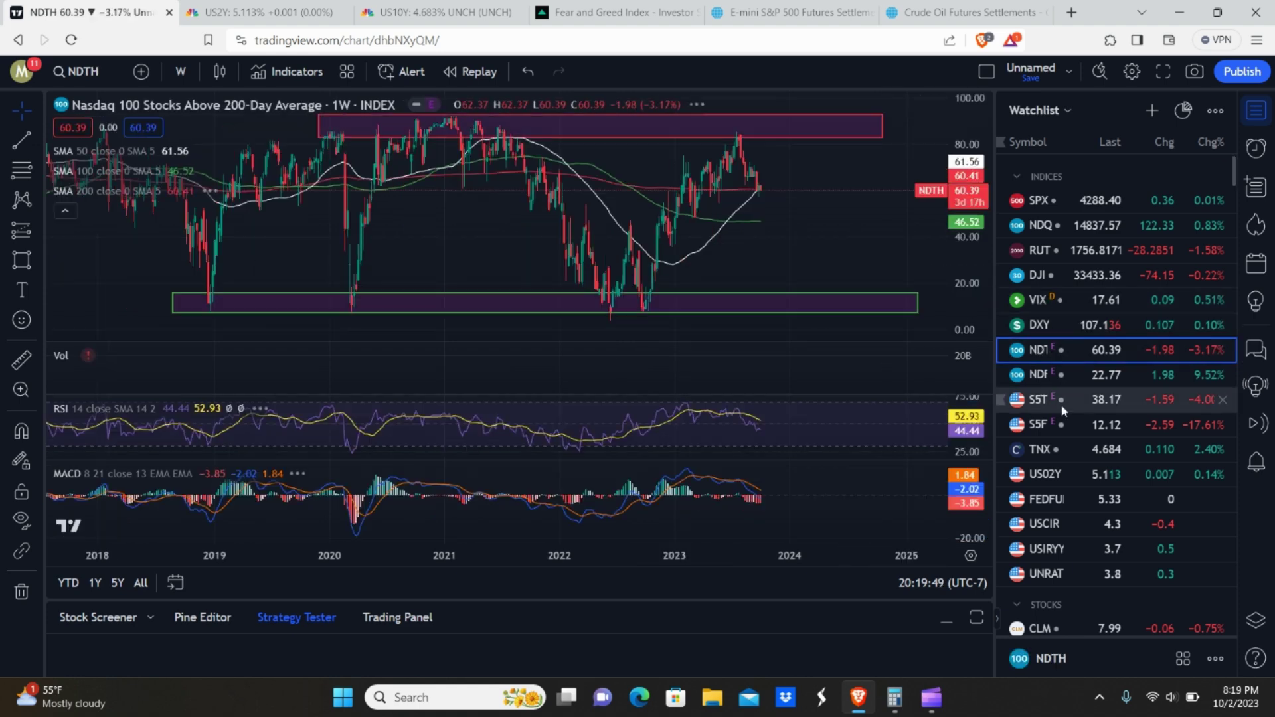
click(1061, 405)
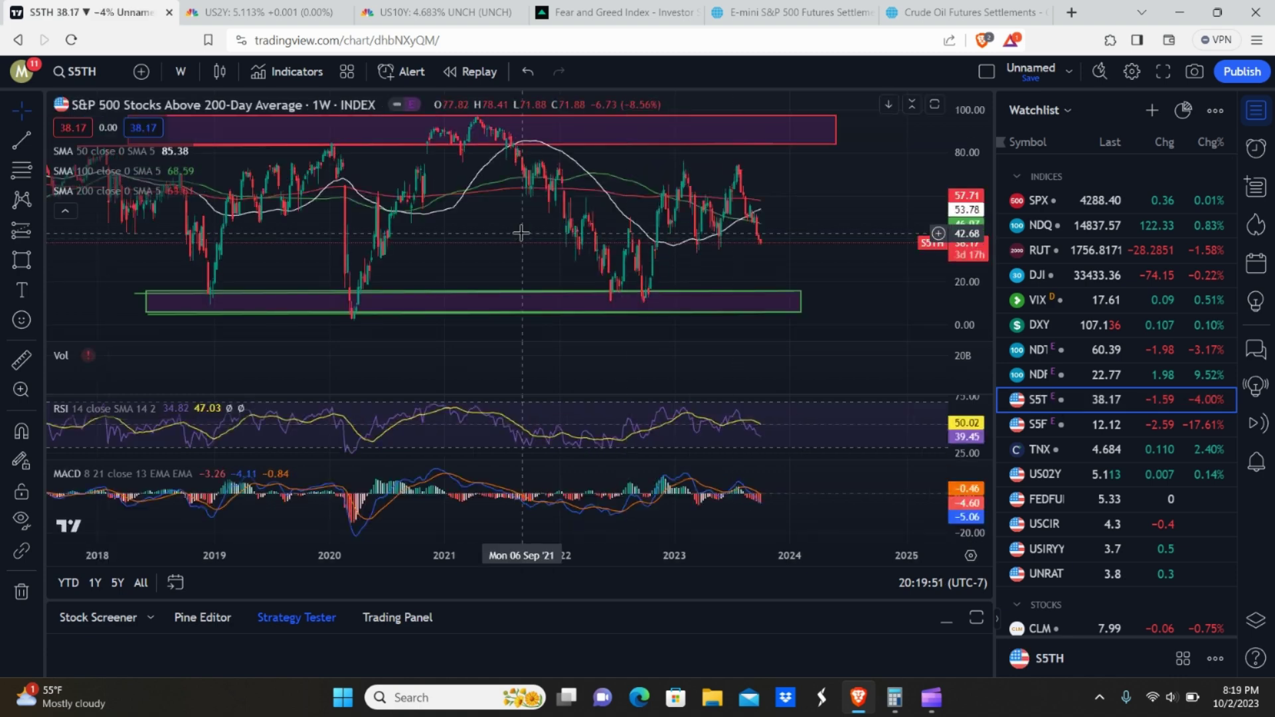
drag(462, 232, 516, 244)
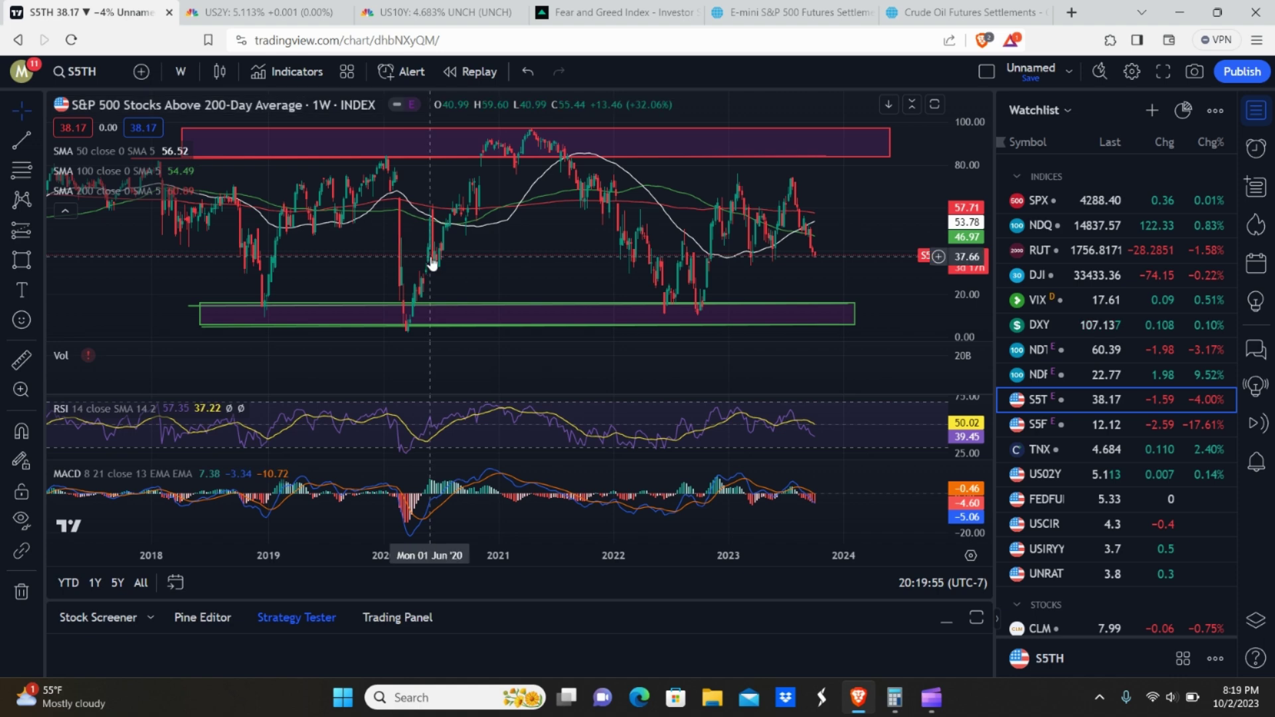
click(278, 312)
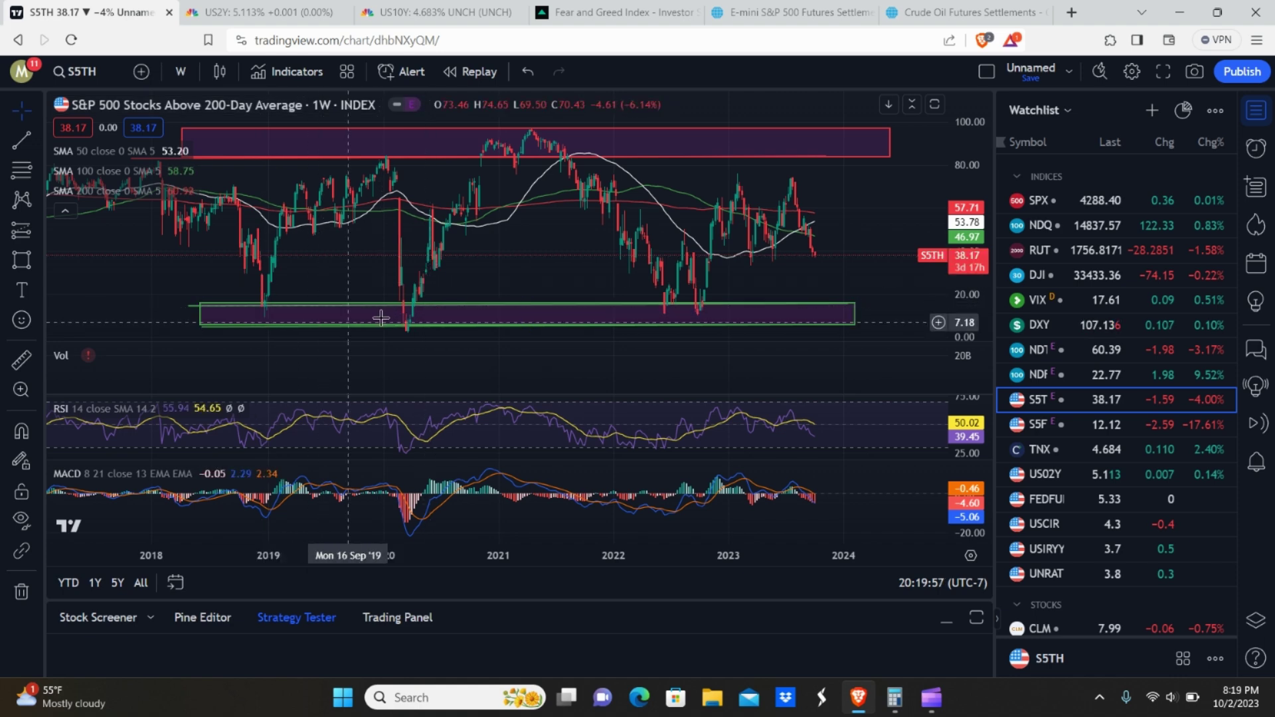
click(299, 295)
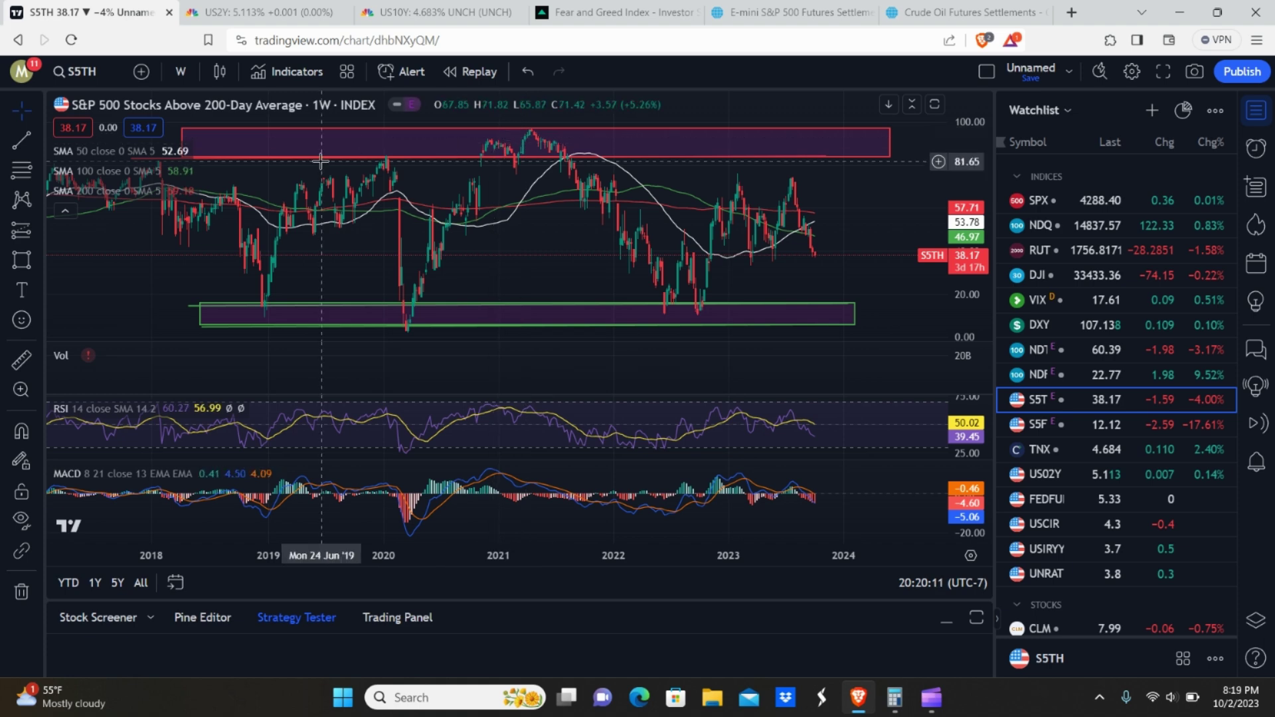
click(716, 138)
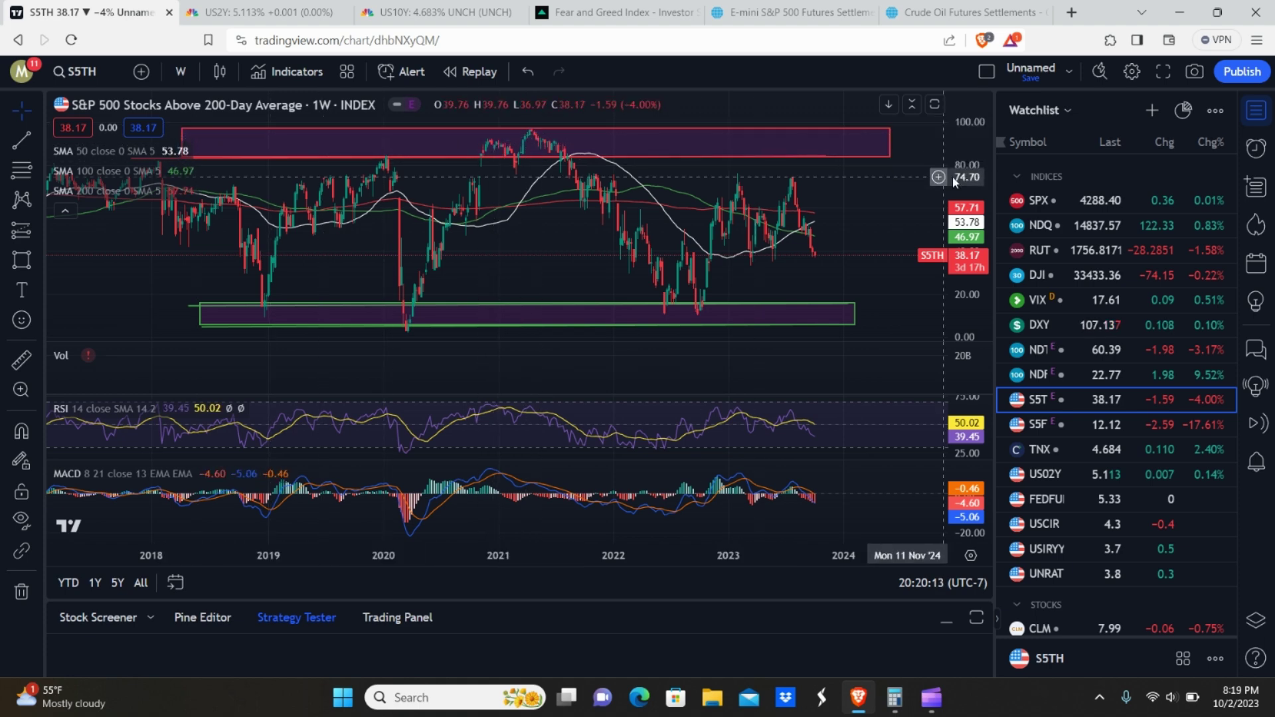
click(1090, 349)
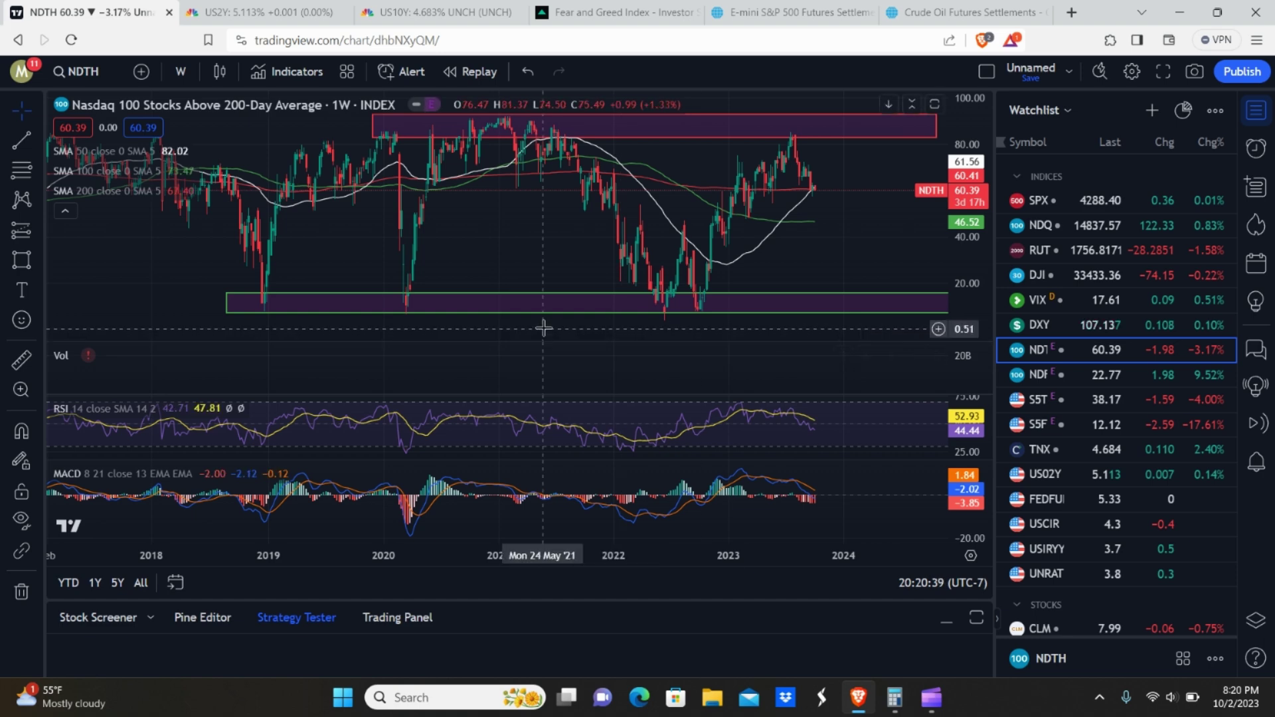
Step: Switch to the CNBC quote pages and compare the U.S. 2 Year and 10 Year Treasury yields
click(266, 12)
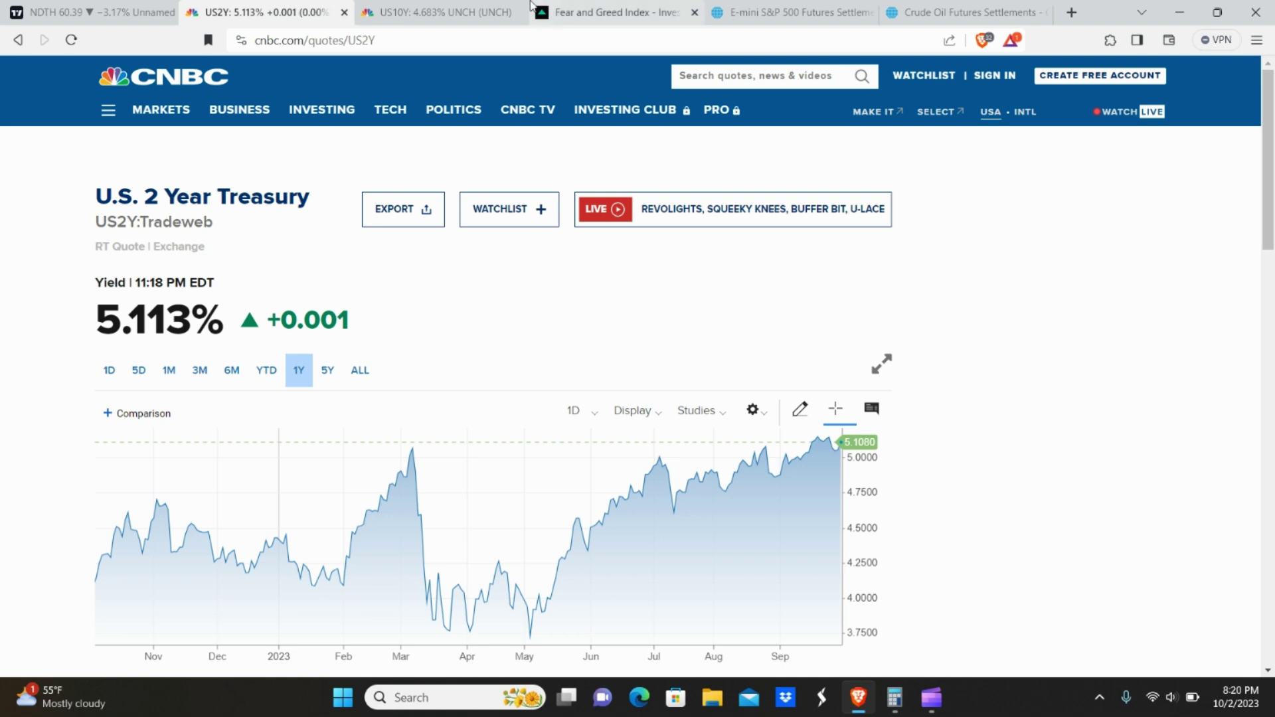
click(442, 18)
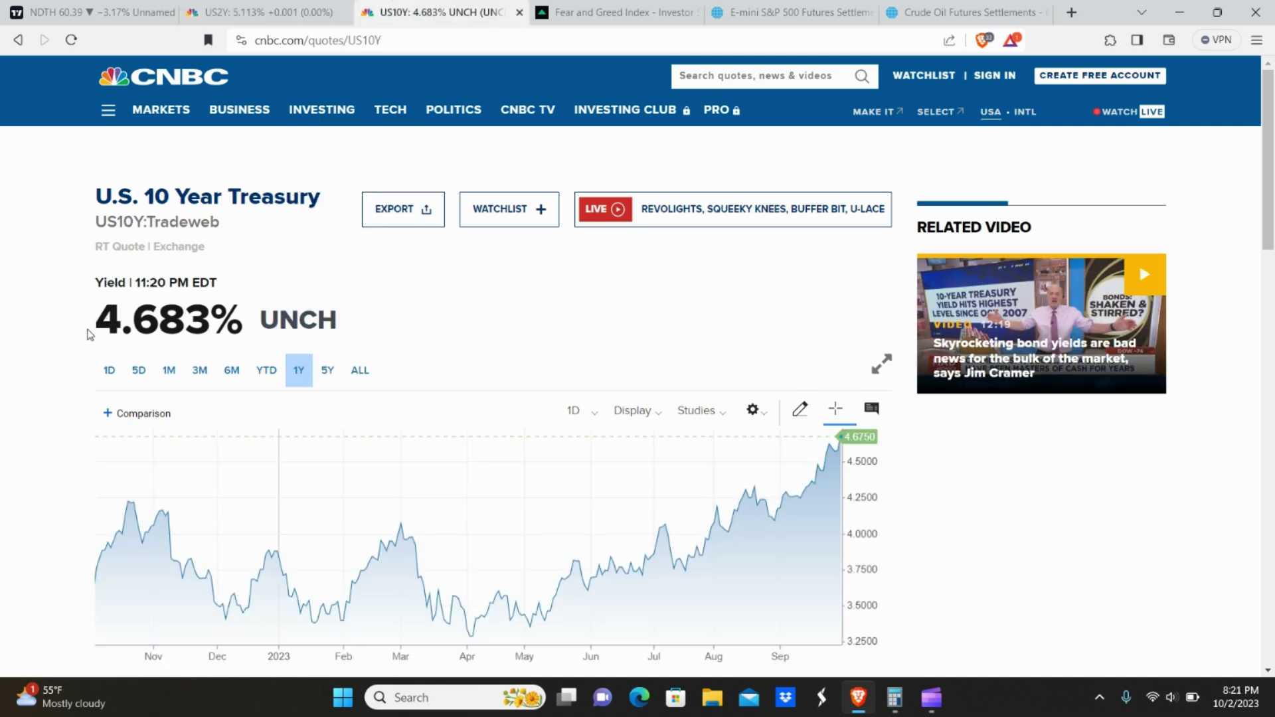
click(272, 8)
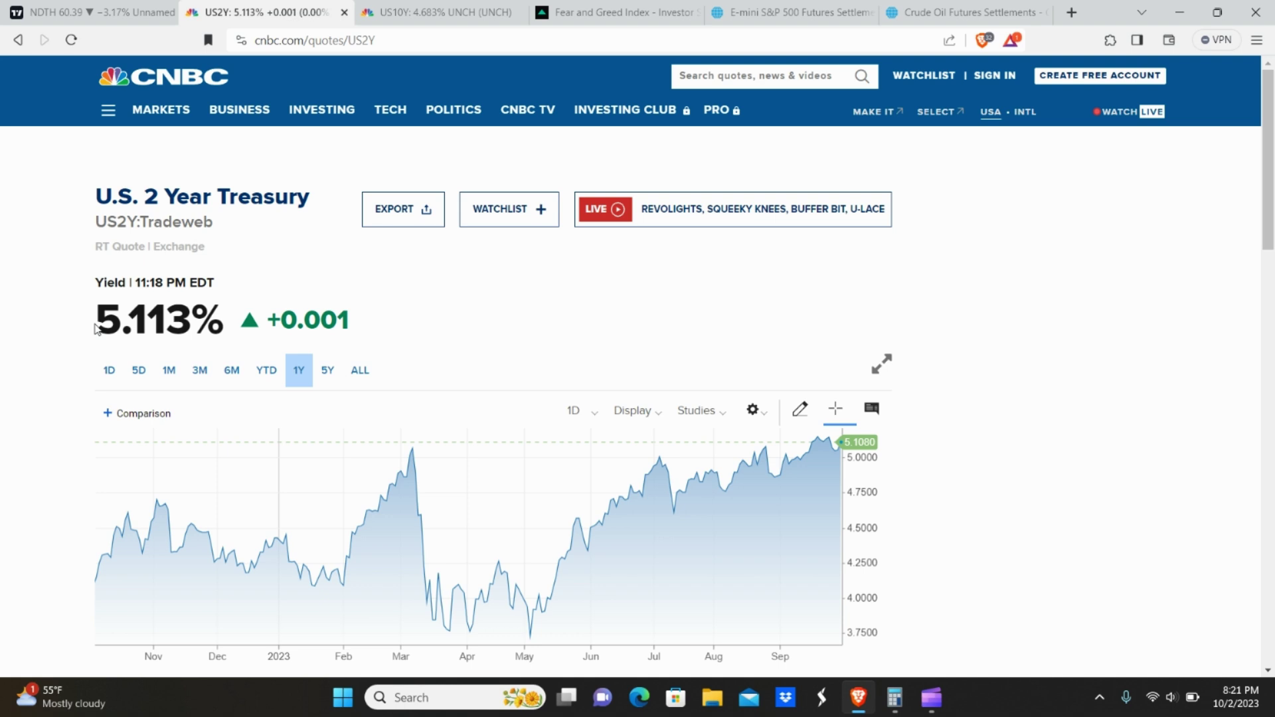
Step: Display the 2 Year and 10 Year Treasury yield charts over a five-year range and compare them
click(327, 370)
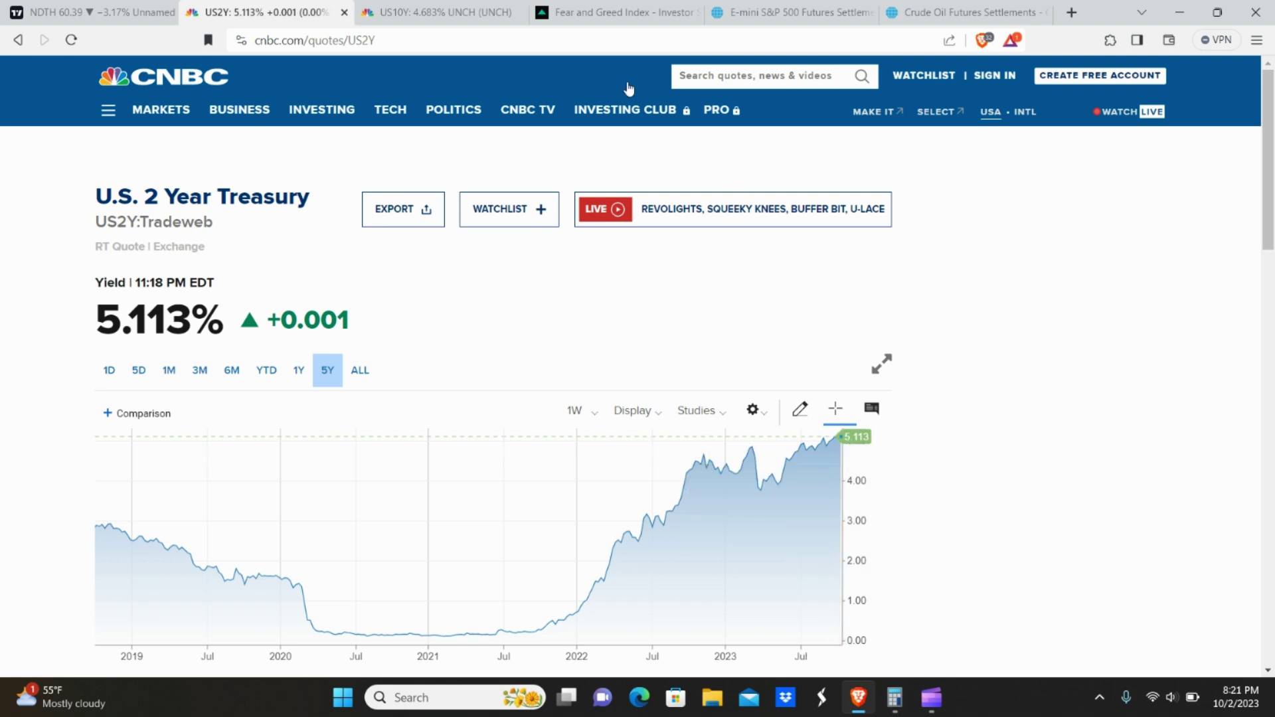
click(492, 9)
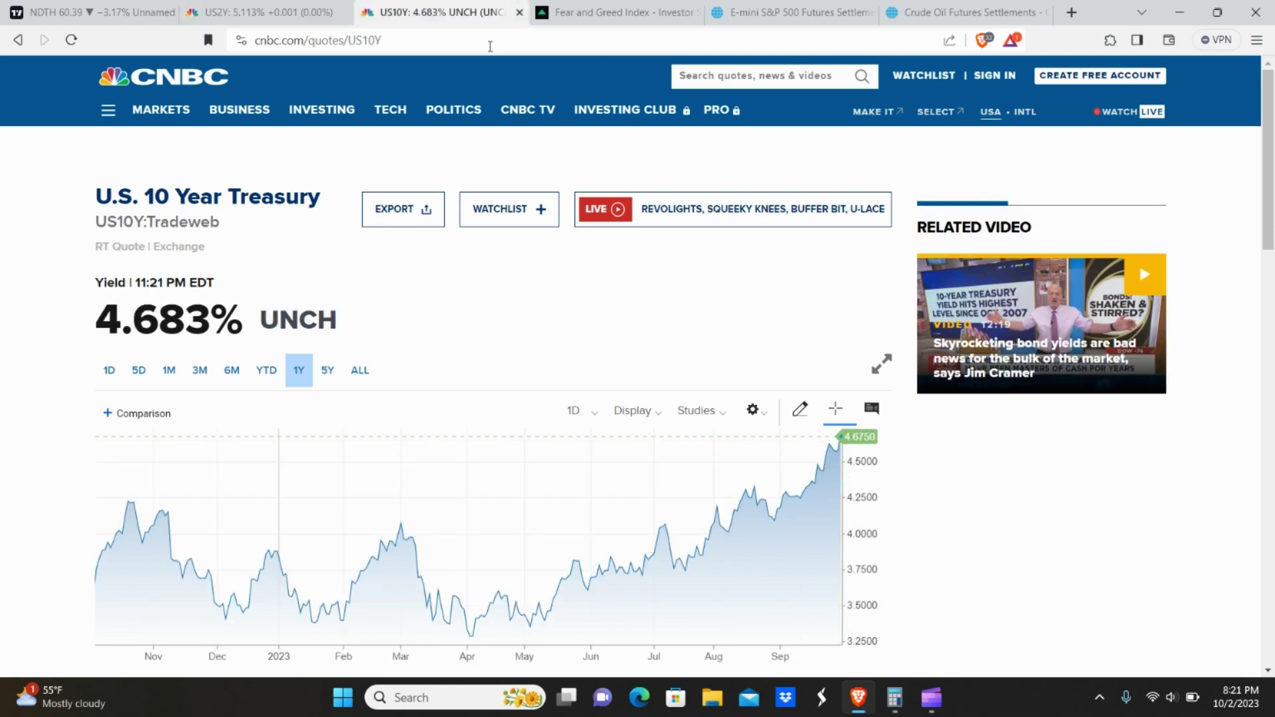
click(328, 370)
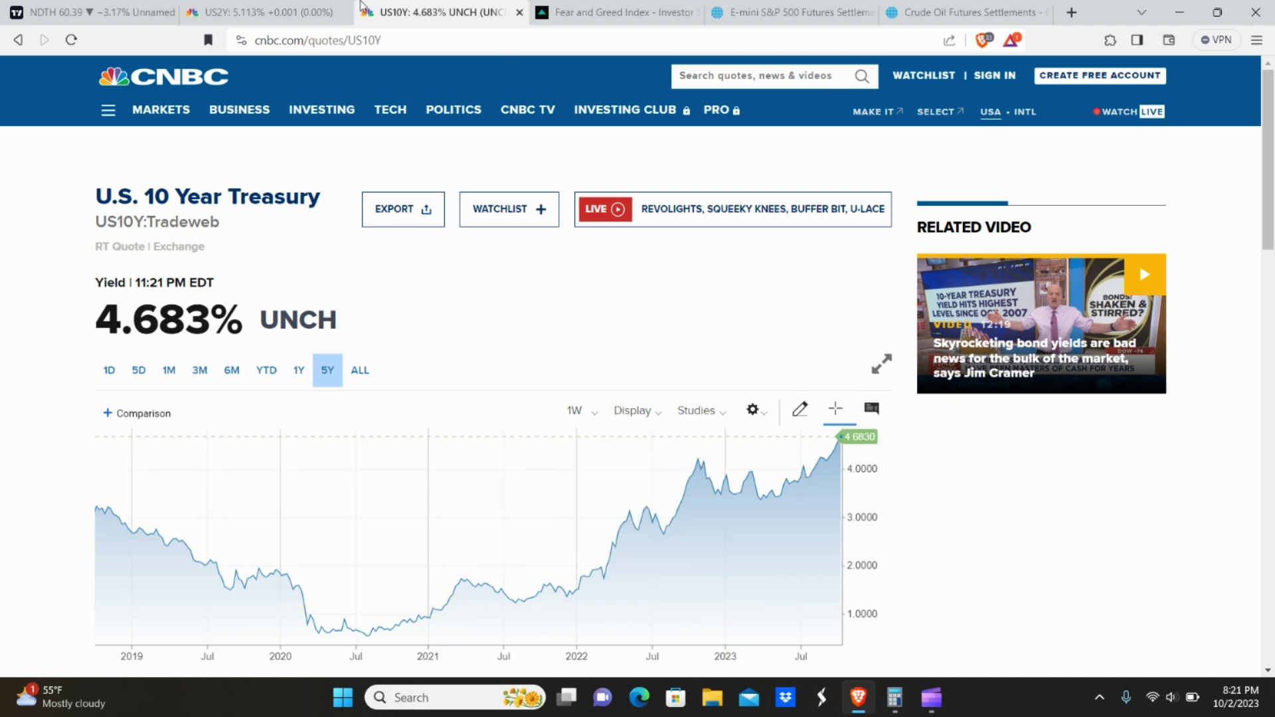
click(306, 7)
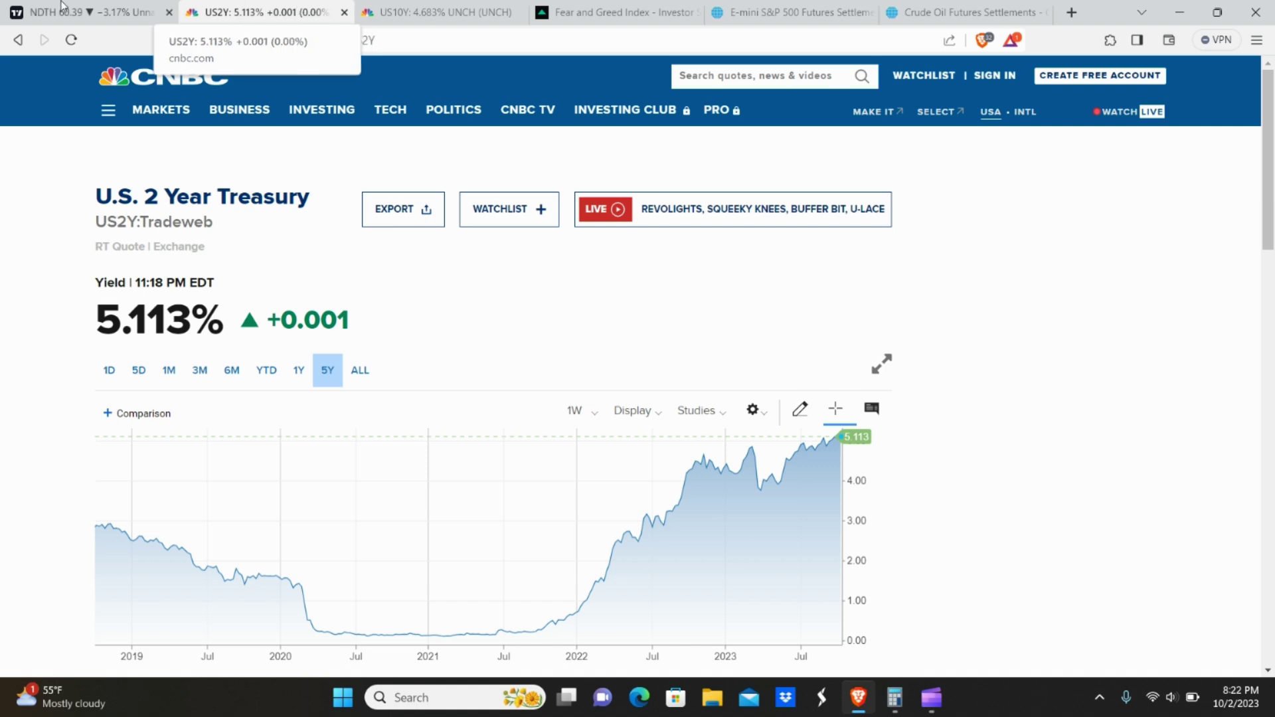
Step: Return to TradingView and open the Effective Federal Funds Rate (FEDFUNDS) chart, accepting the monthly interval
click(133, 12)
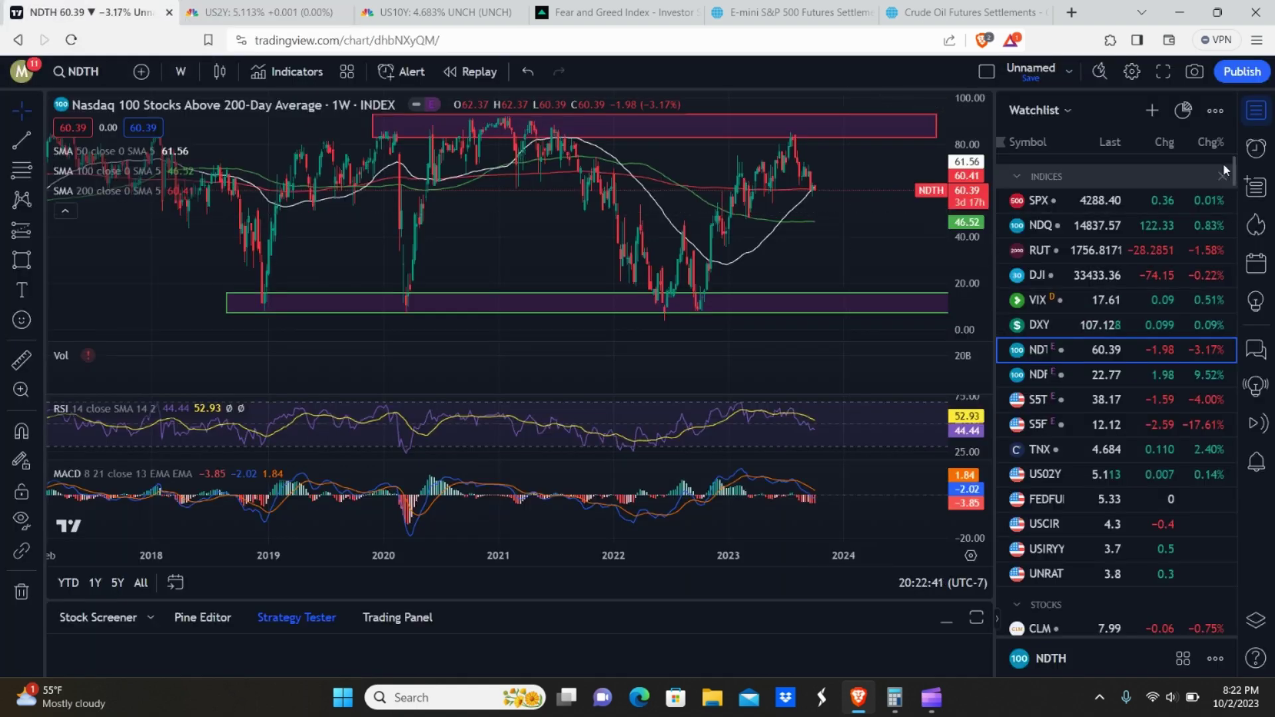
drag(1225, 163, 1229, 197)
scroll(1229, 193, down, 1)
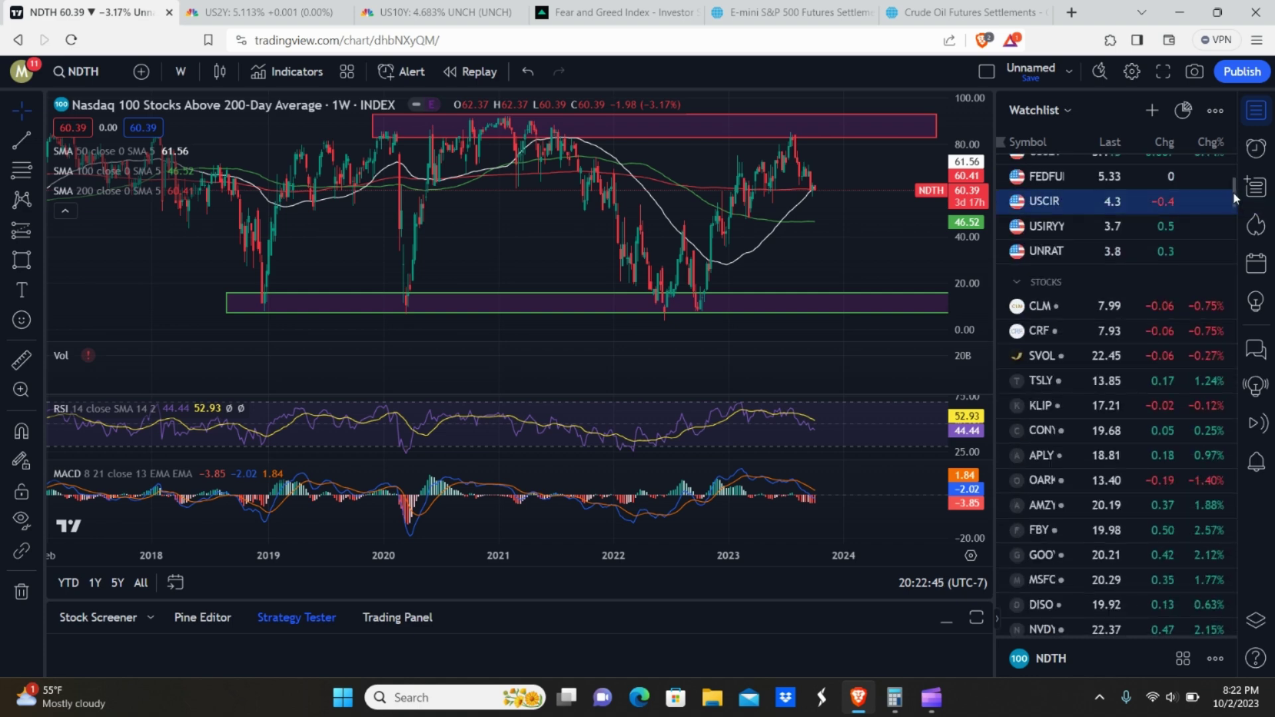
drag(1233, 191, 1233, 181)
scroll(1233, 181, up, 1)
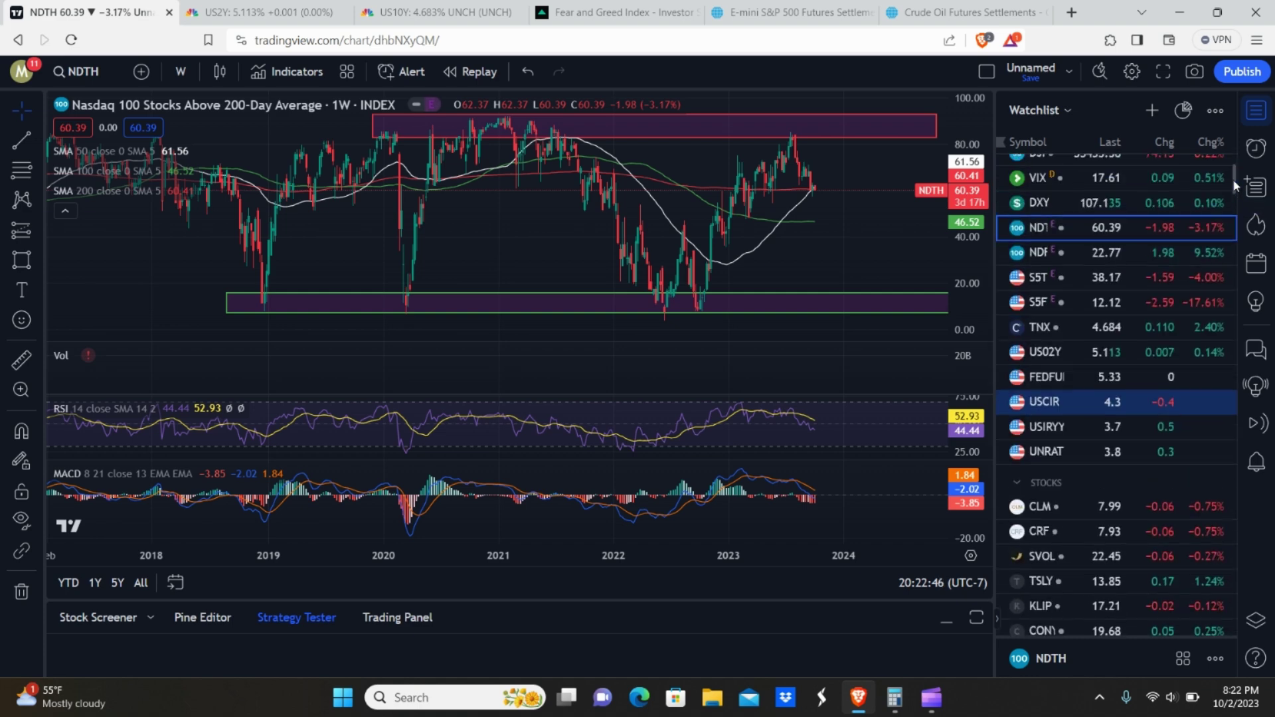
click(1115, 370)
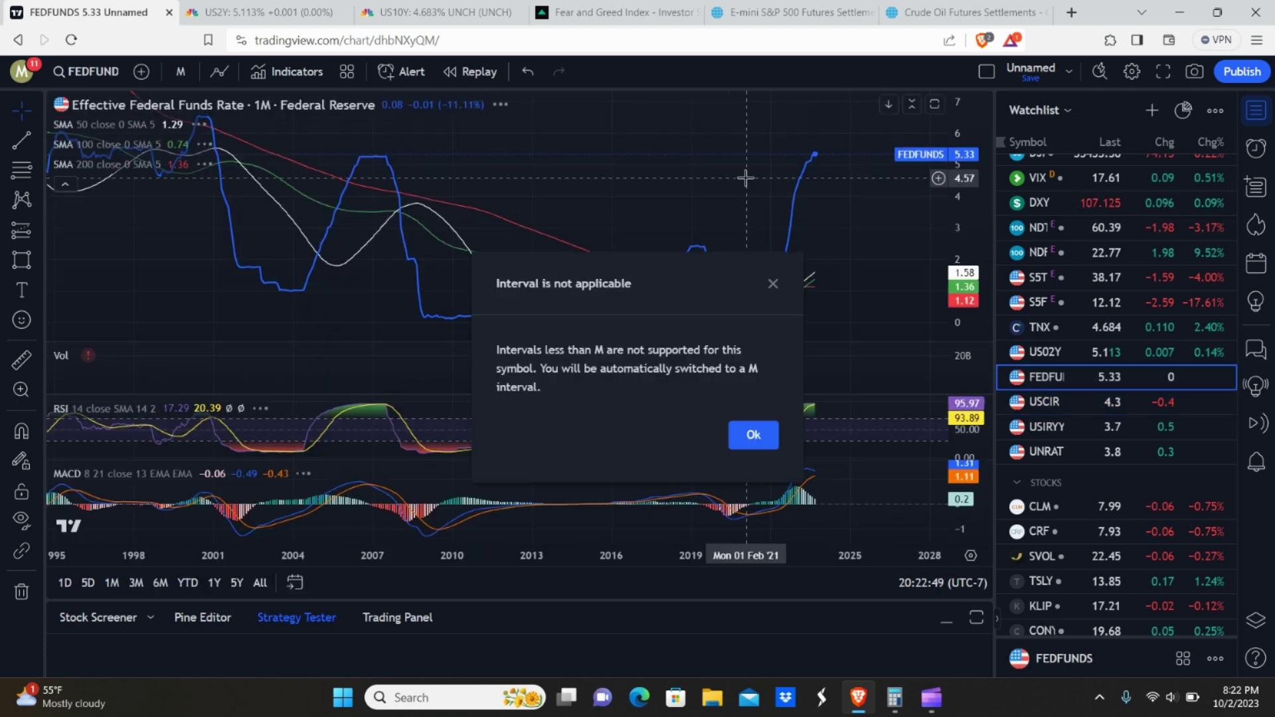
click(753, 435)
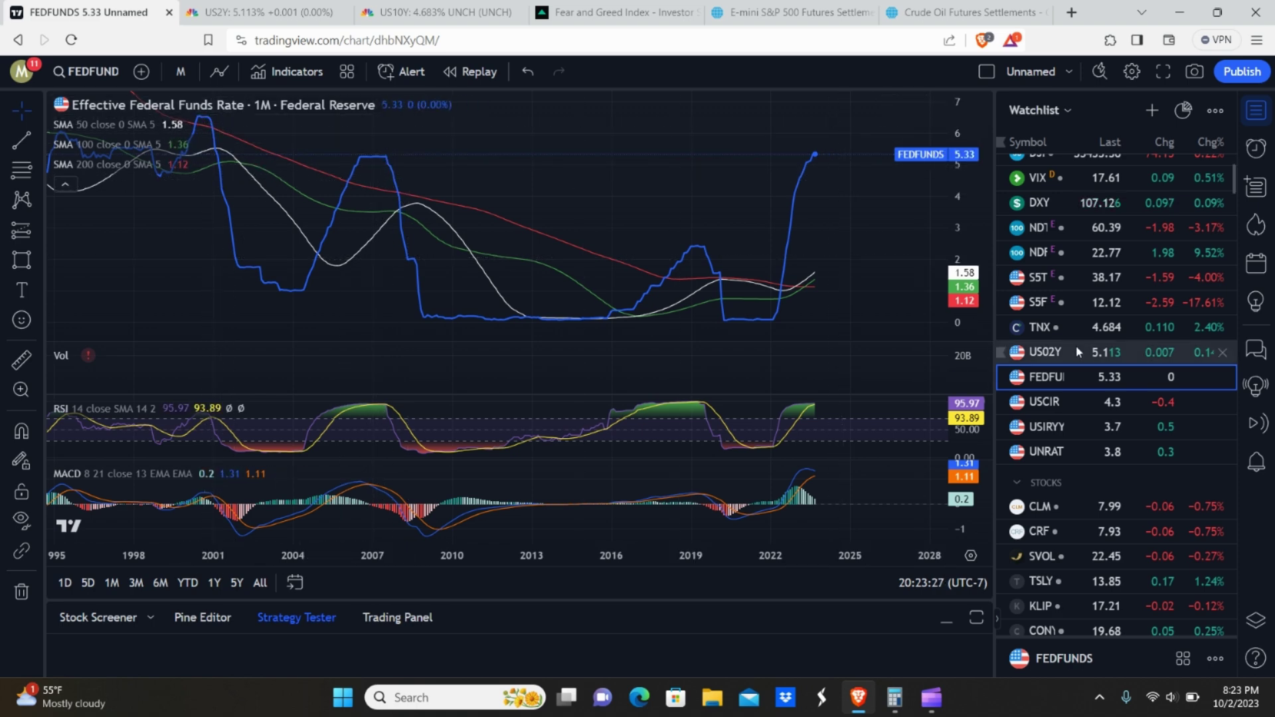
Step: View the US inflation rate (USIRYY), core inflation rate (USCIR) and civilian unemployment rate (UNRATE) charts in turn
click(1073, 419)
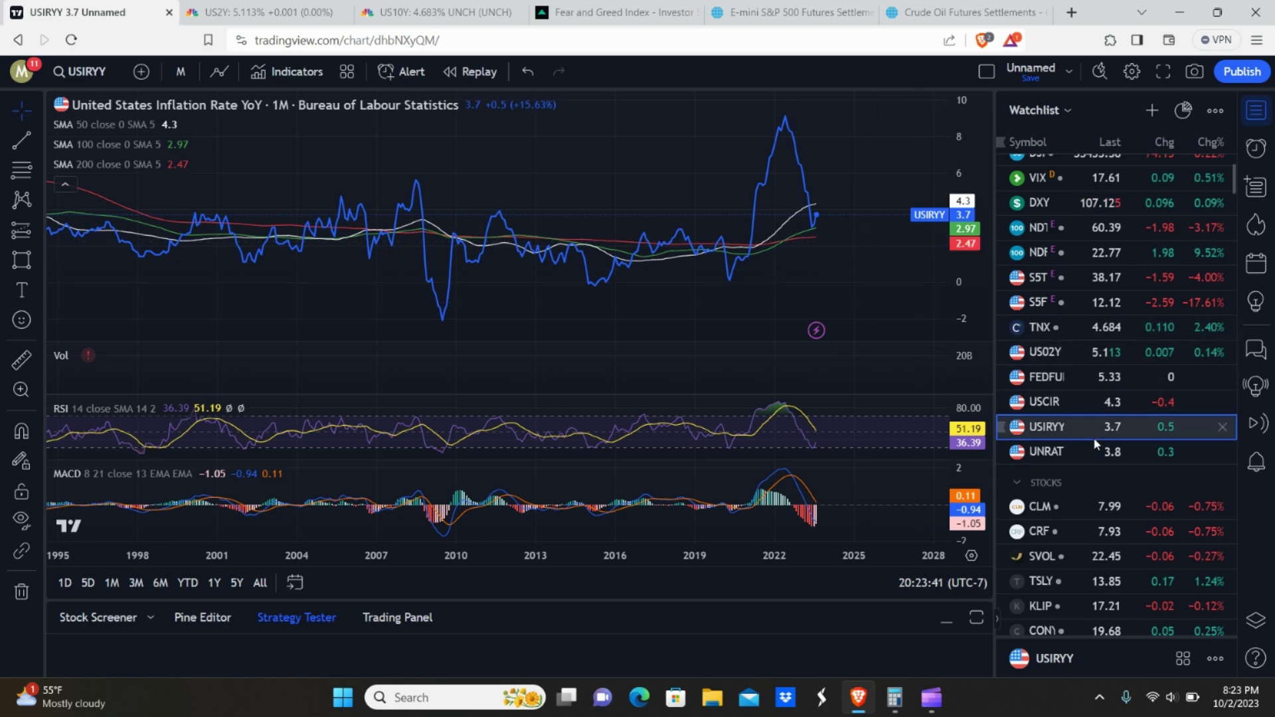
click(1070, 392)
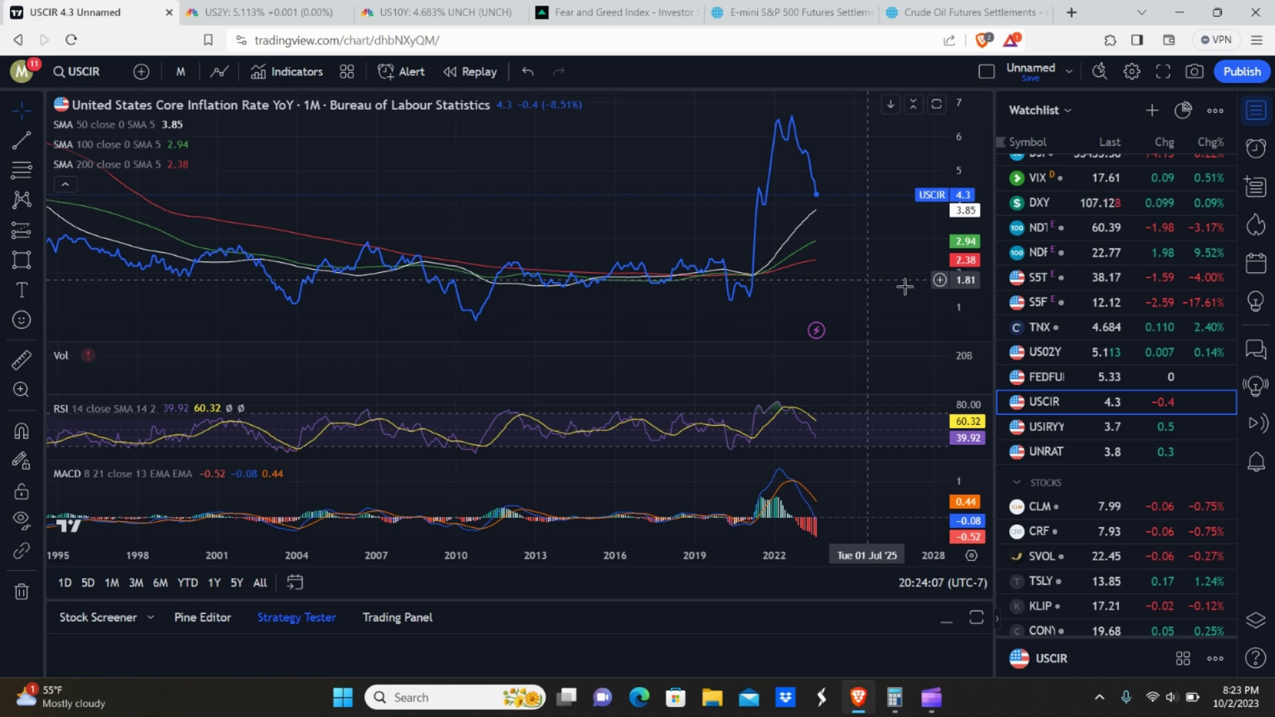
click(1066, 451)
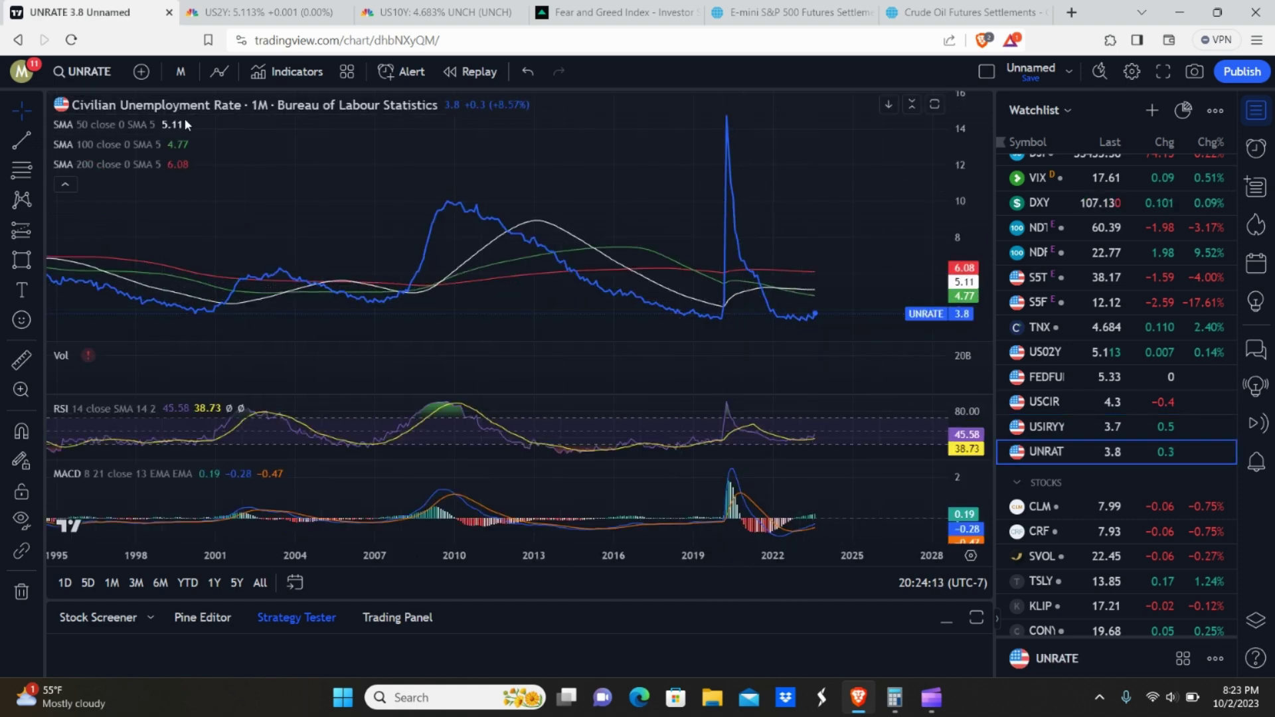
Step: Replace the 50, 100 and 200 SMAs on the unemployment rate chart with two Moving Average Exponential indicators
click(237, 125)
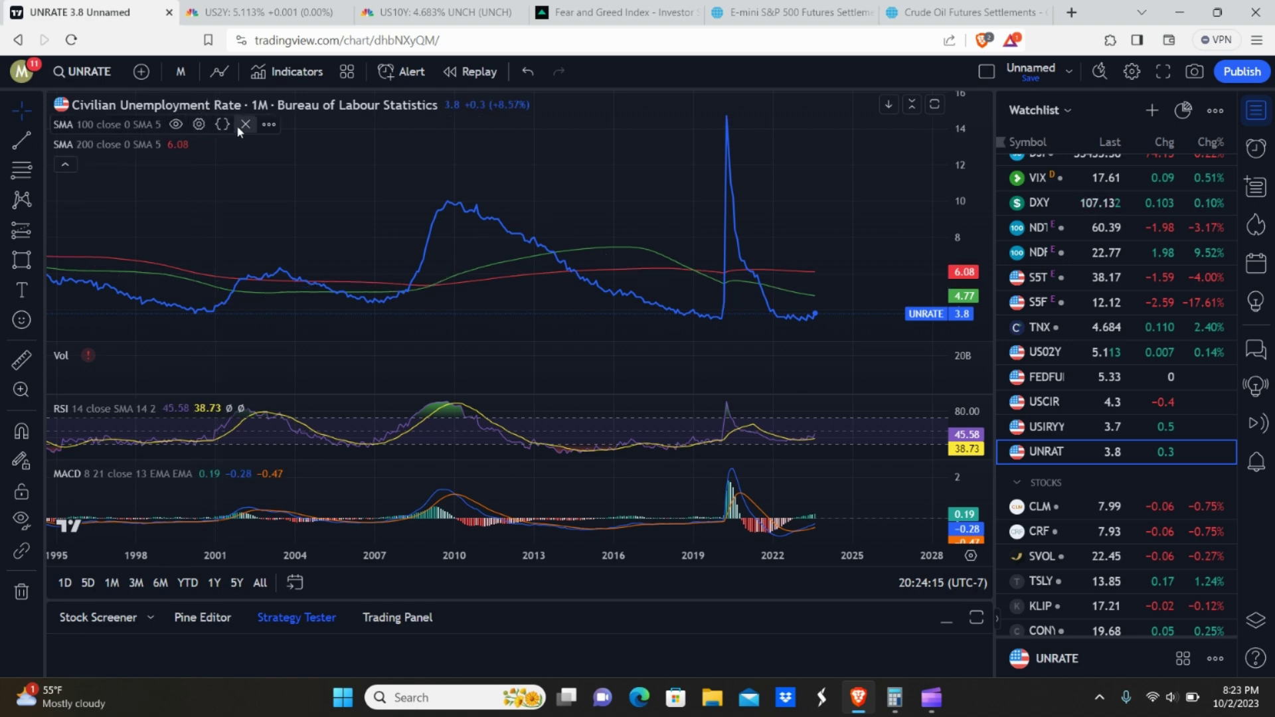
click(291, 75)
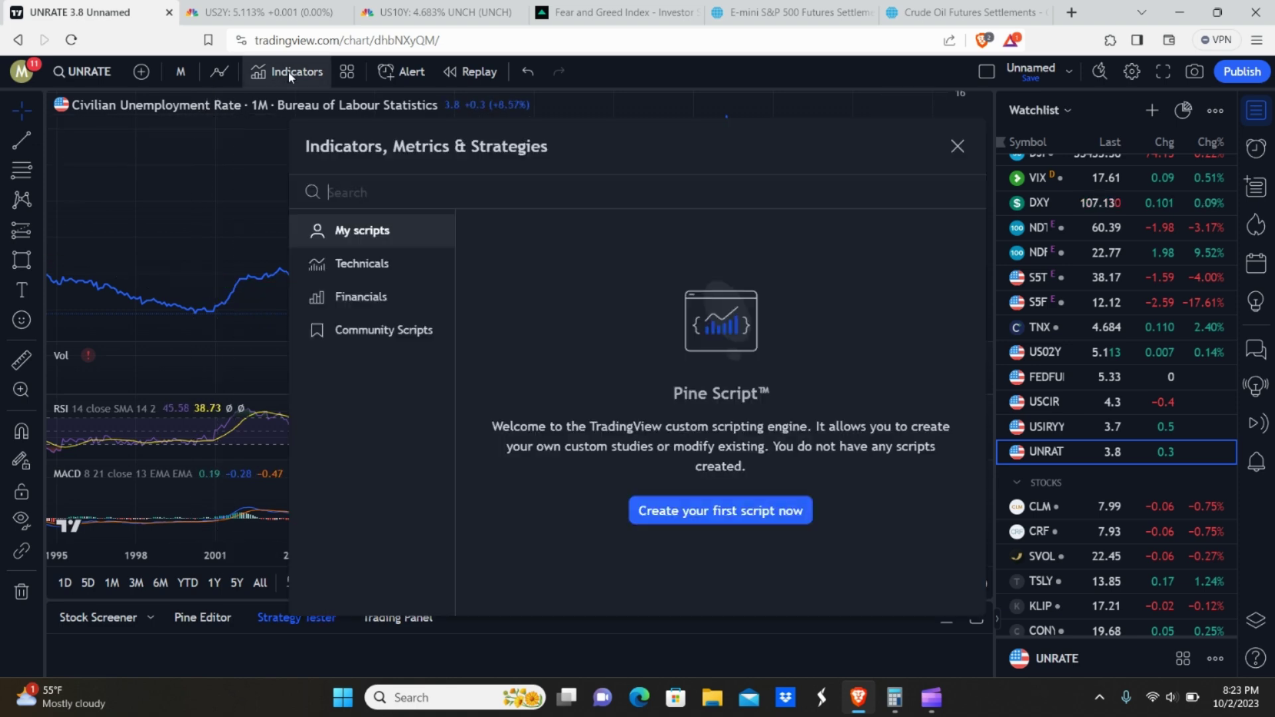
text(ema)
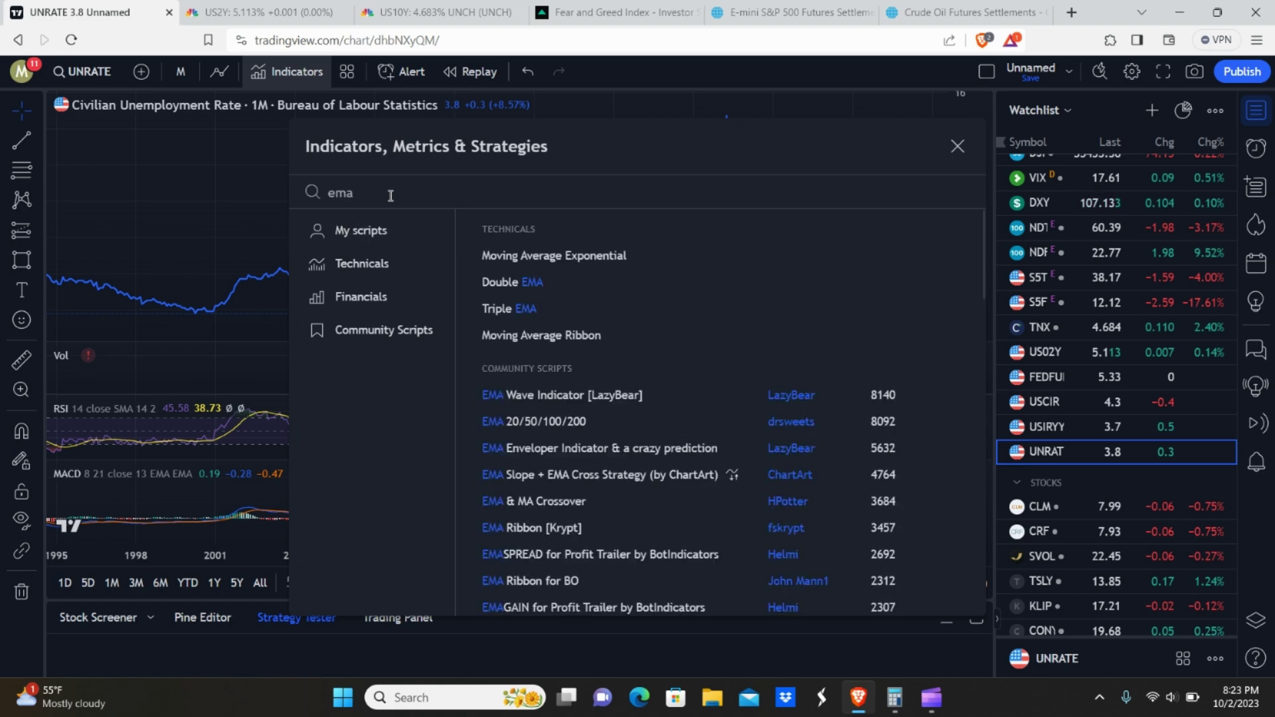
double_click(494, 255)
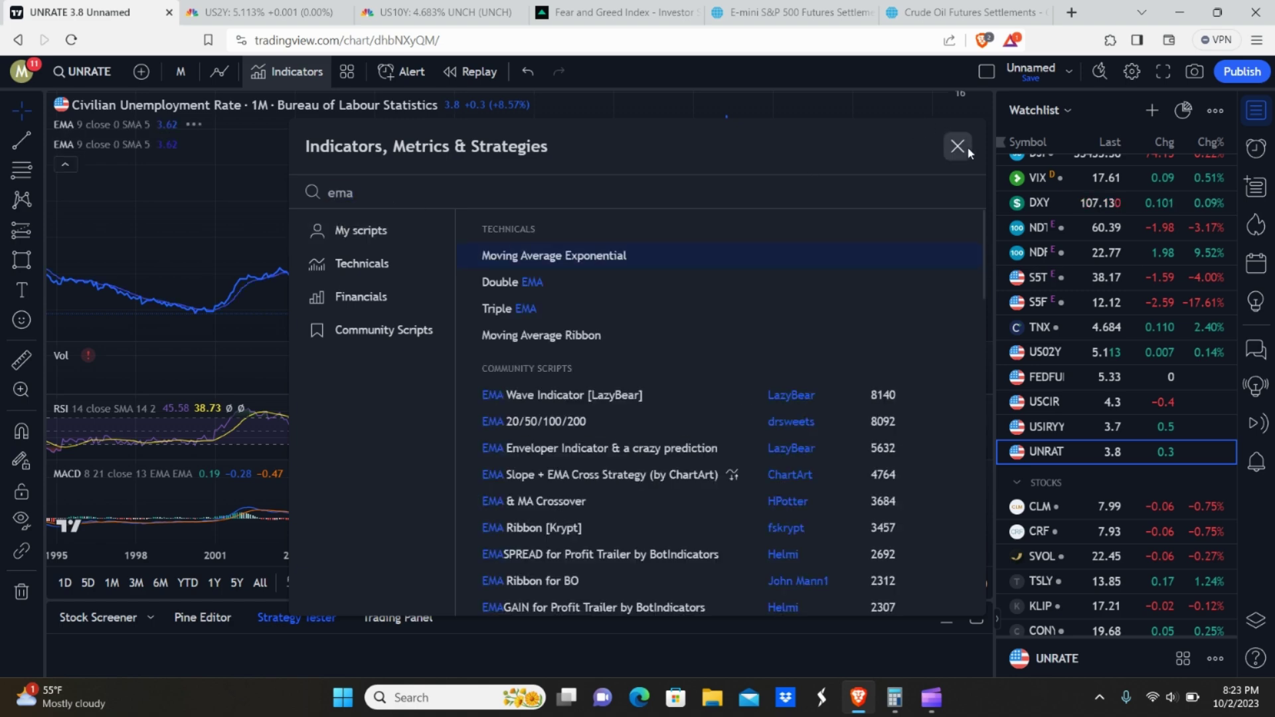
click(958, 147)
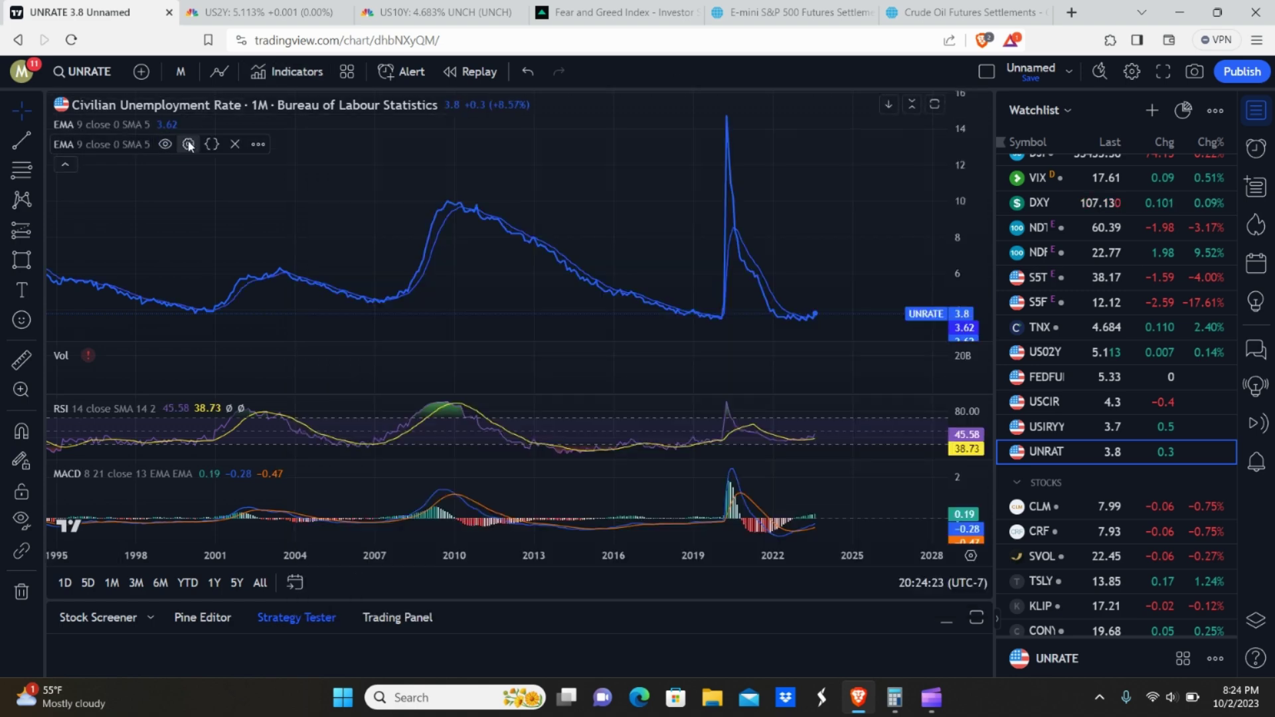
Step: Set the second EMA's length to 21 and its line colour to yellow
click(188, 145)
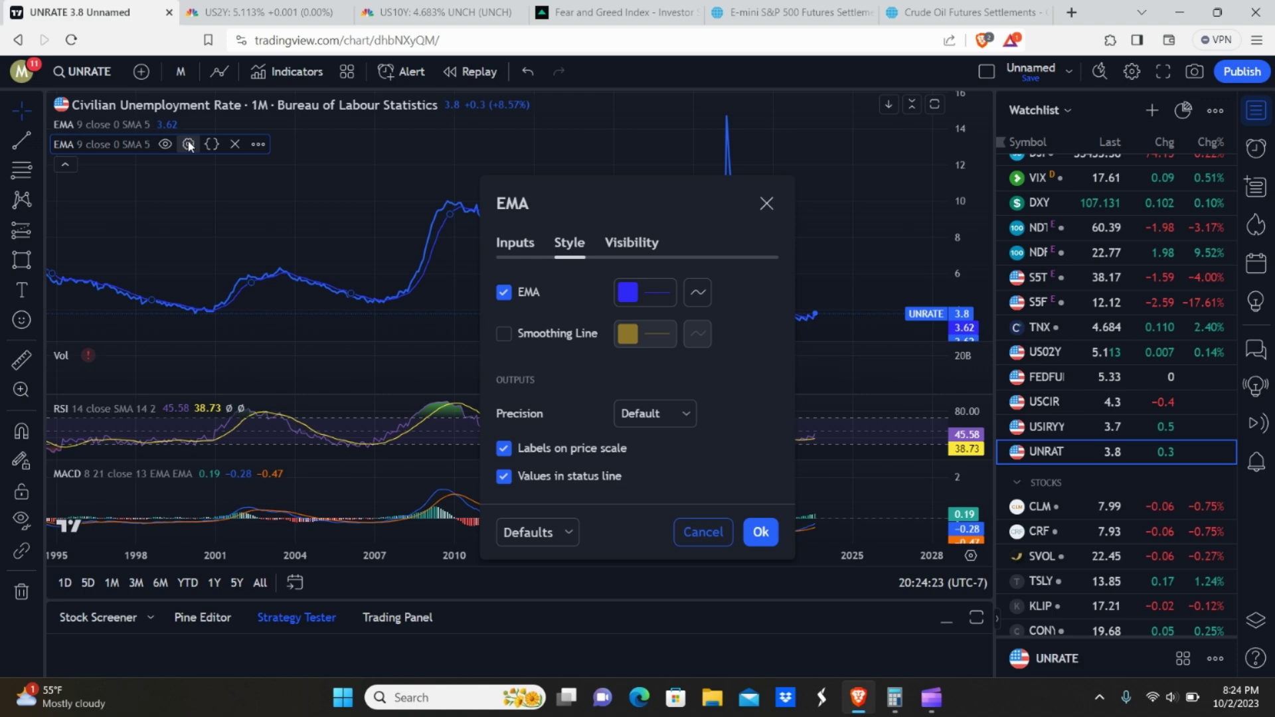
click(519, 243)
click(602, 238)
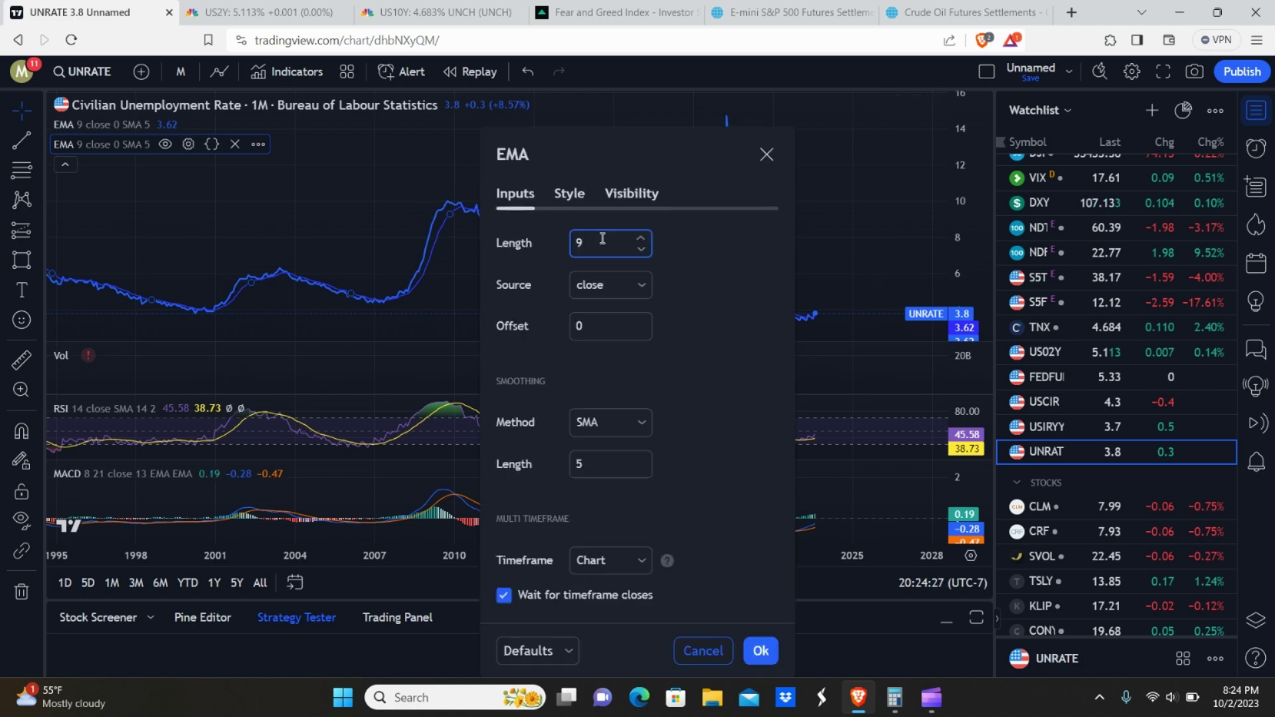
text(21)
click(566, 195)
click(628, 244)
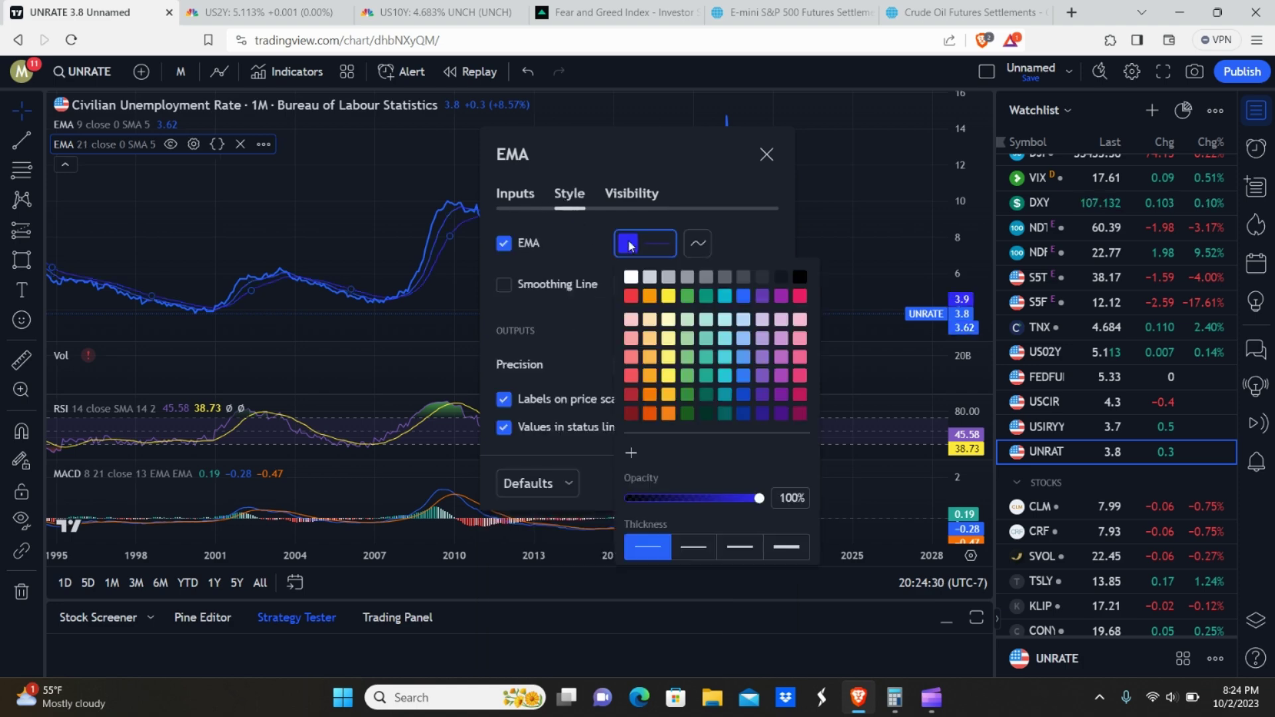
click(669, 296)
click(588, 314)
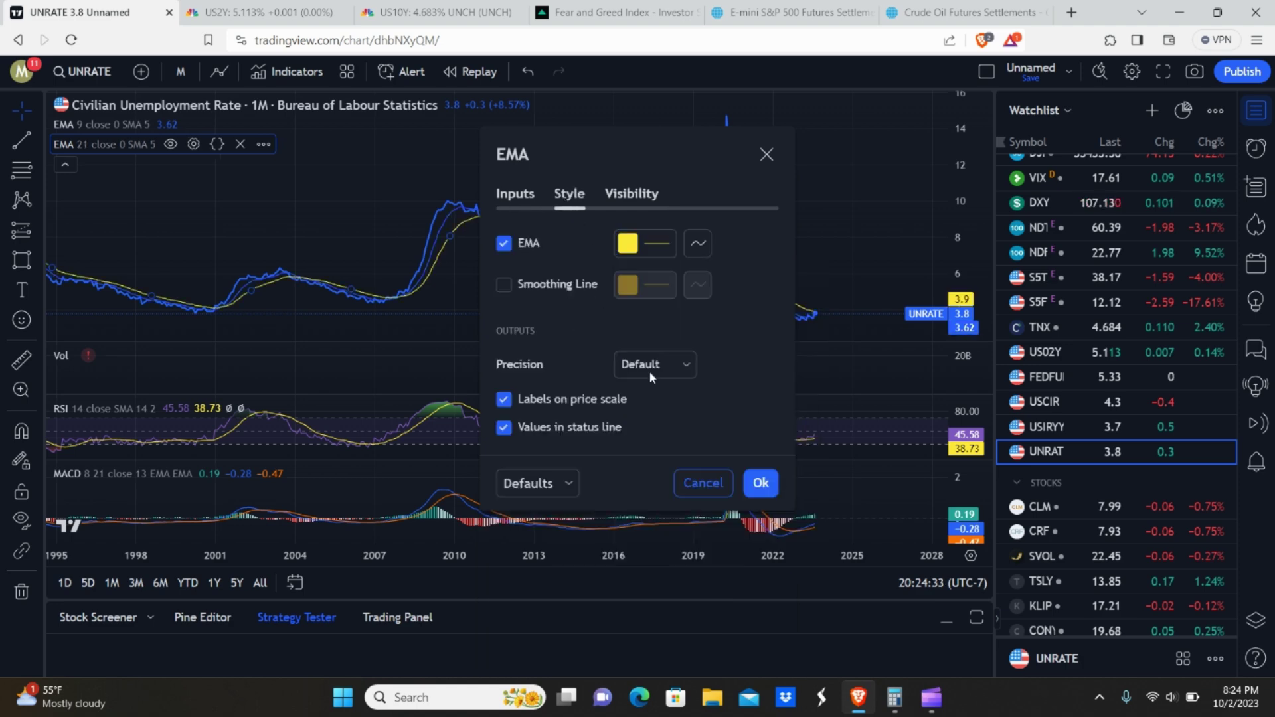
click(761, 484)
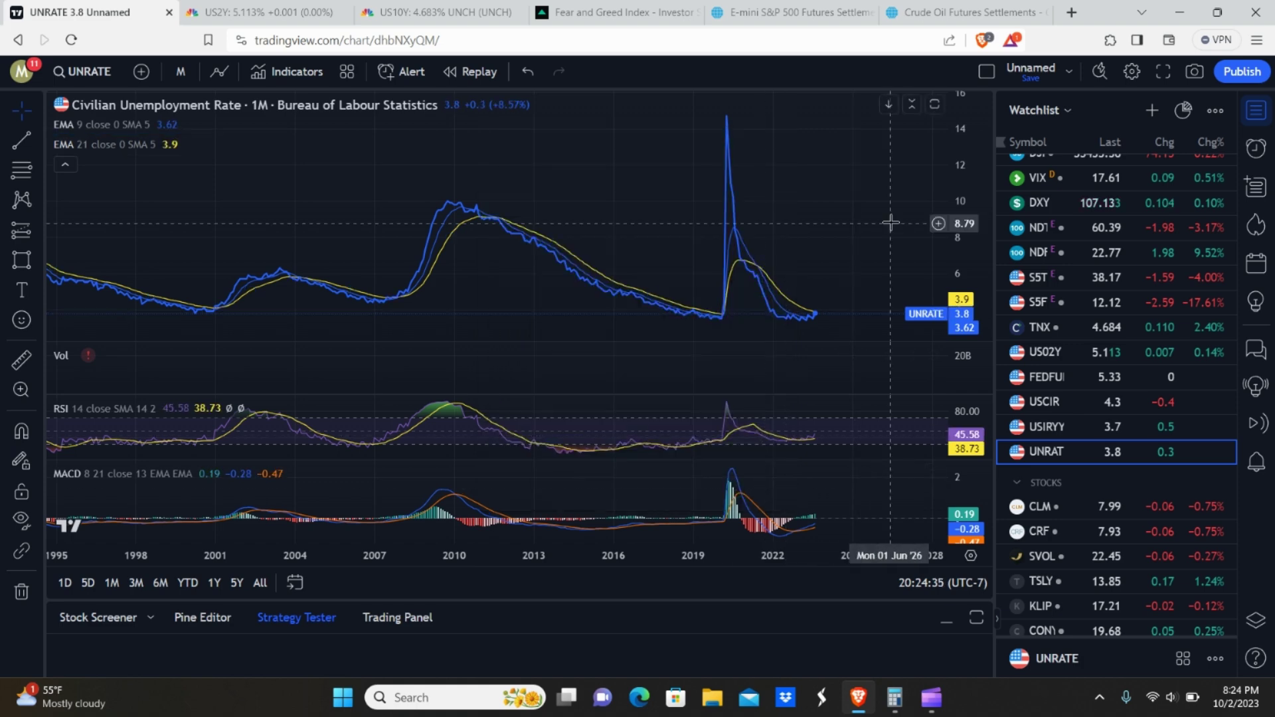
Step: Open the Light Crude Oil Futures (CL1!) chart from the watchlist's futures section and examine its monthly price zones and trendline
drag(891, 222, 840, 240)
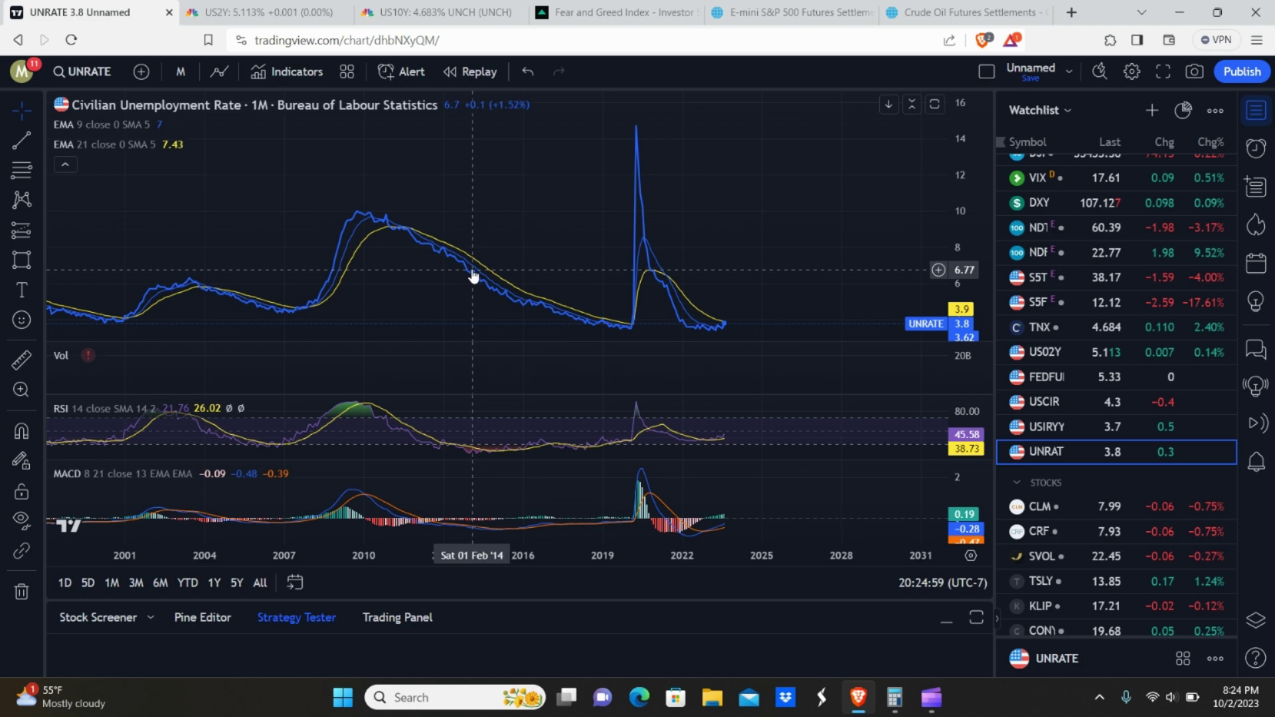
drag(1237, 177, 1217, 257)
scroll(1222, 313, down, 10)
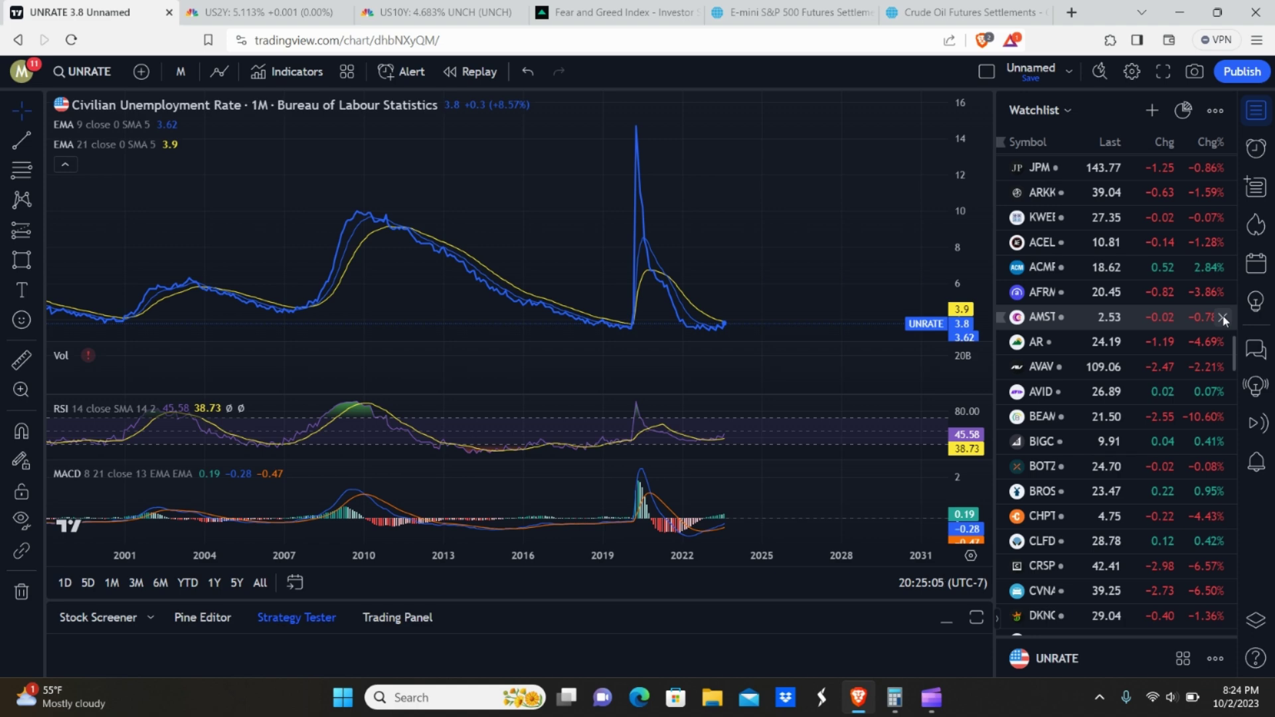
scroll(1229, 372, down, 15)
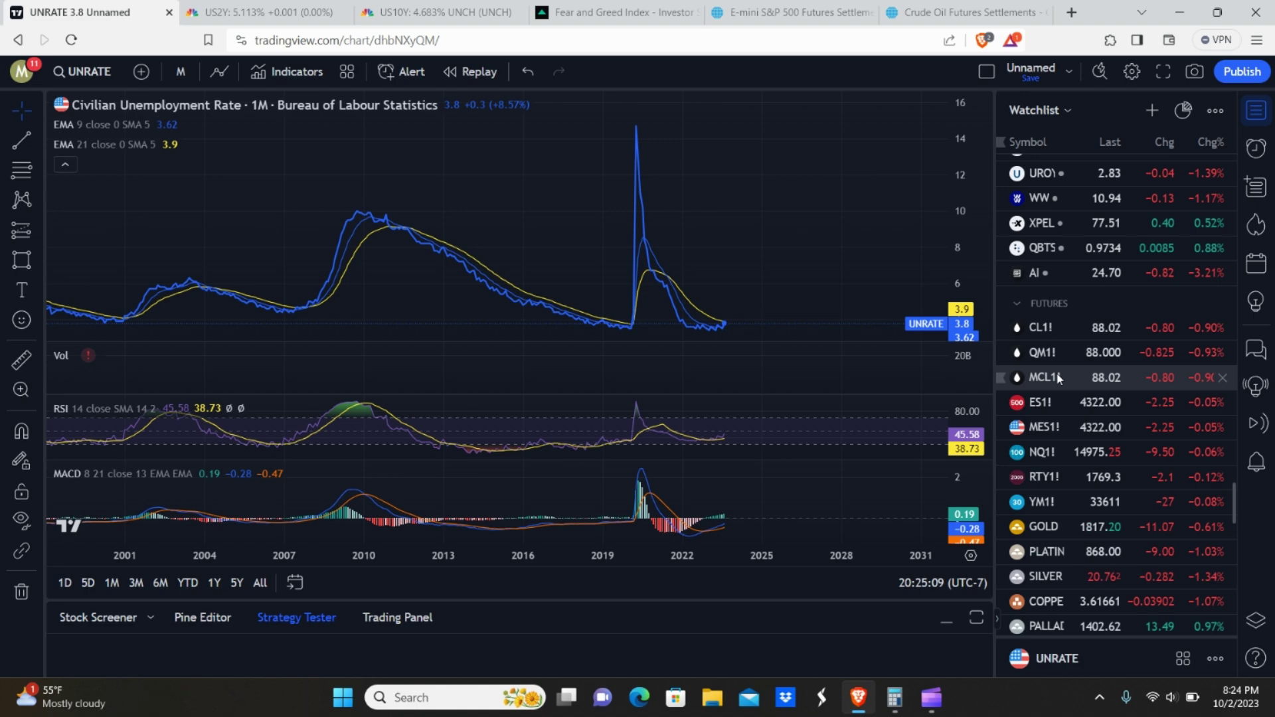
click(1063, 325)
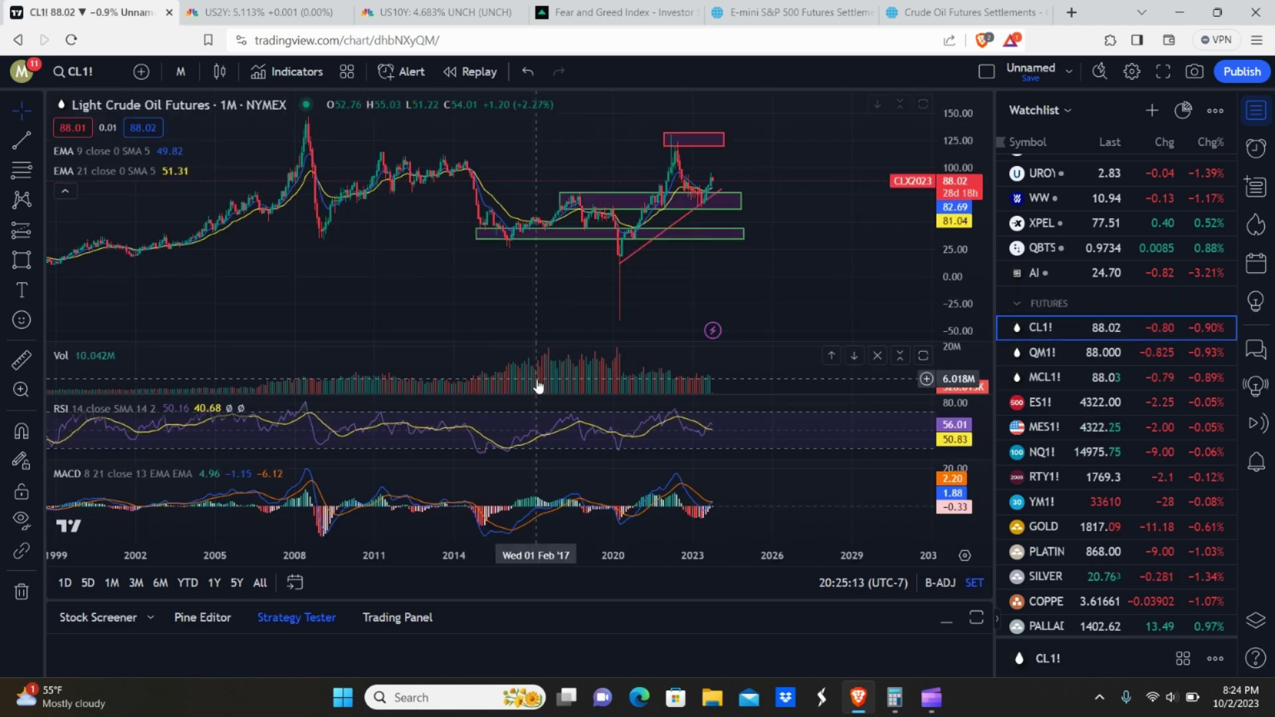
scroll(491, 555, up, 2)
scroll(365, 556, up, 3)
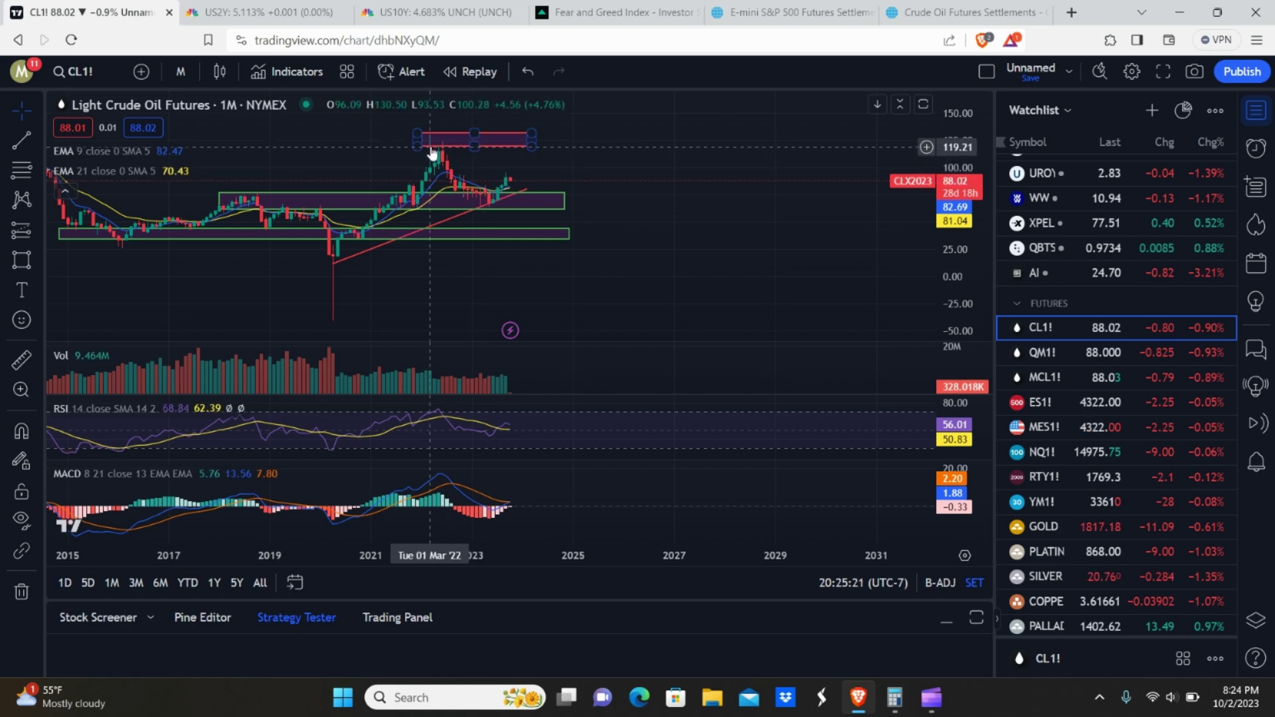
click(485, 202)
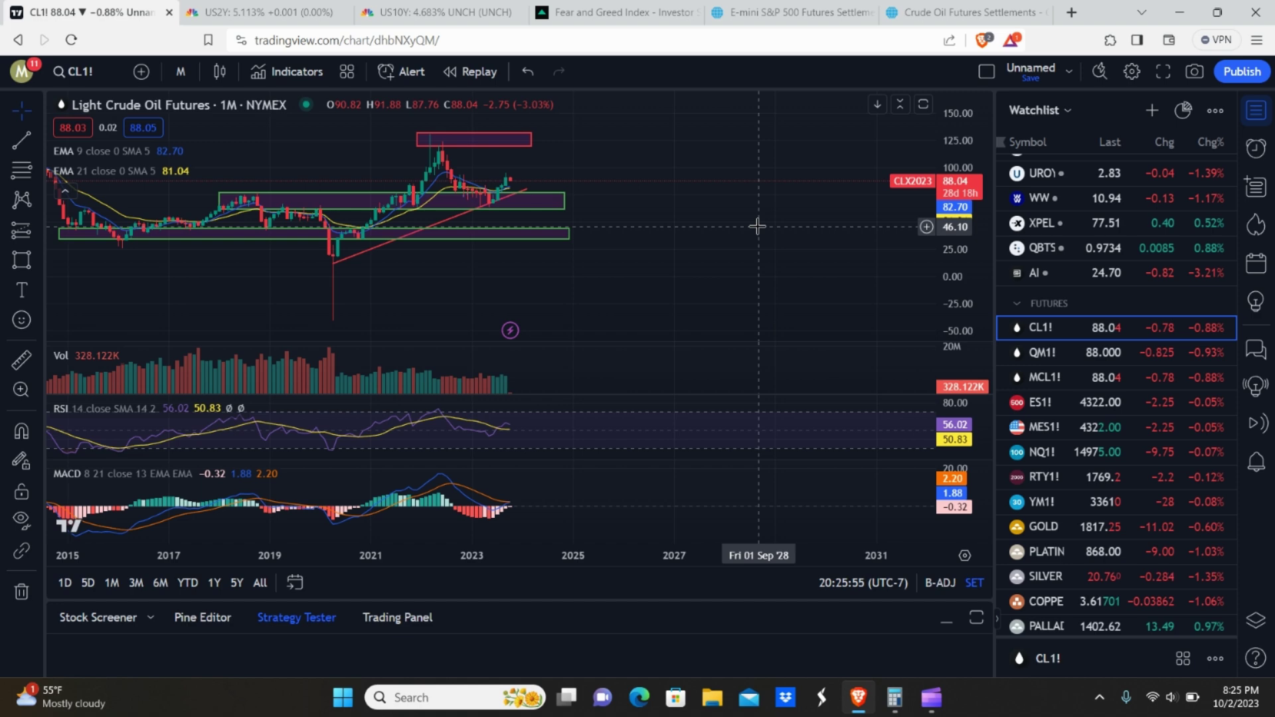
Step: View the monthly gold chart with its older price history and marked support and resistance zones
click(1065, 524)
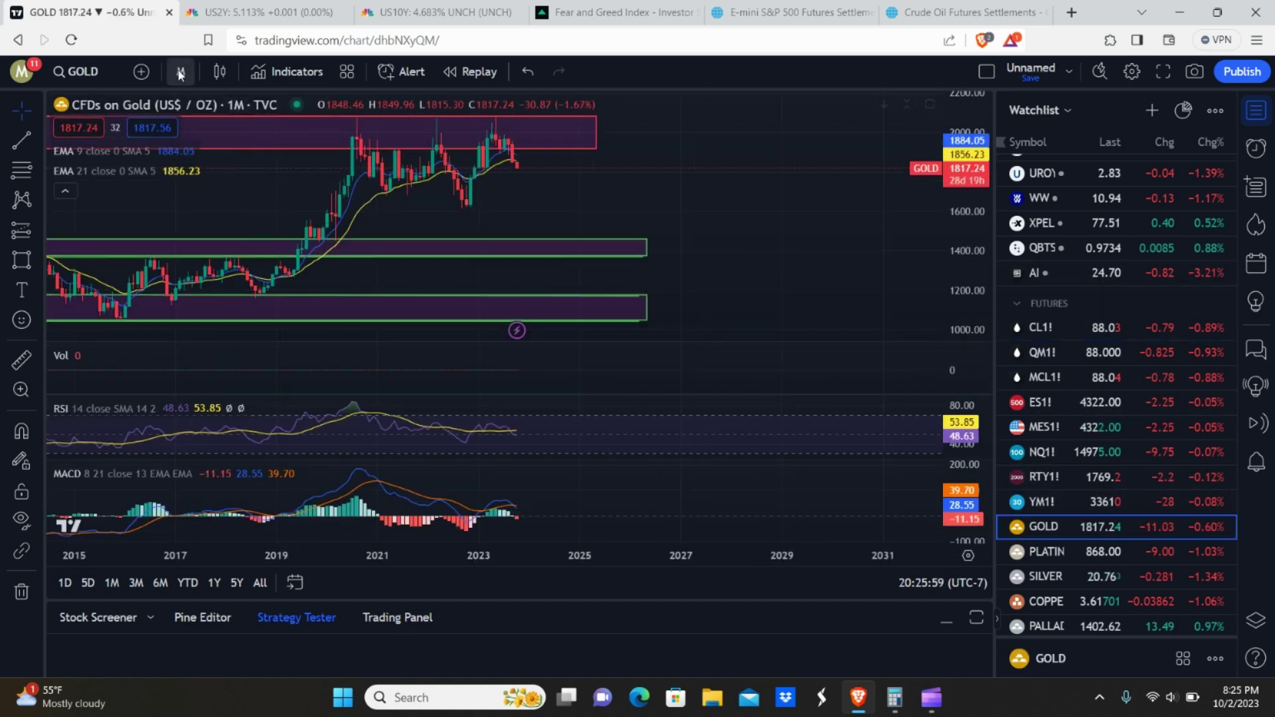
drag(271, 213, 468, 192)
drag(971, 219, 970, 255)
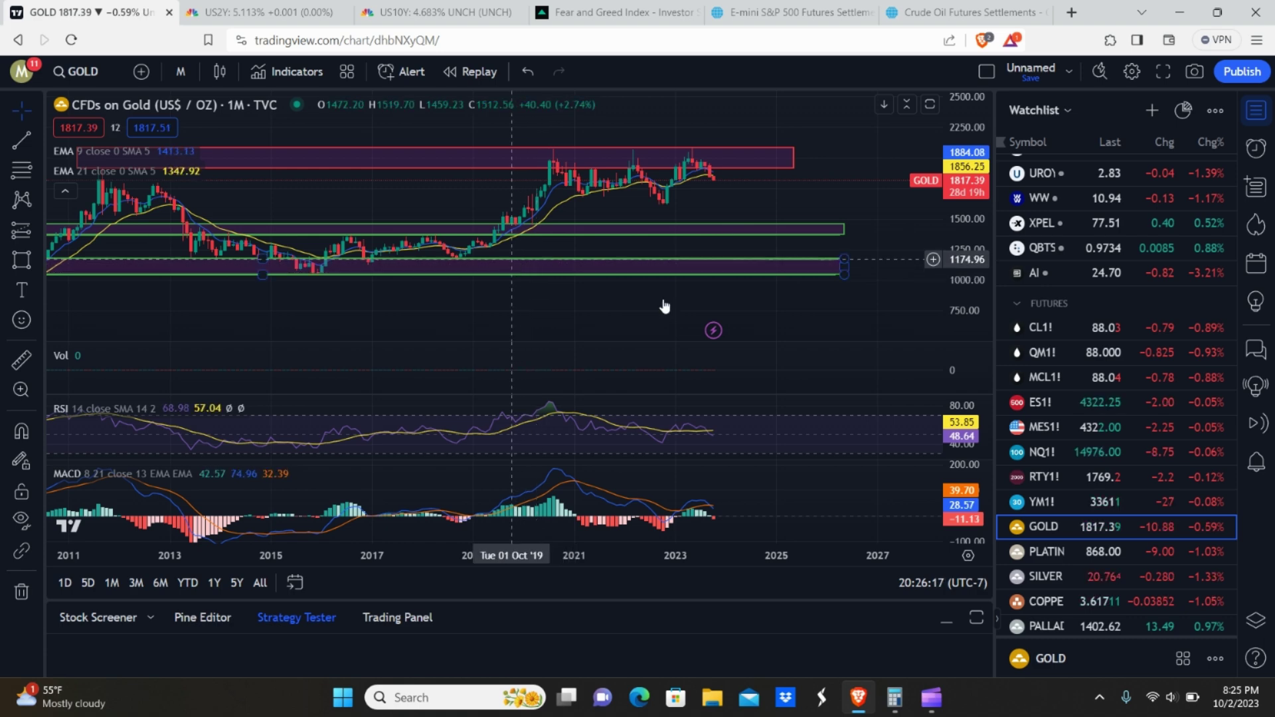
Step: View the monthly platinum, silver and palladium charts in turn, checking the marked price zones on each
click(1047, 552)
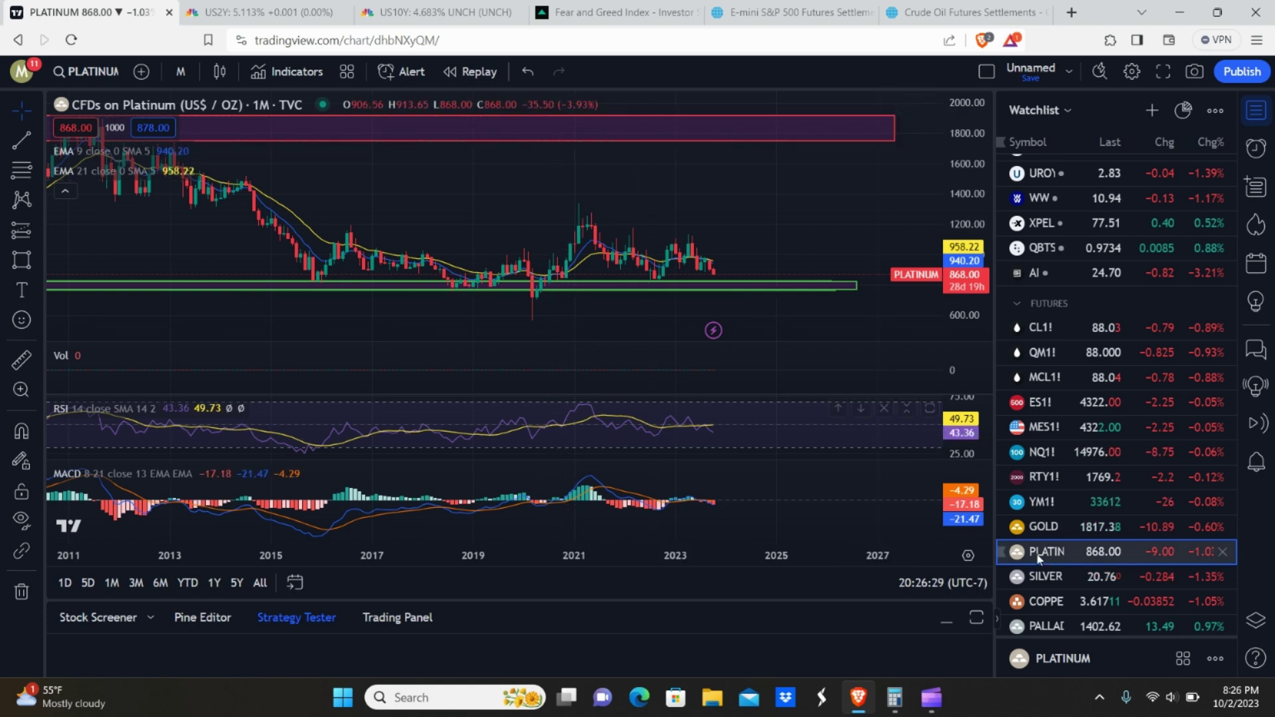
click(1054, 578)
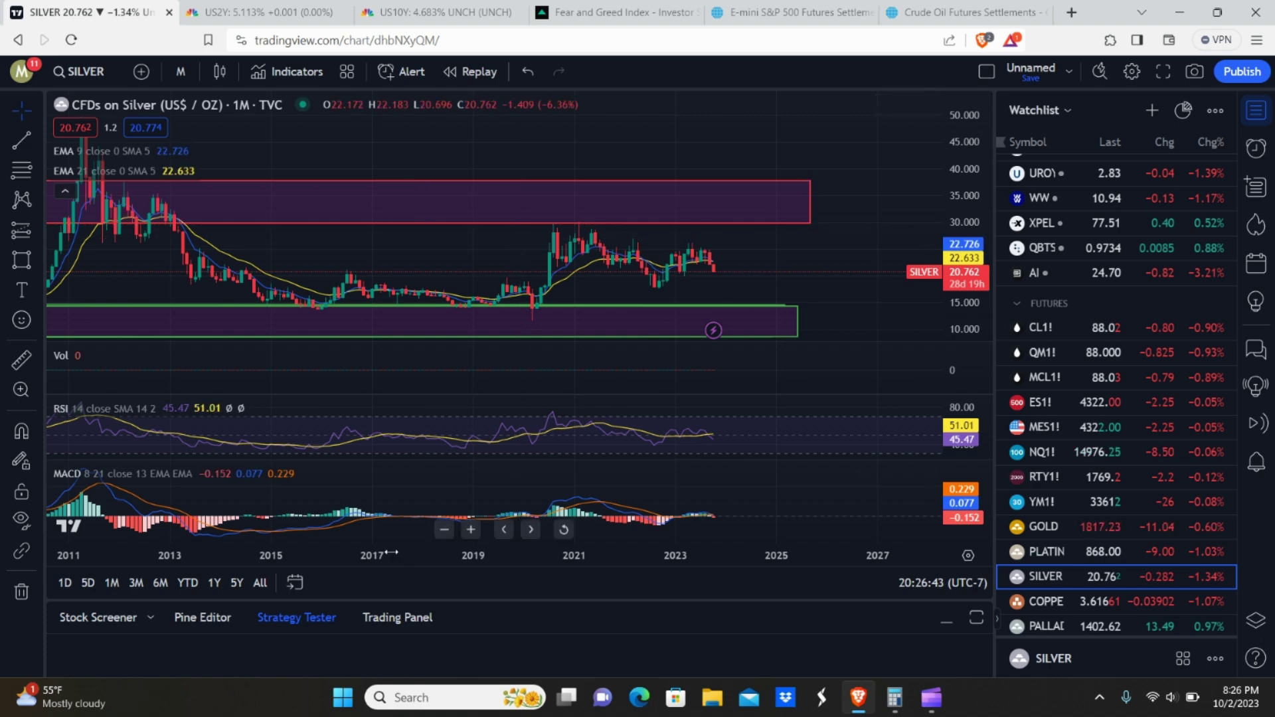
click(444, 530)
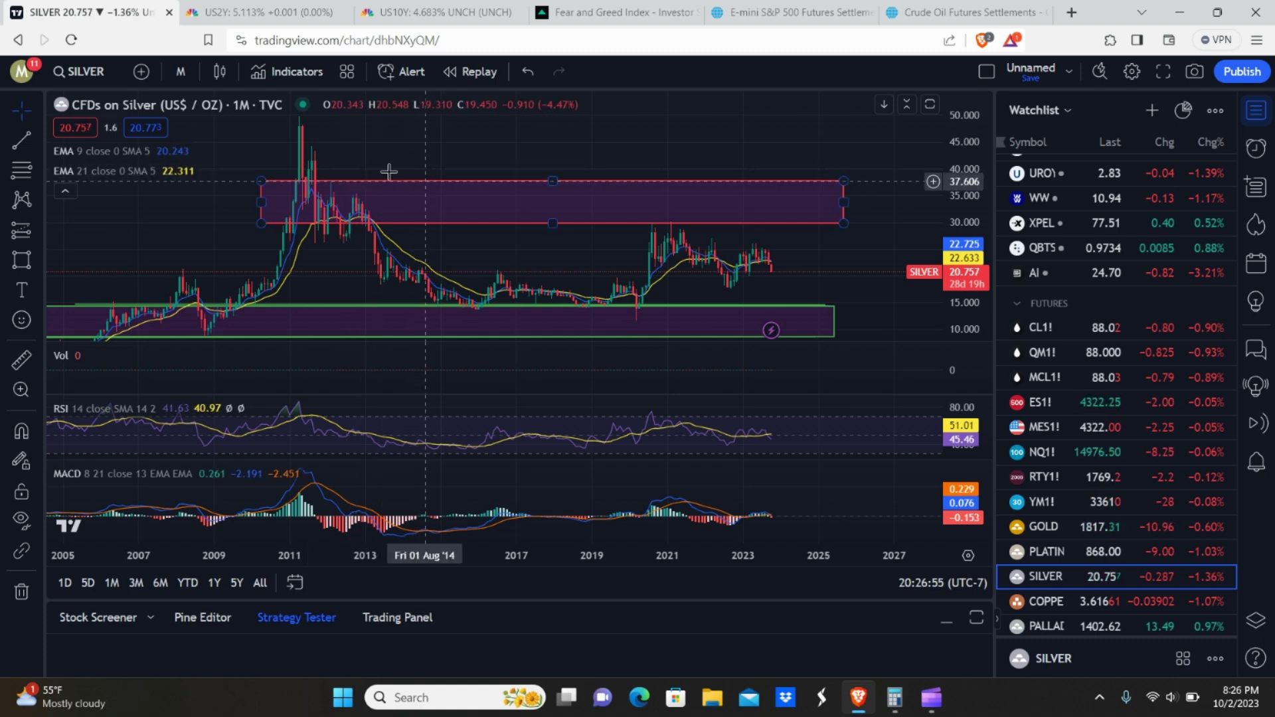
click(1044, 626)
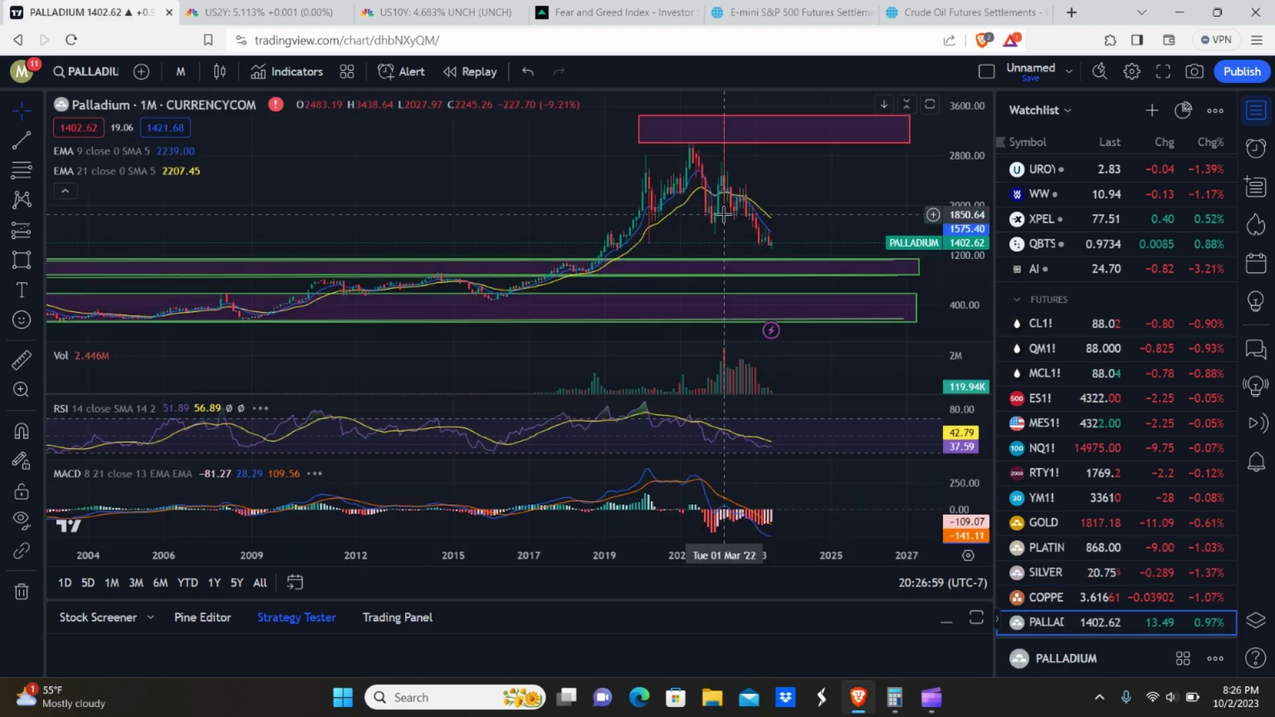
scroll(469, 208, right, 3)
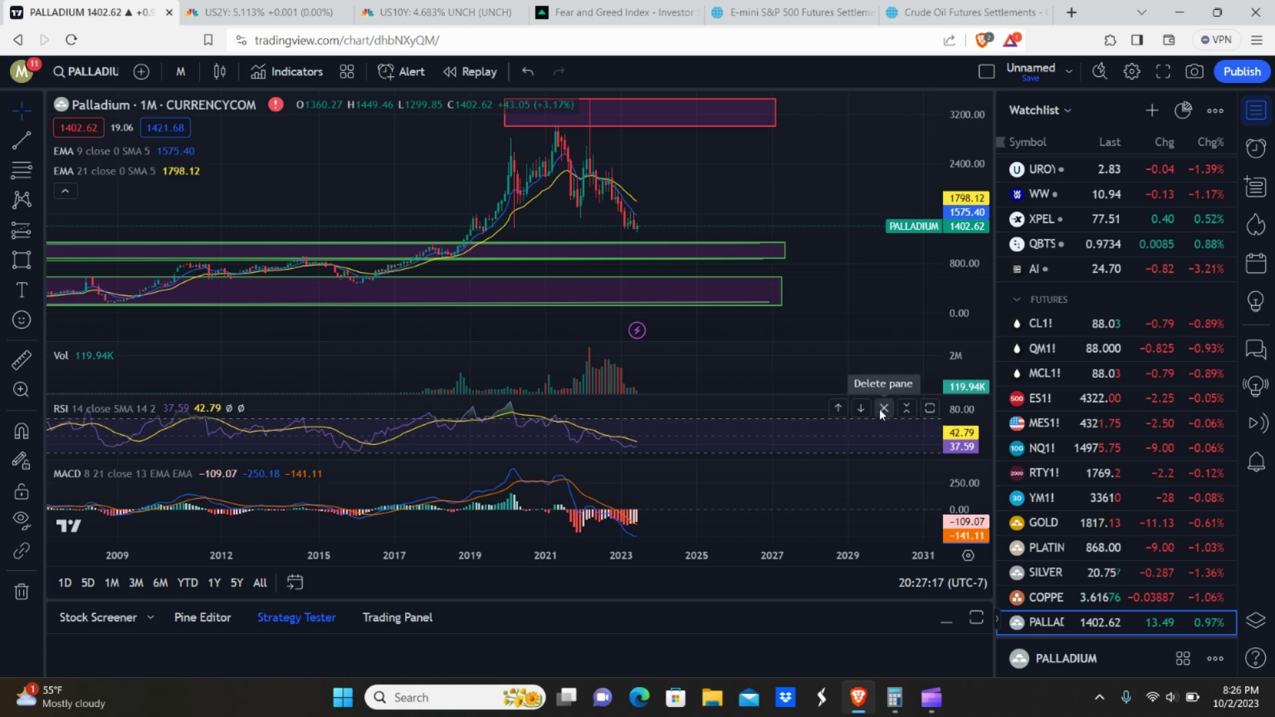
Step: Switch to CNN's Fear and Greed Index page, check the gauge and its past readings, and return to TradingView
click(601, 12)
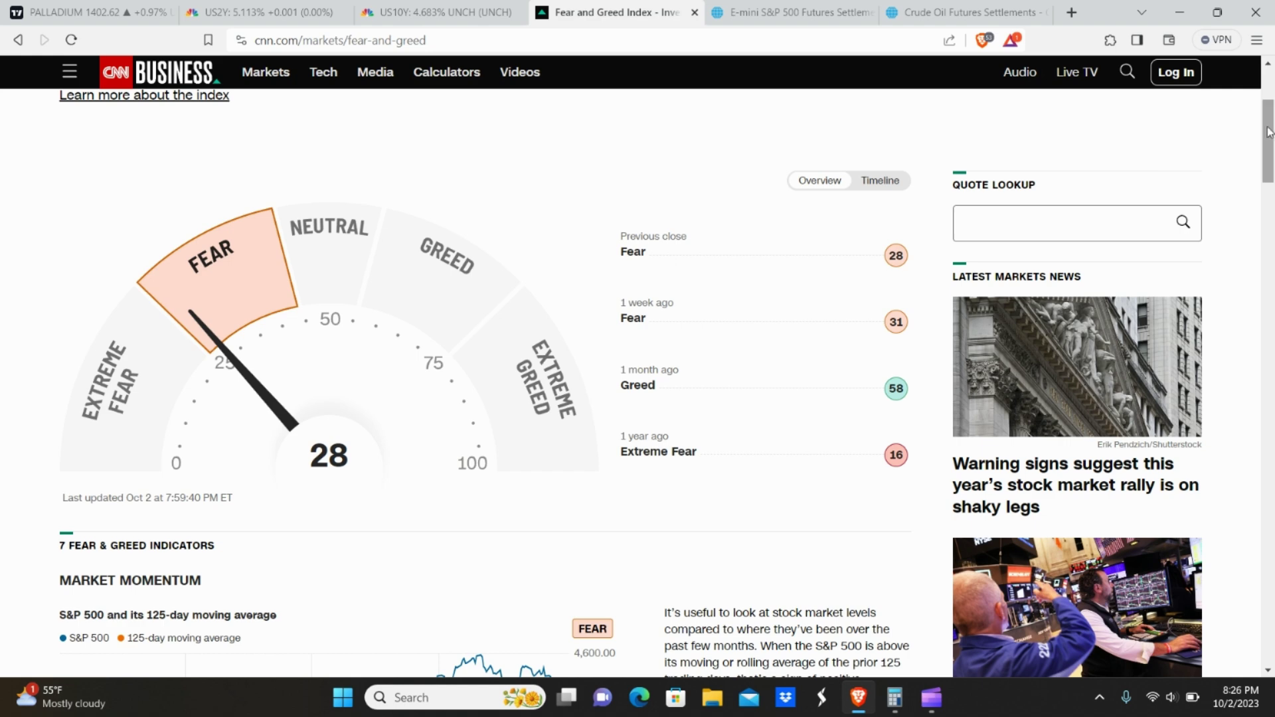
drag(1262, 126, 1262, 134)
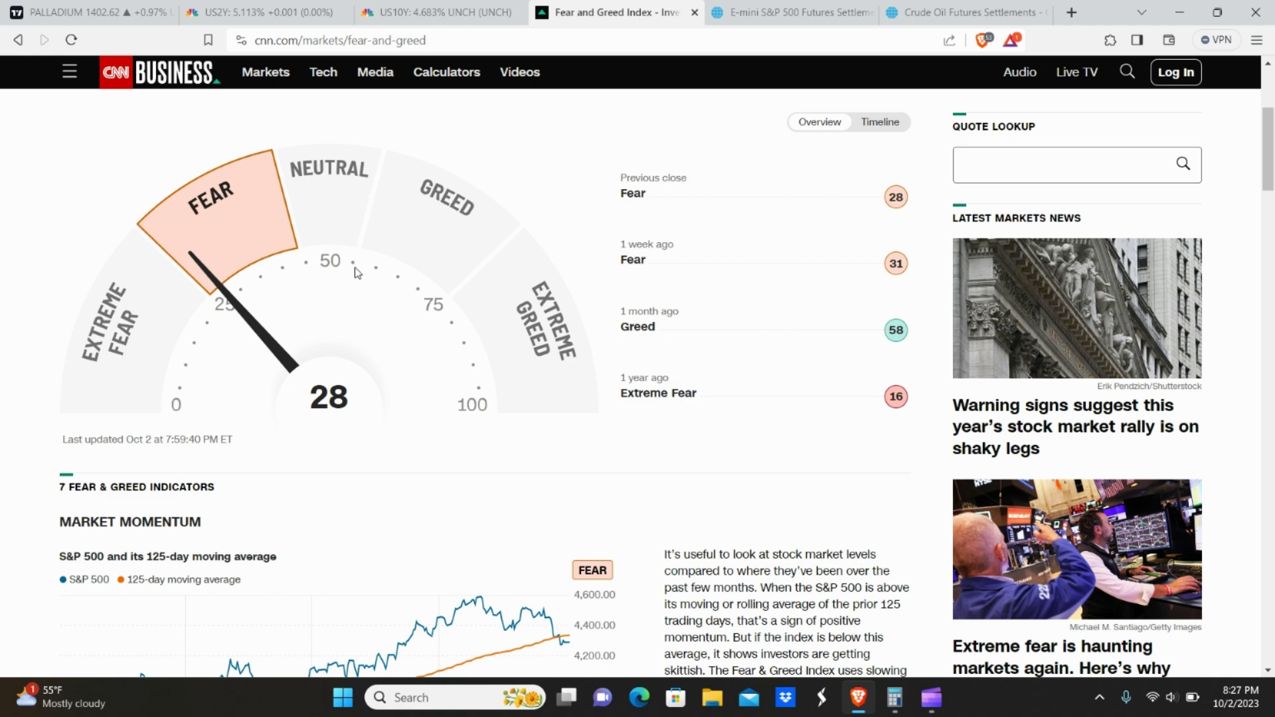
click(75, 8)
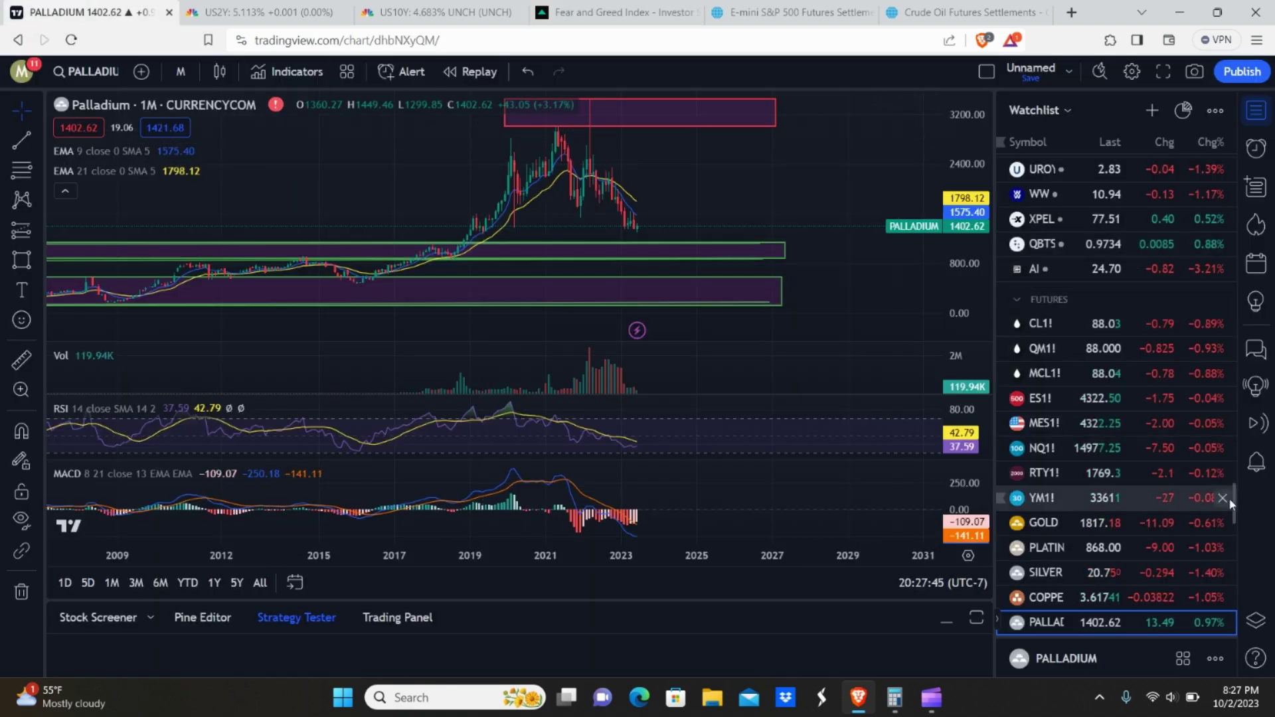
Step: Open the BTCUSD chart from the watchlist's crypto section and set its interval to 1 week
drag(1233, 503, 1229, 599)
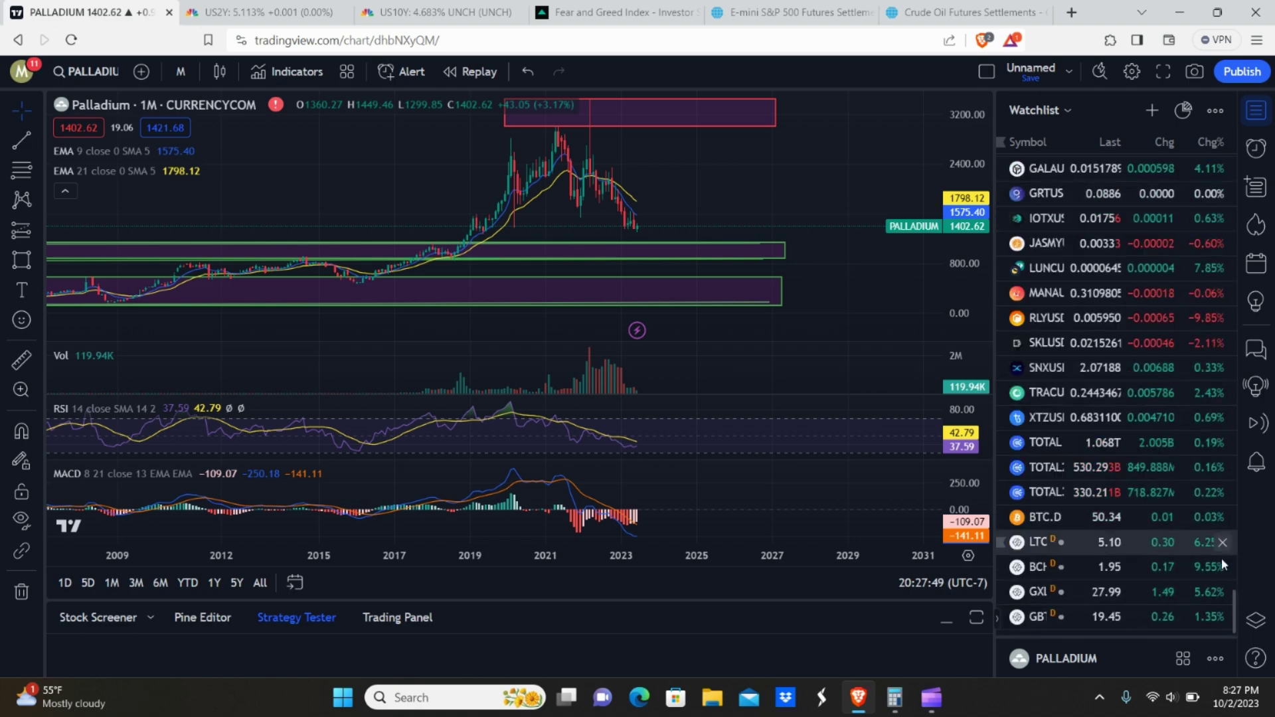
drag(1234, 600, 1248, 565)
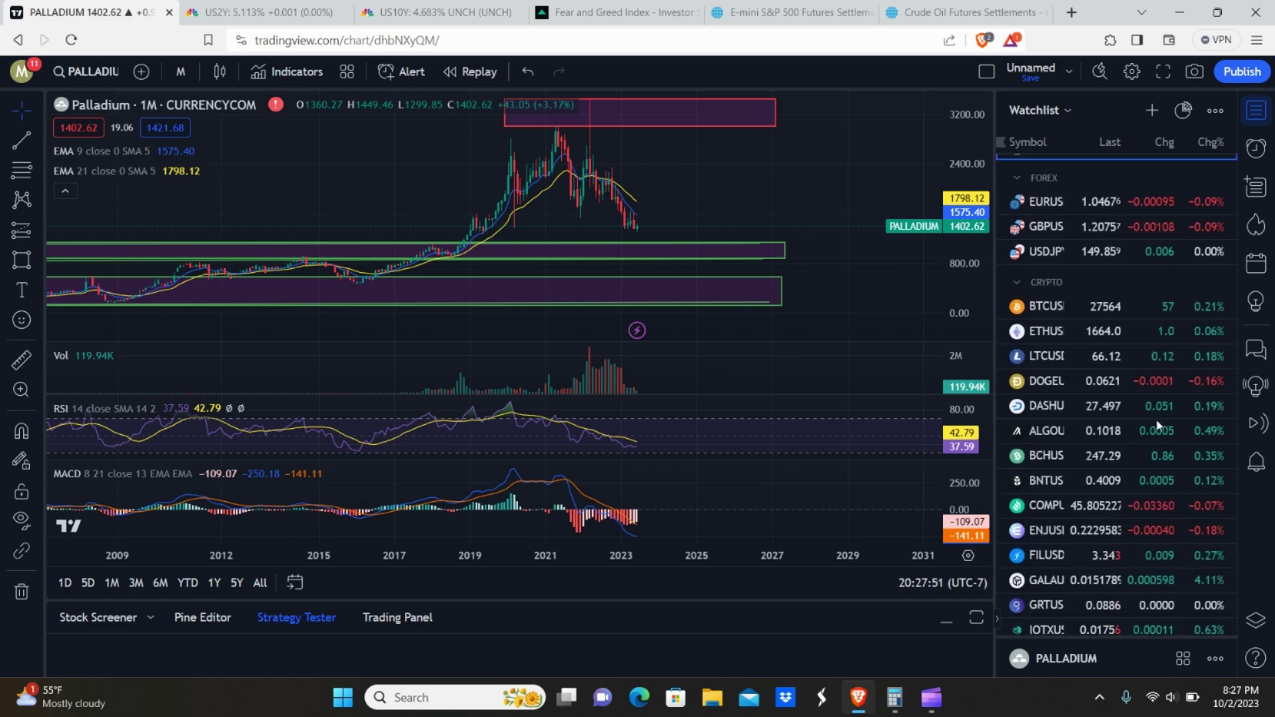
click(1092, 306)
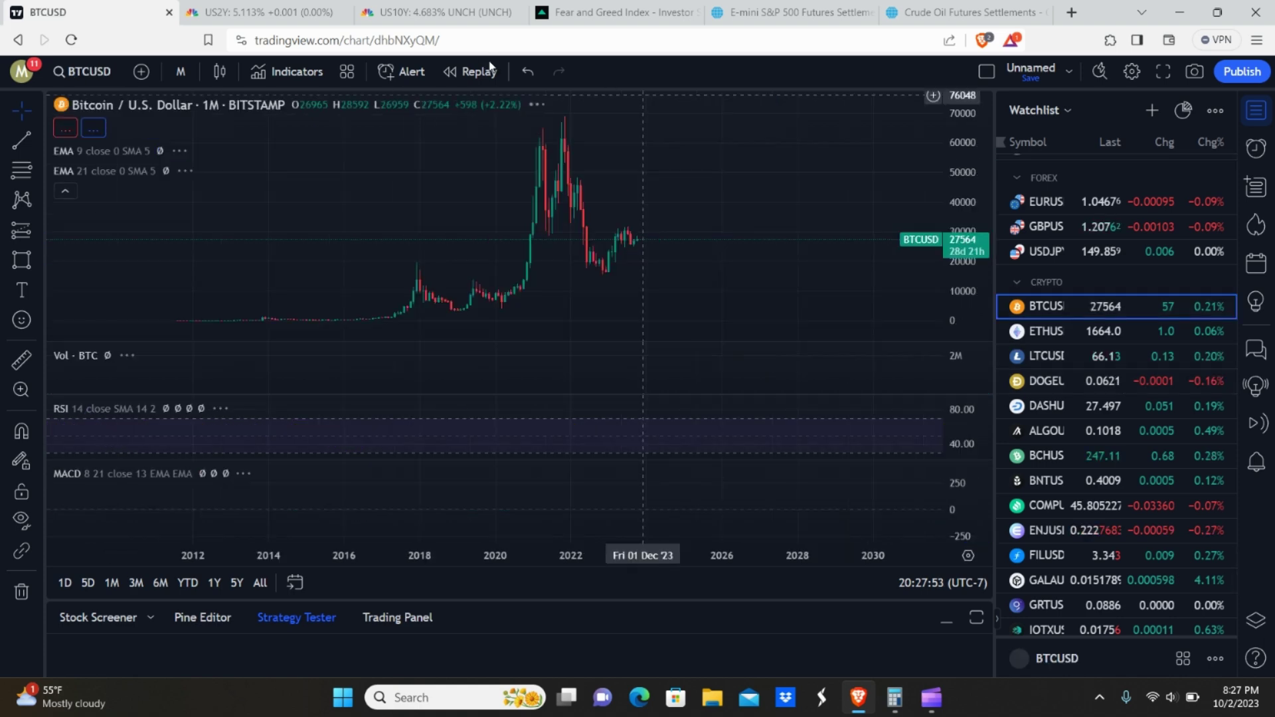
click(181, 73)
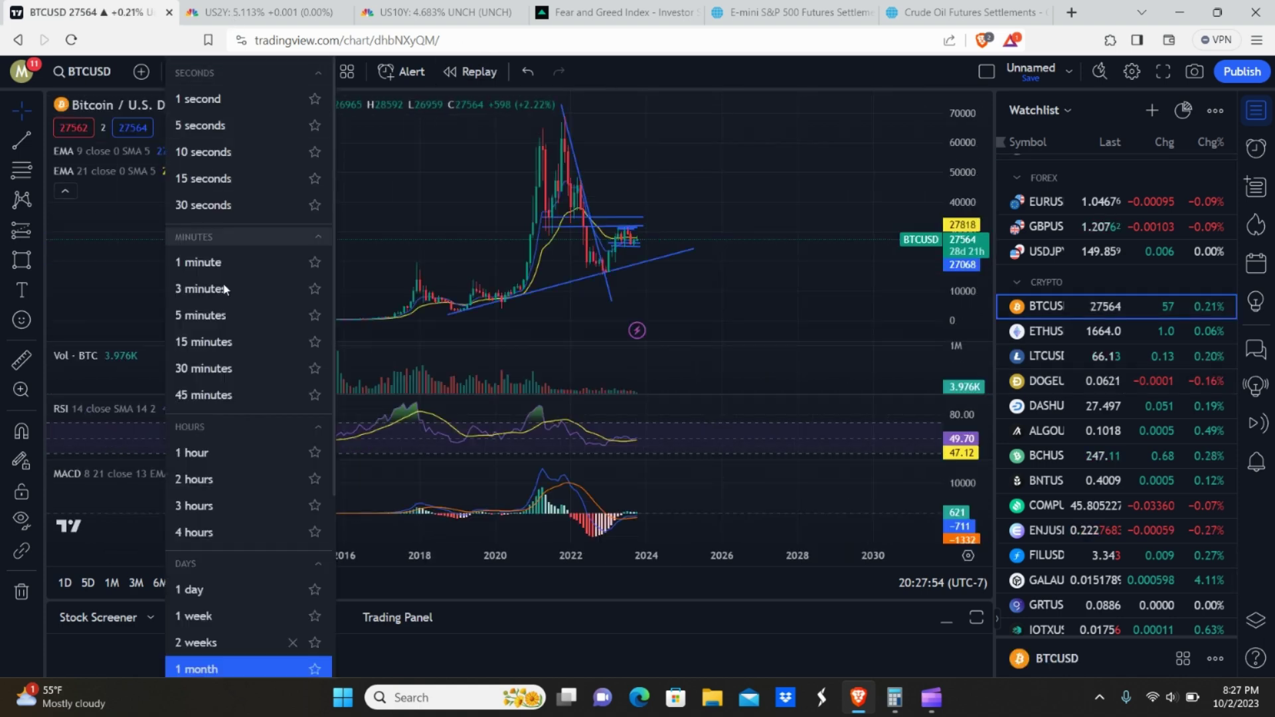
click(214, 616)
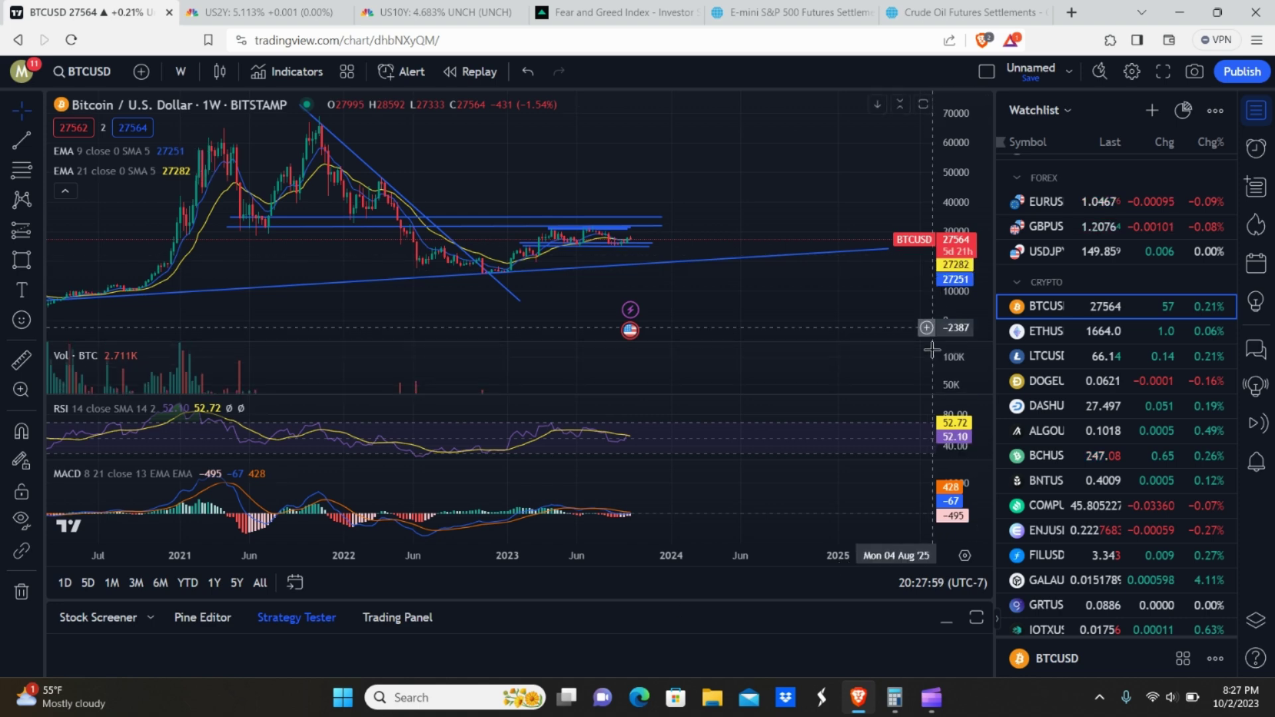
Step: Examine Bitcoin's recent weekly candles against the drawn horizontal levels and the rising trendline
drag(963, 299, 957, 189)
drag(727, 160, 802, 139)
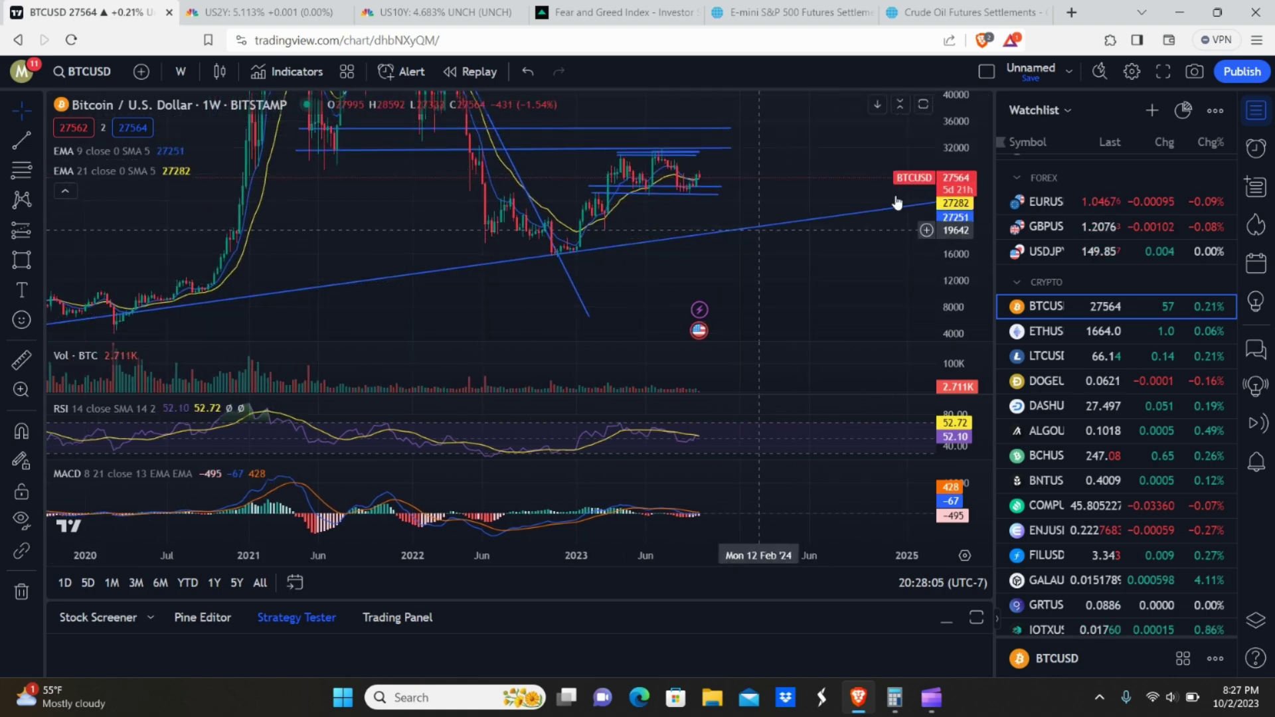
mouse_move(943, 230)
mouse_down()
mouse_move(941, 261)
mouse_move(940, 226)
mouse_up()
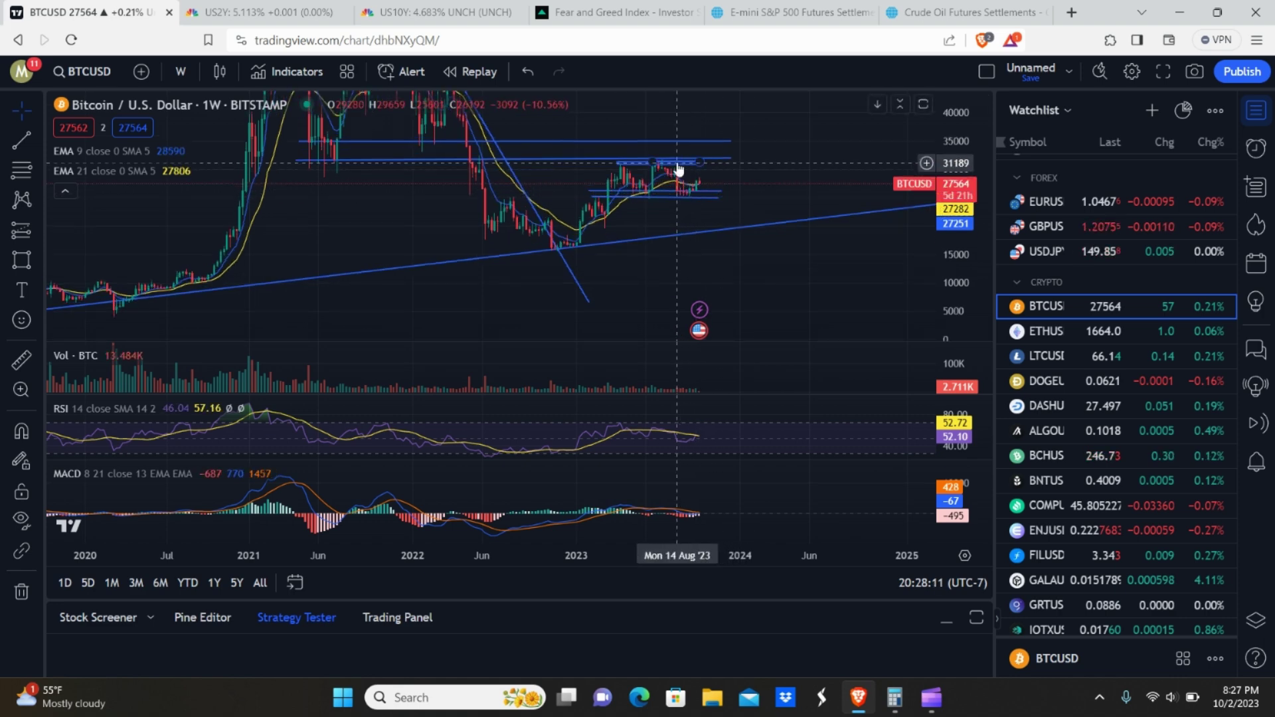
drag(968, 211, 982, 116)
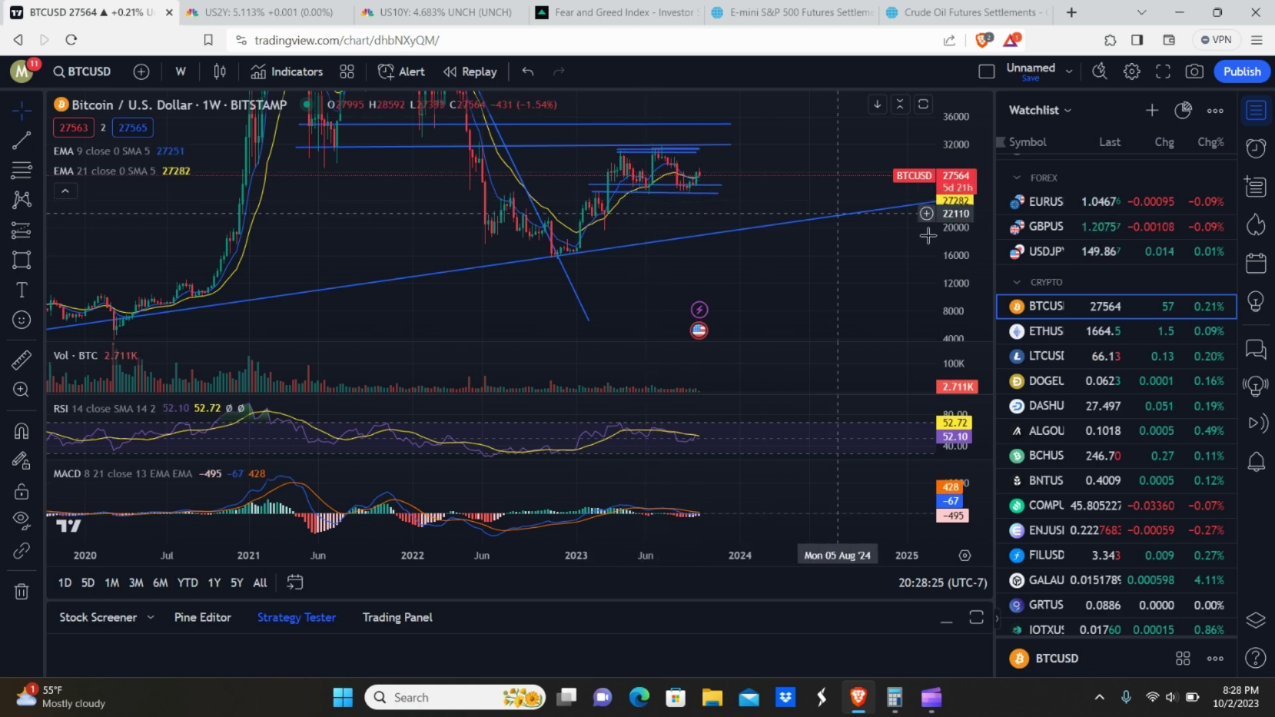
scroll(646, 541, up, 3)
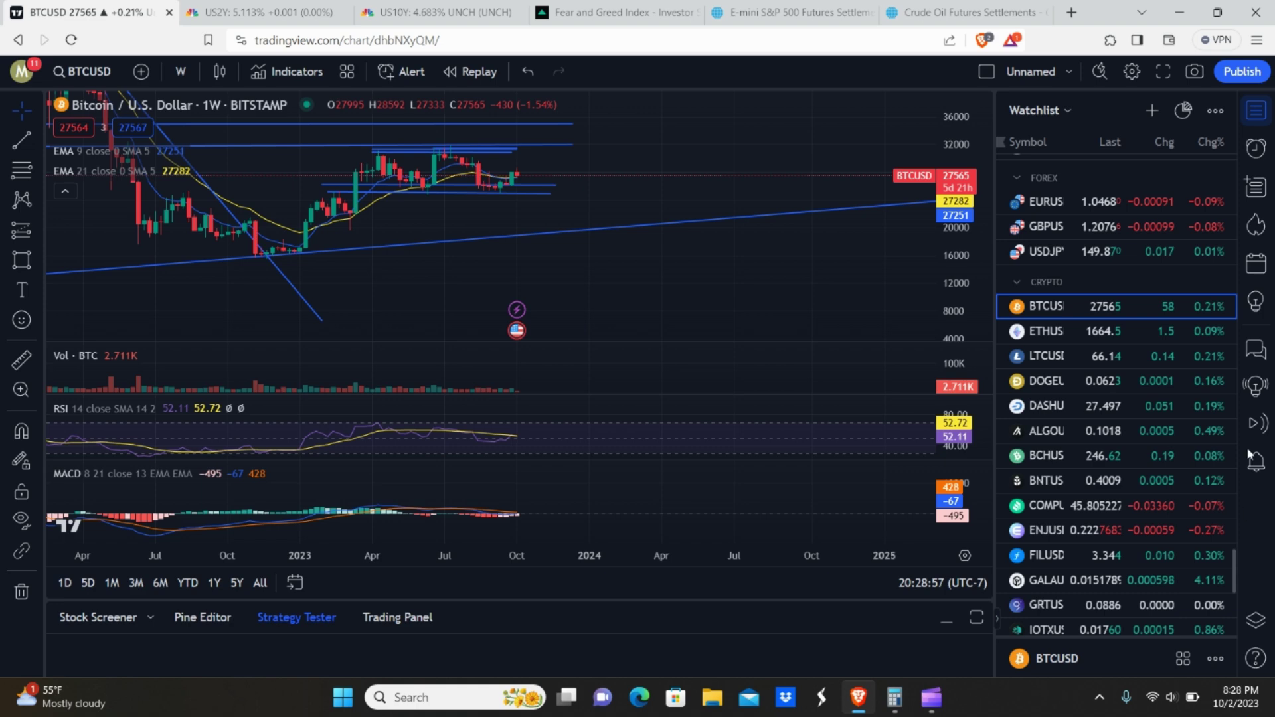
Step: View the weekly US Dollar Index (DXY) and Volatility S&P 500 Index (VIX) charts in turn, including their older price history
click(1237, 382)
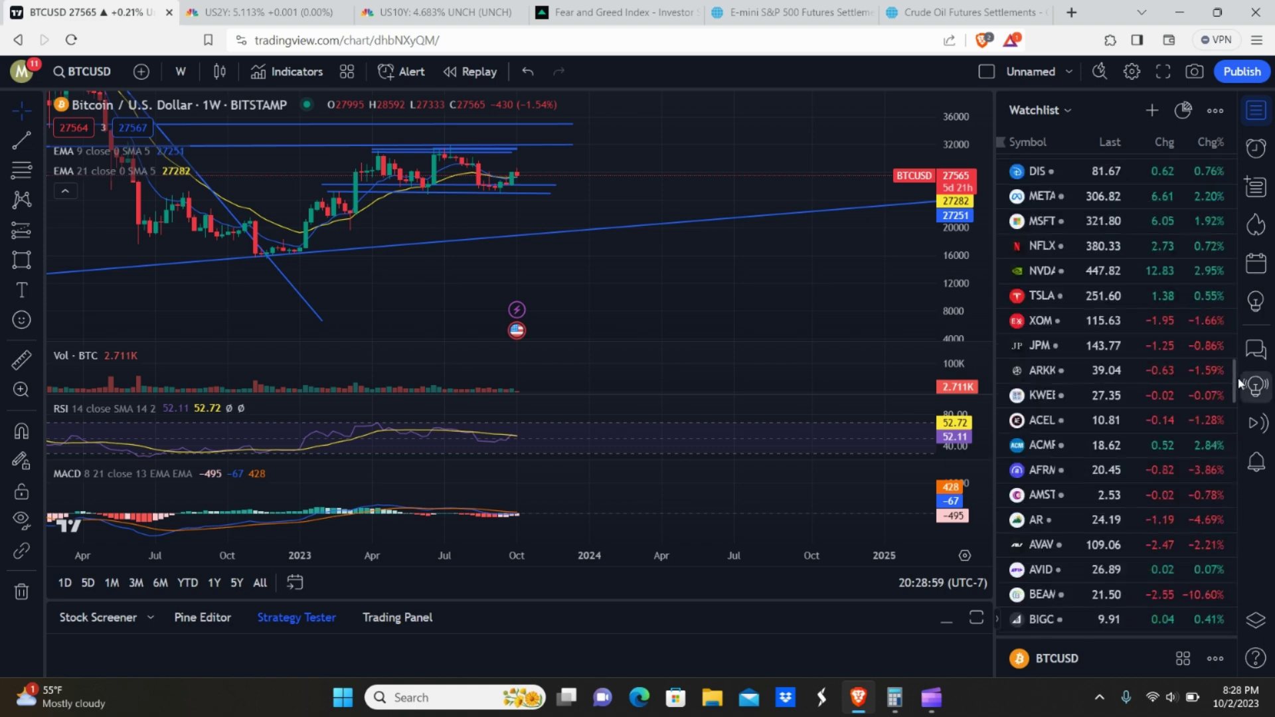
drag(1238, 378, 1232, 170)
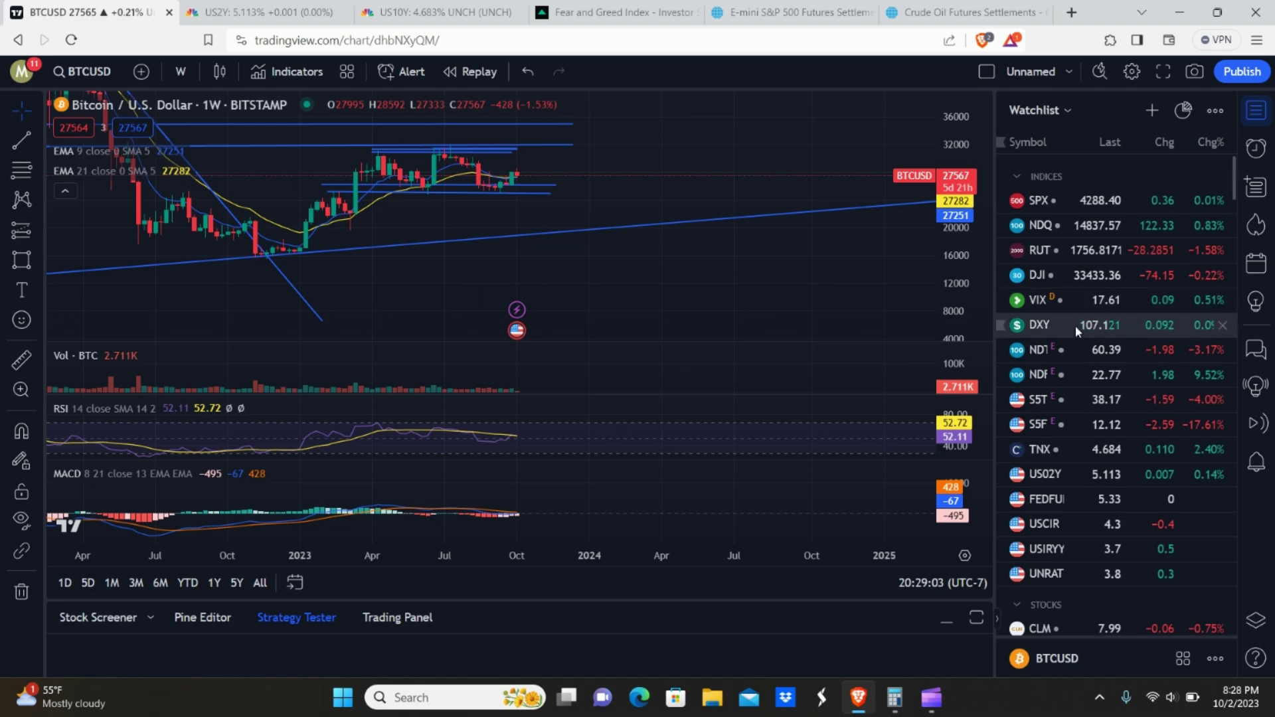
click(1053, 325)
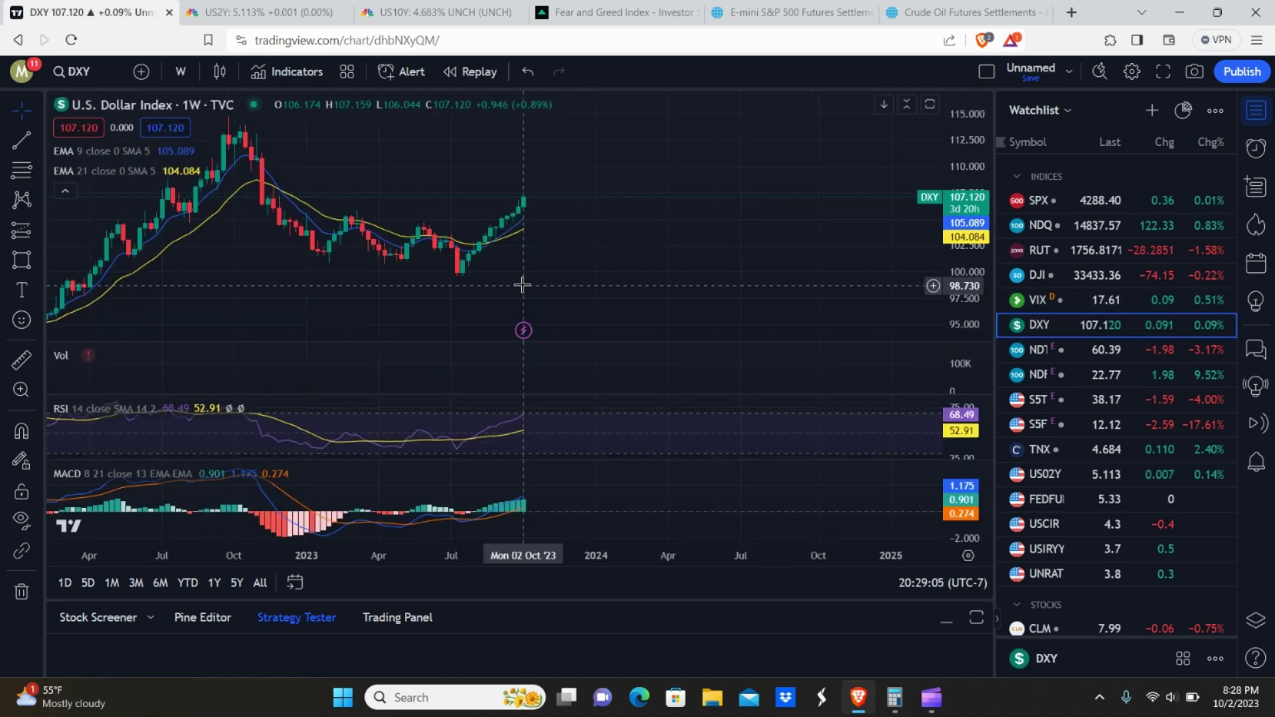
drag(443, 304, 548, 273)
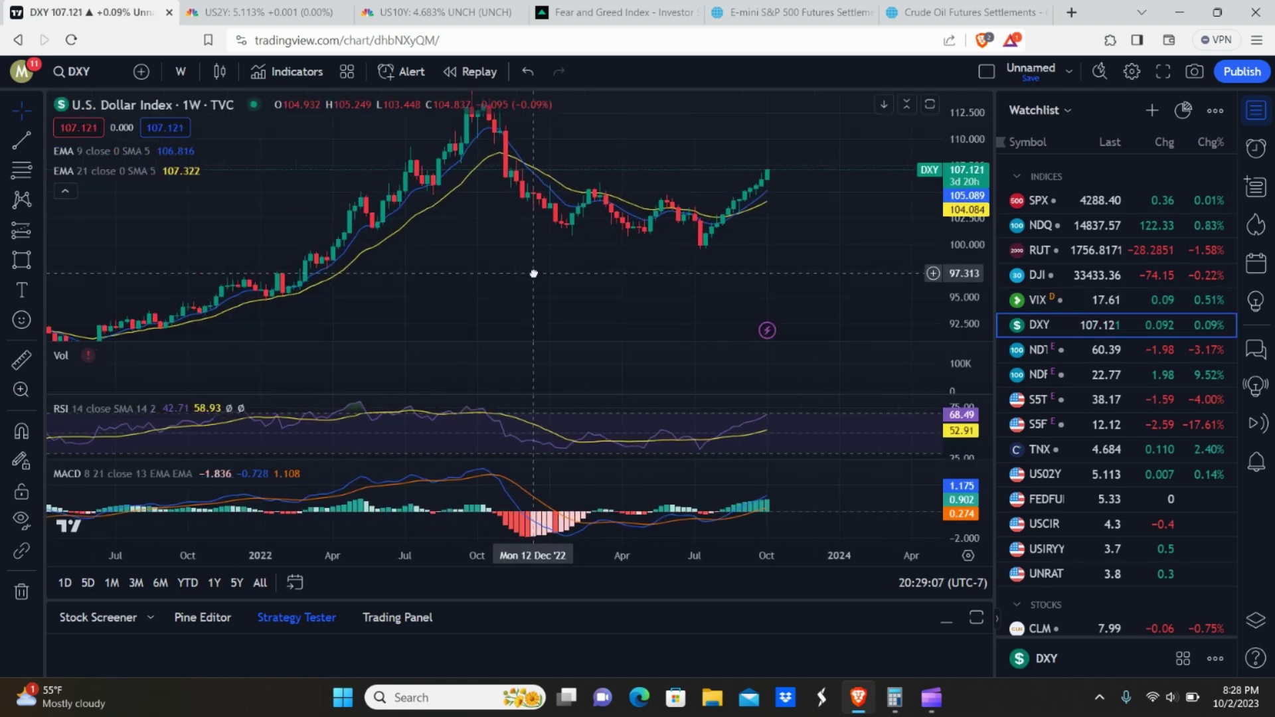
drag(968, 176, 964, 319)
drag(461, 290, 379, 316)
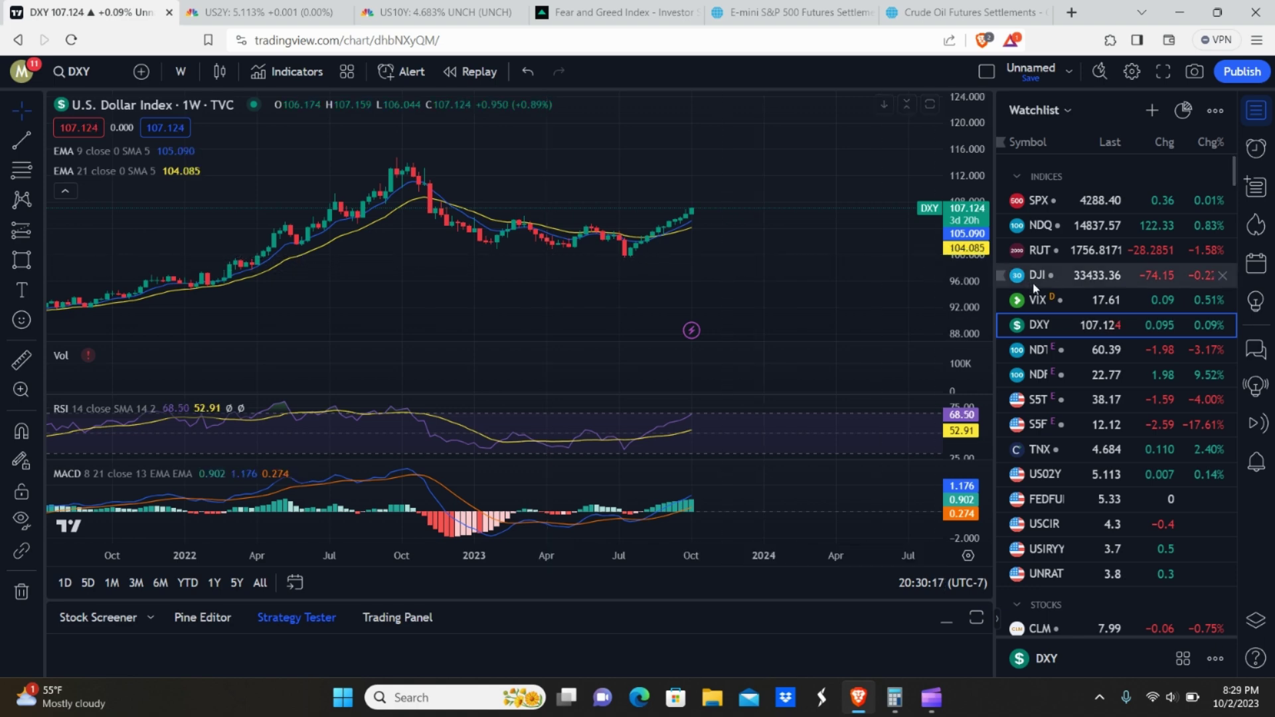
click(1056, 298)
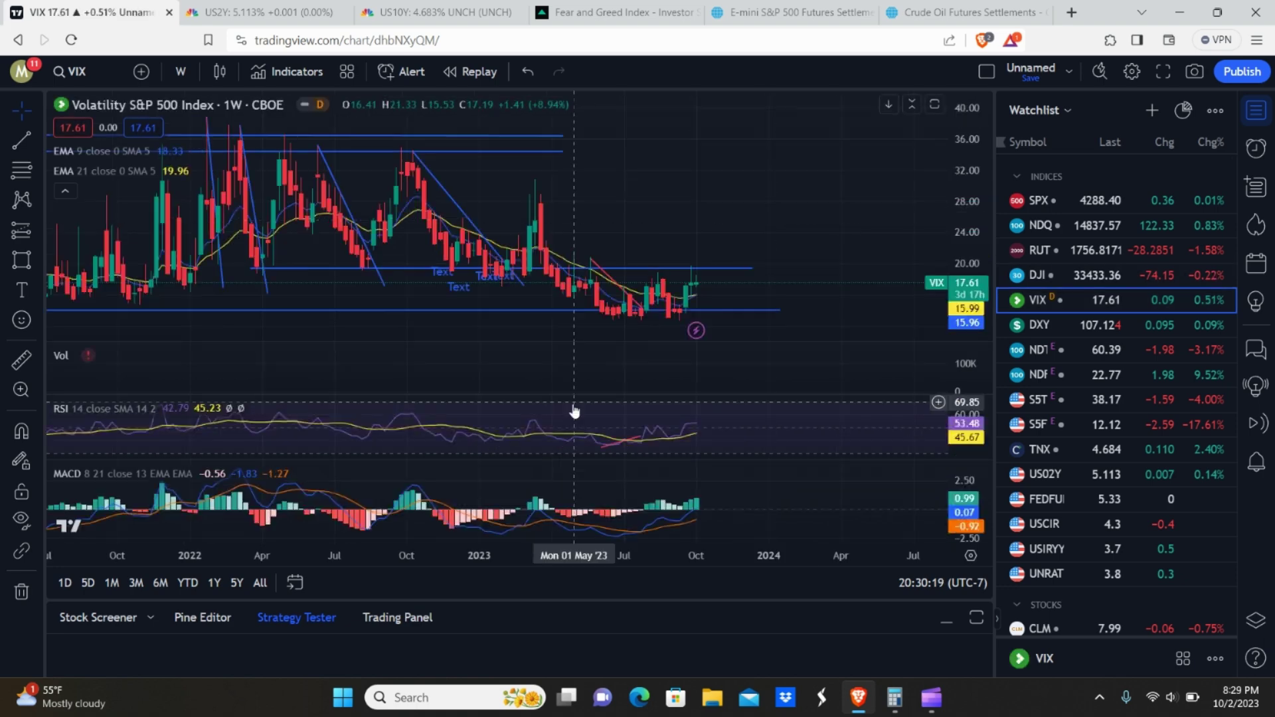
scroll(458, 557, down, 5)
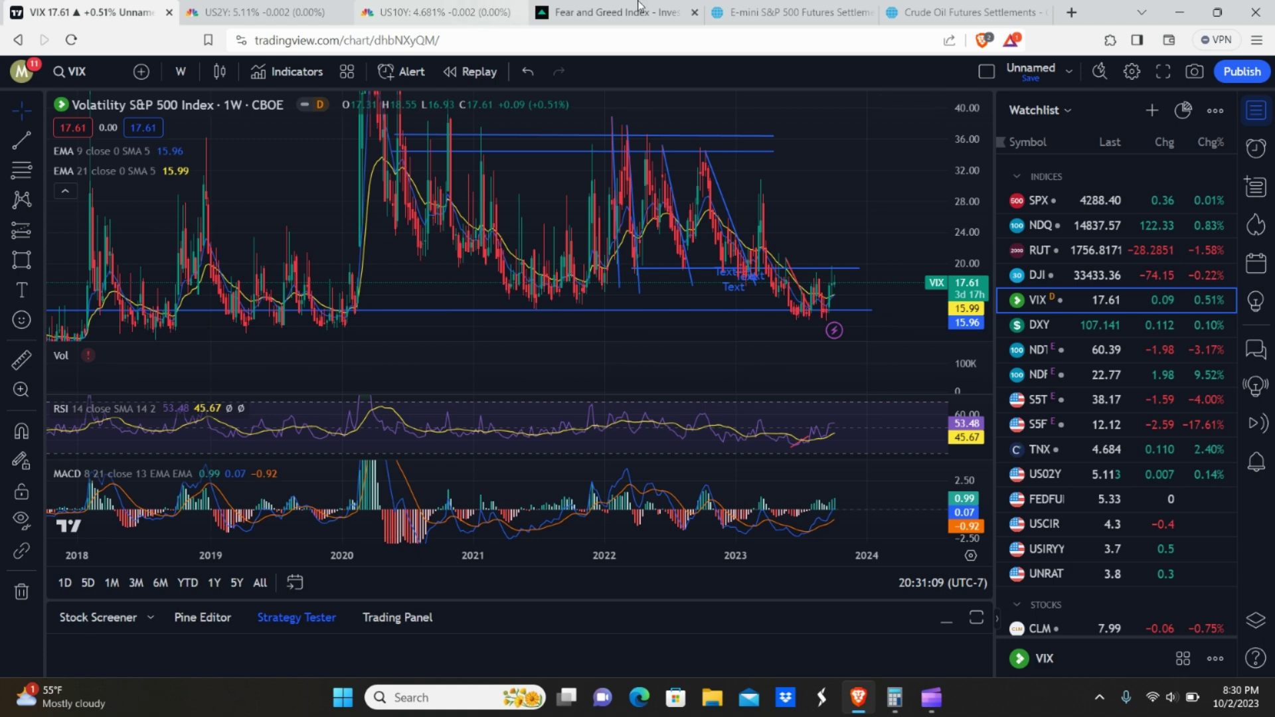
Step: Switch to the CME settlements pages for crude oil and E-mini S&P 500 futures and look through the E-mini table by contract month
click(789, 10)
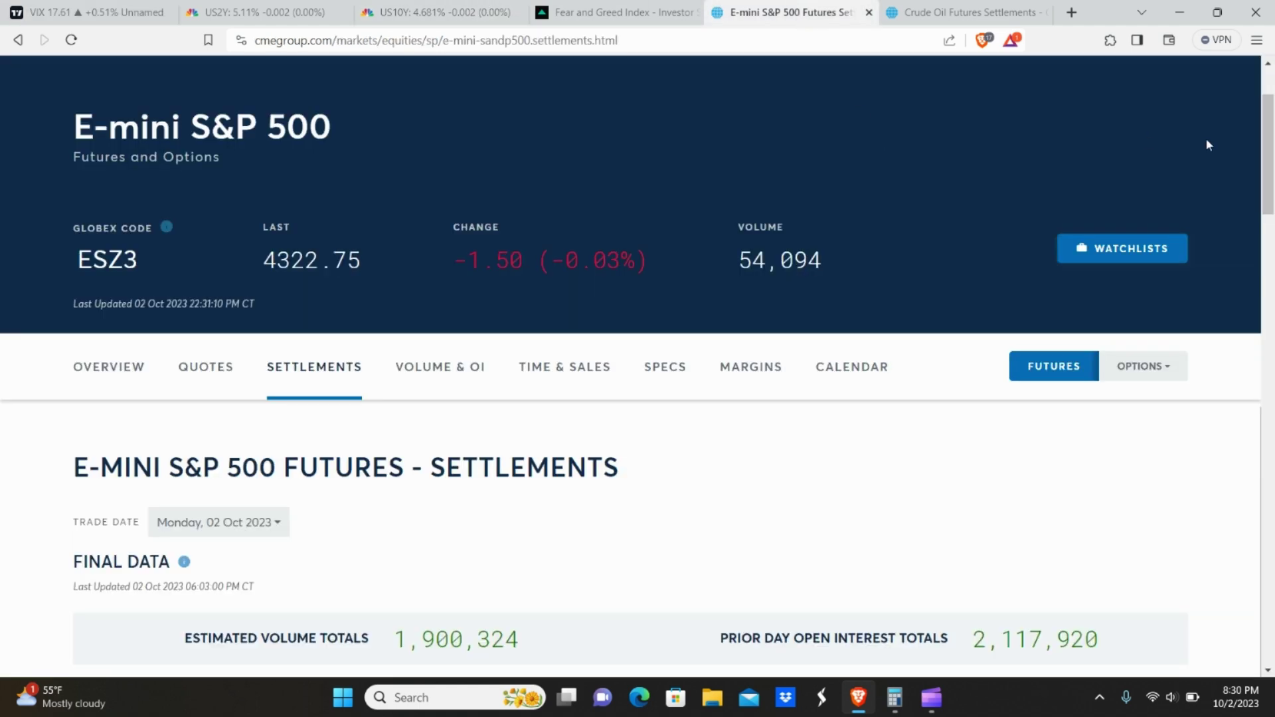
click(976, 9)
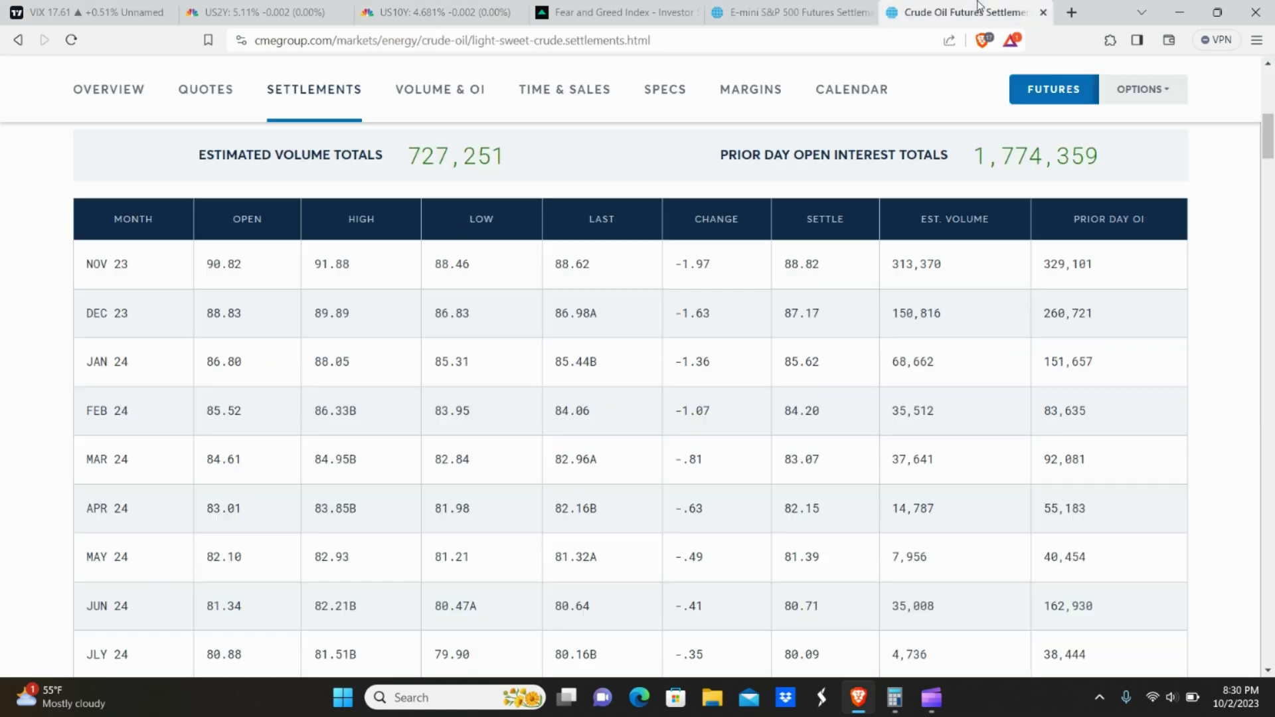
click(769, 9)
drag(1264, 176, 1272, 301)
scroll(1272, 301, up, 2)
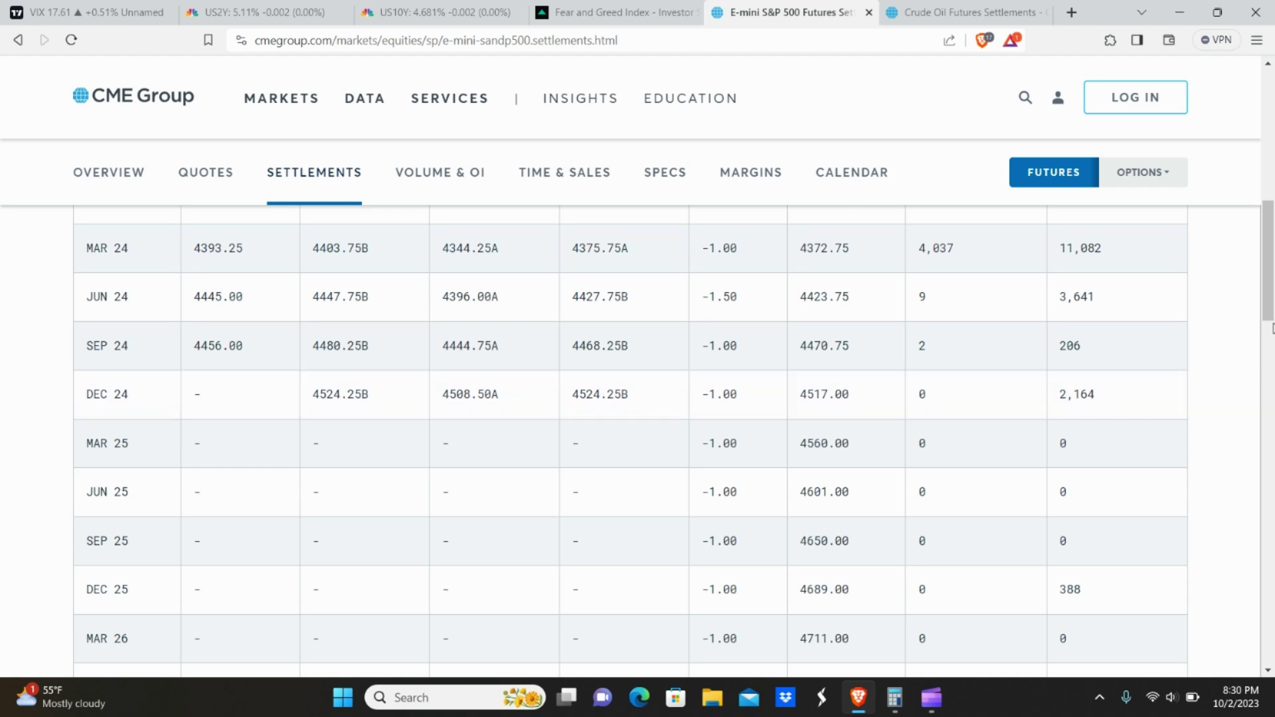
Step: Compare the E-mini S&P 500 futures settlement prices from the December 2023 contract through the 2025 to 2027 contract months
scroll(830, 430, up, 2)
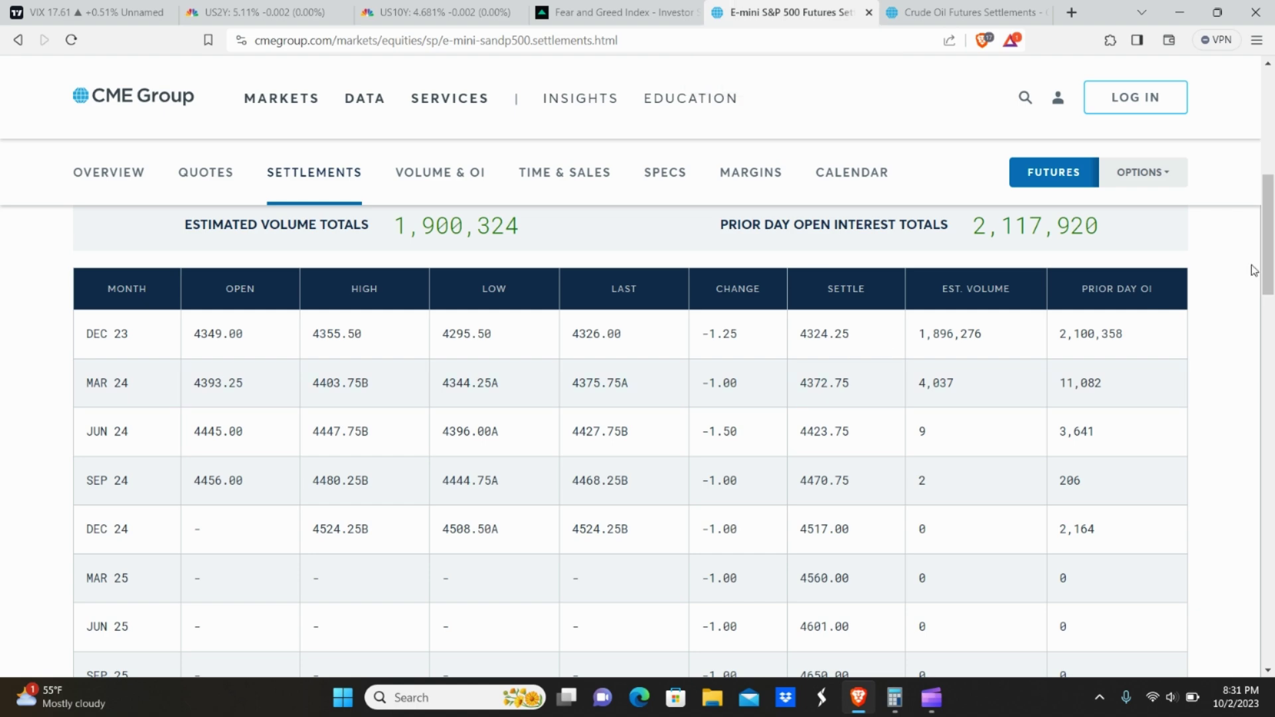
scroll(997, 286, down, 2)
scroll(863, 292, up, 1)
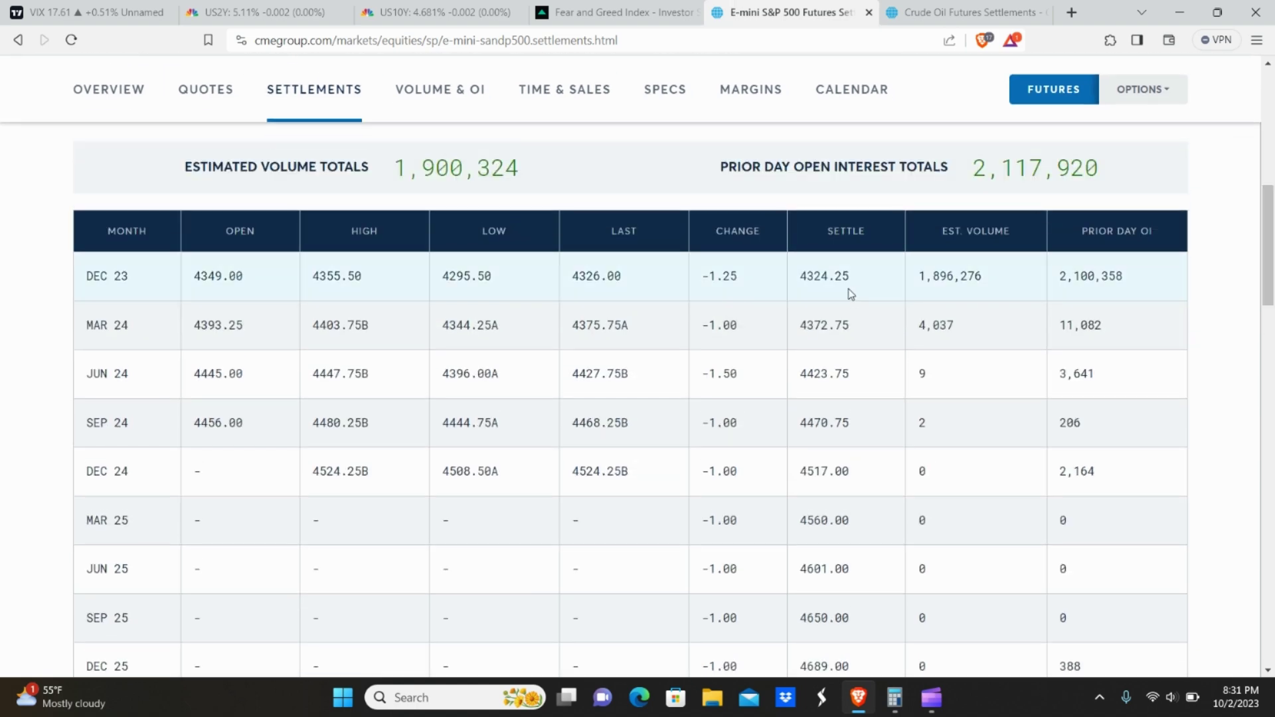
drag(1270, 221, 1270, 279)
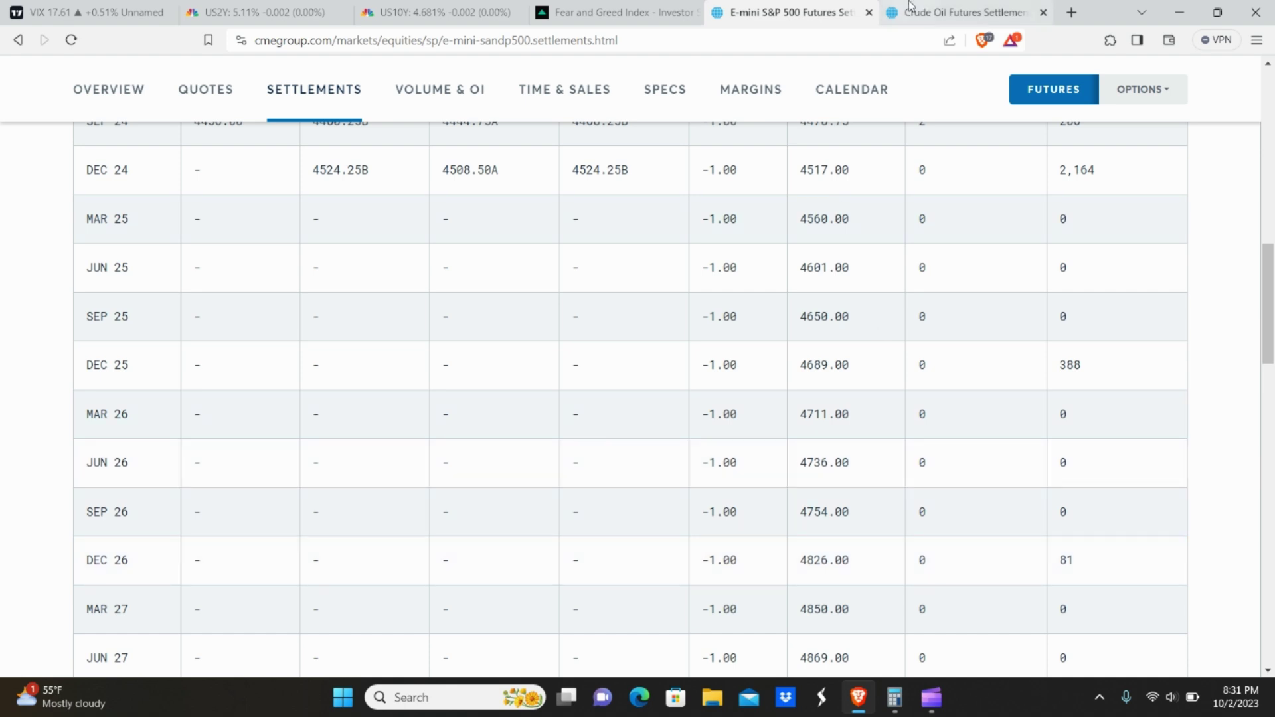
drag(1272, 306, 1272, 261)
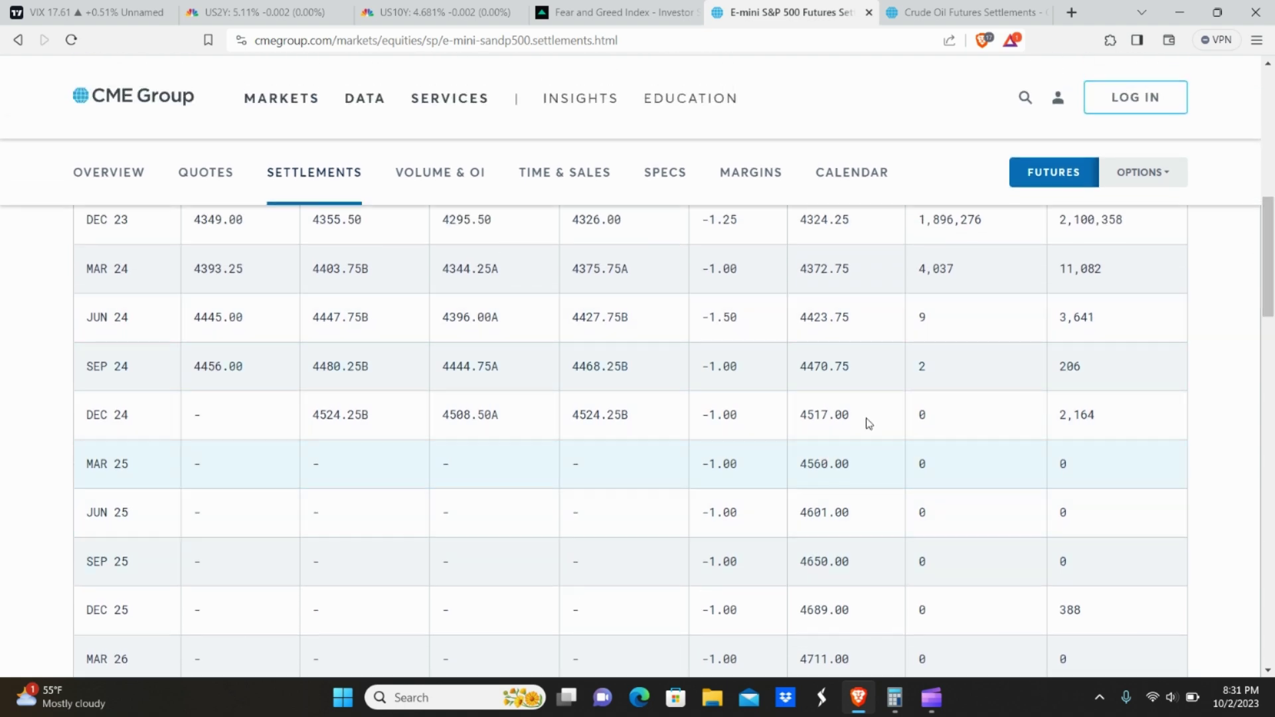
Step: Switch to the Crude Oil Futures settlements page and examine the settle prices from November 2023 through the 2029 contract months
click(954, 8)
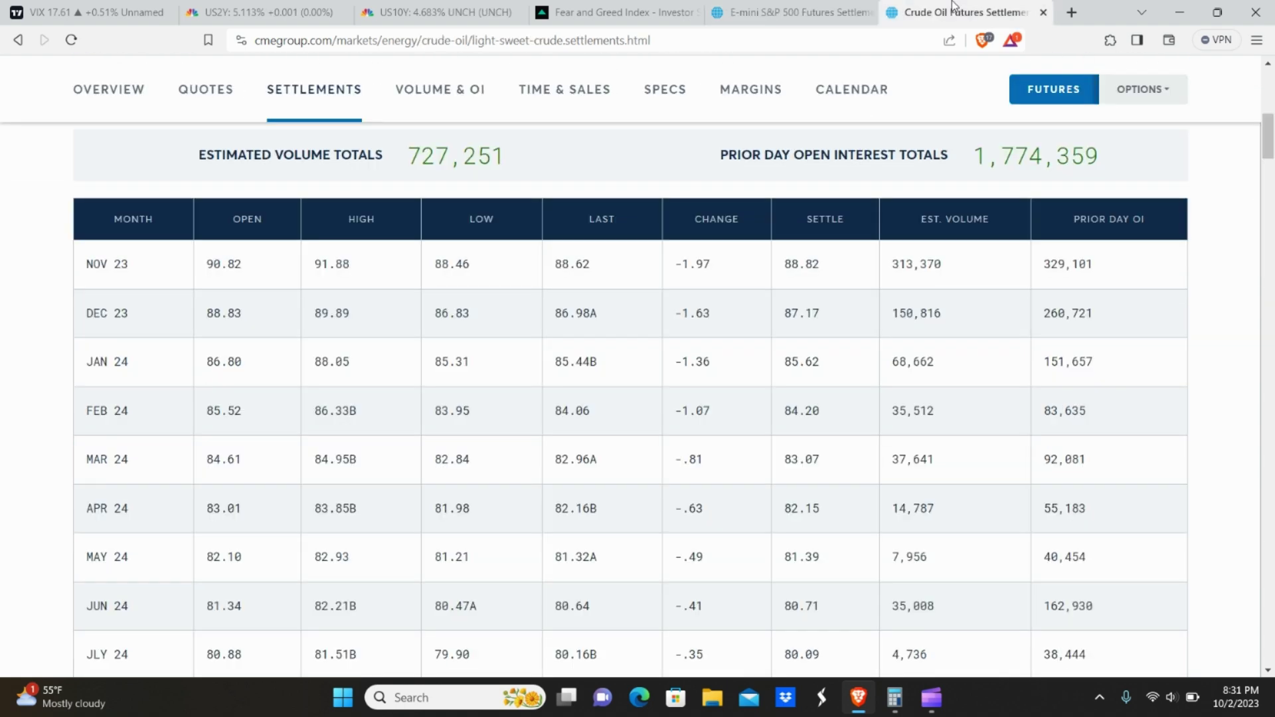
drag(1271, 132, 1272, 137)
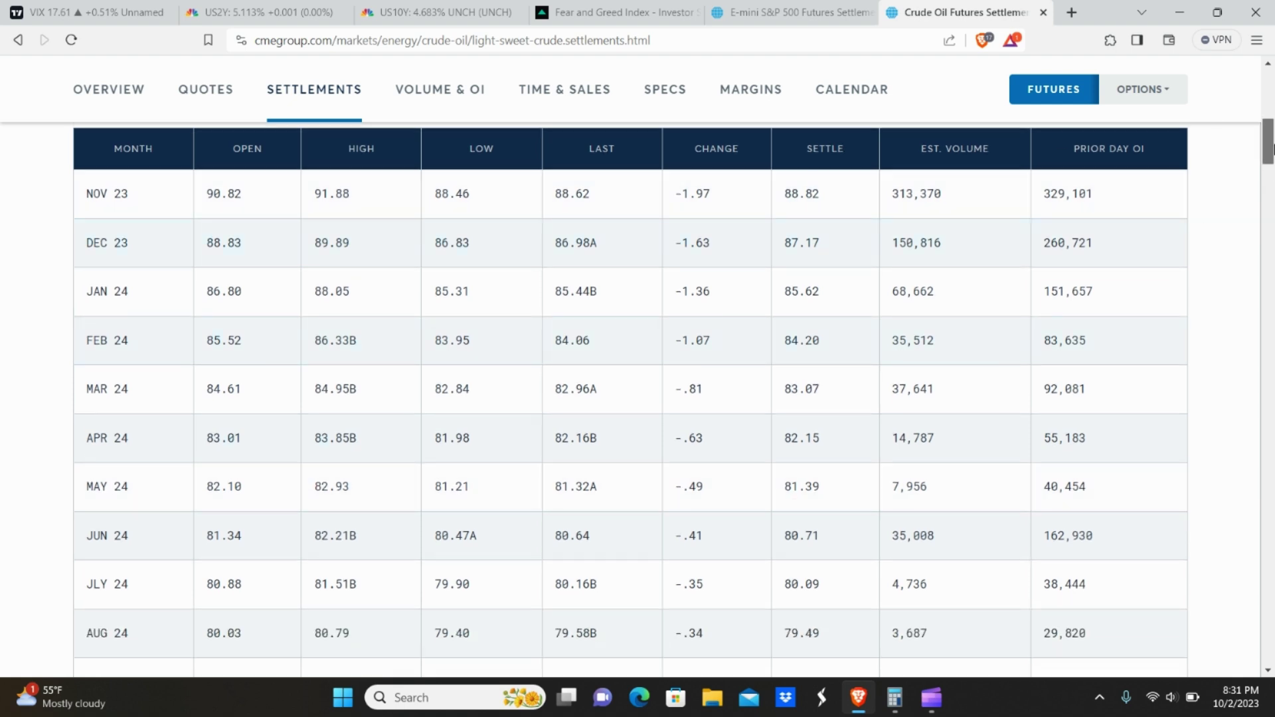
scroll(1273, 174, down, 5)
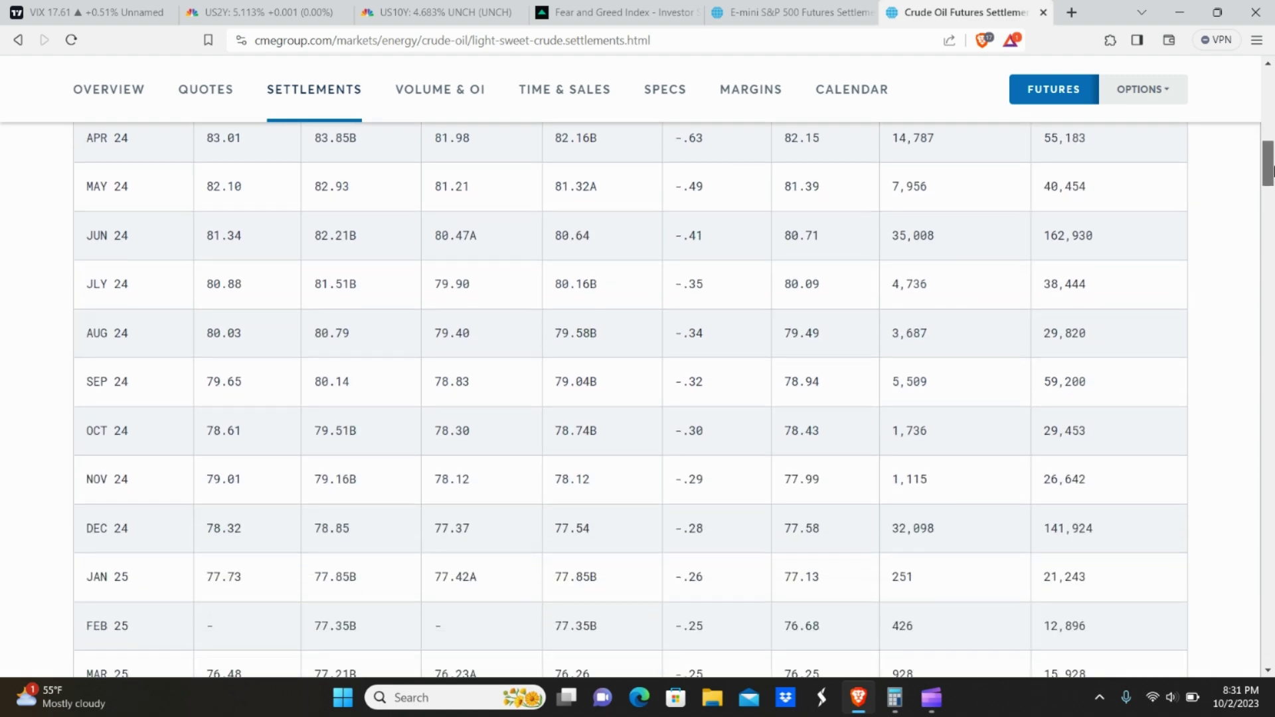
drag(1273, 174, 1273, 142)
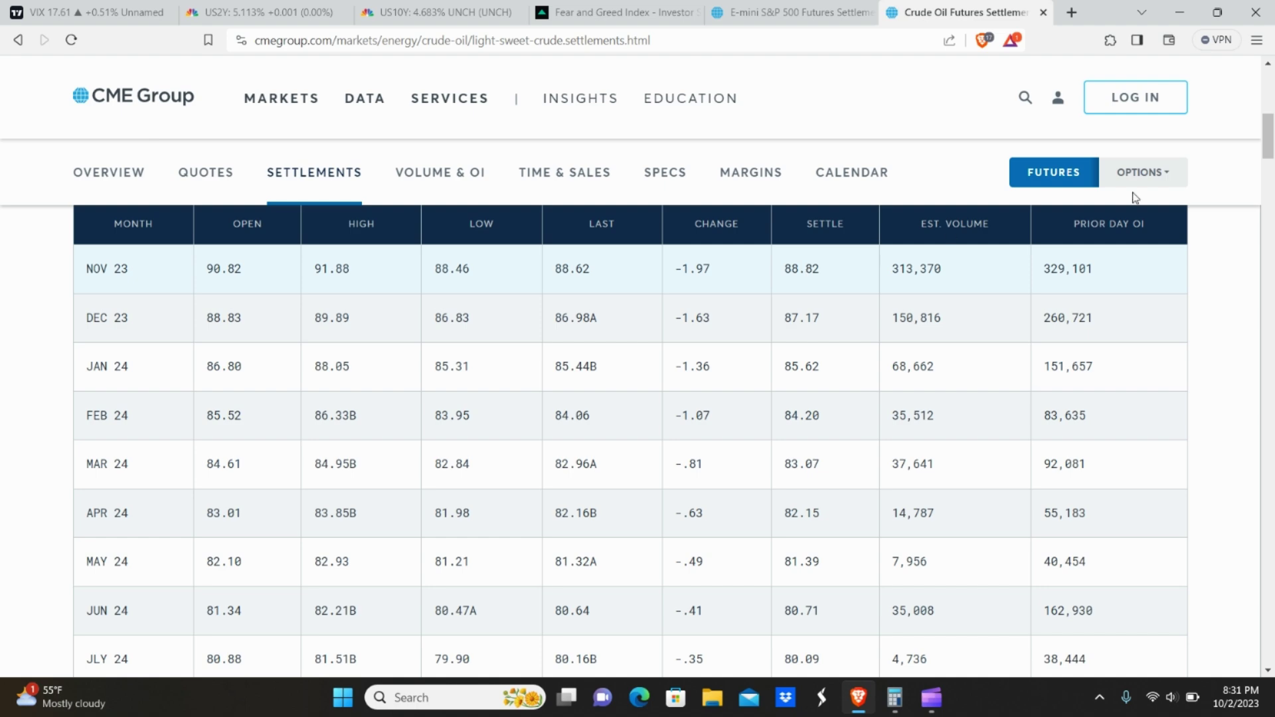
drag(1272, 140, 1271, 166)
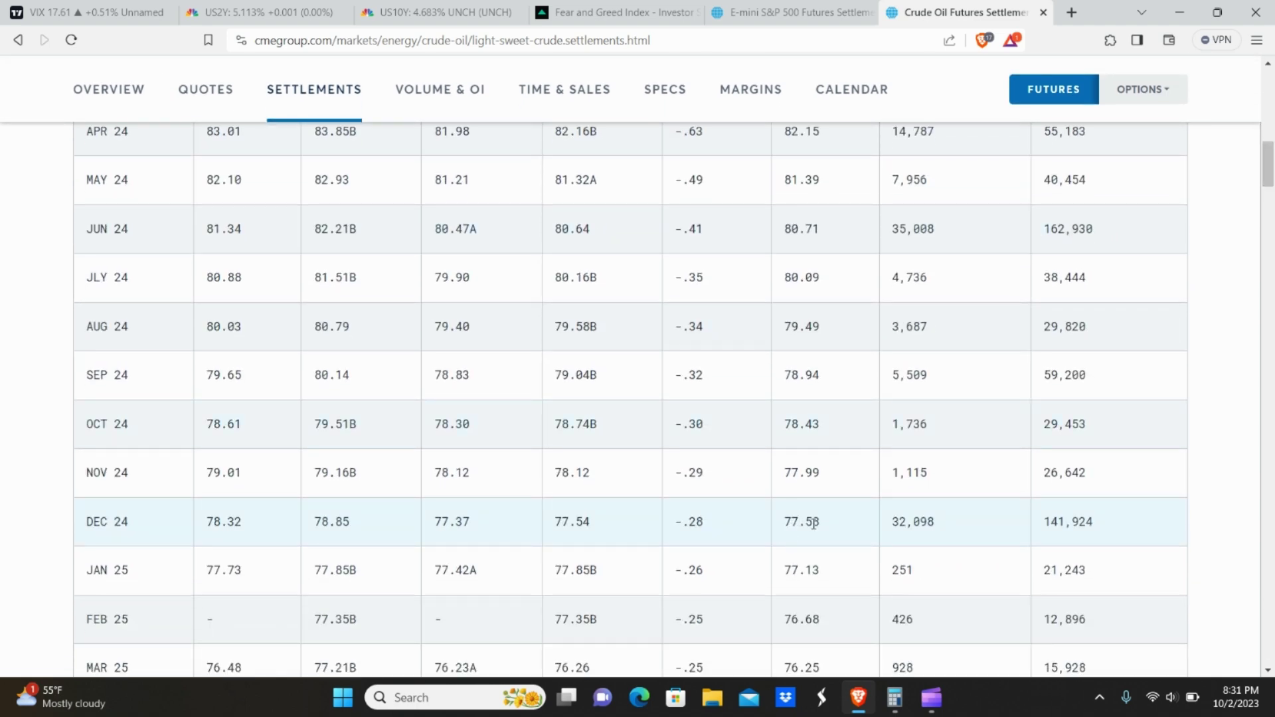
drag(1268, 170, 1246, 365)
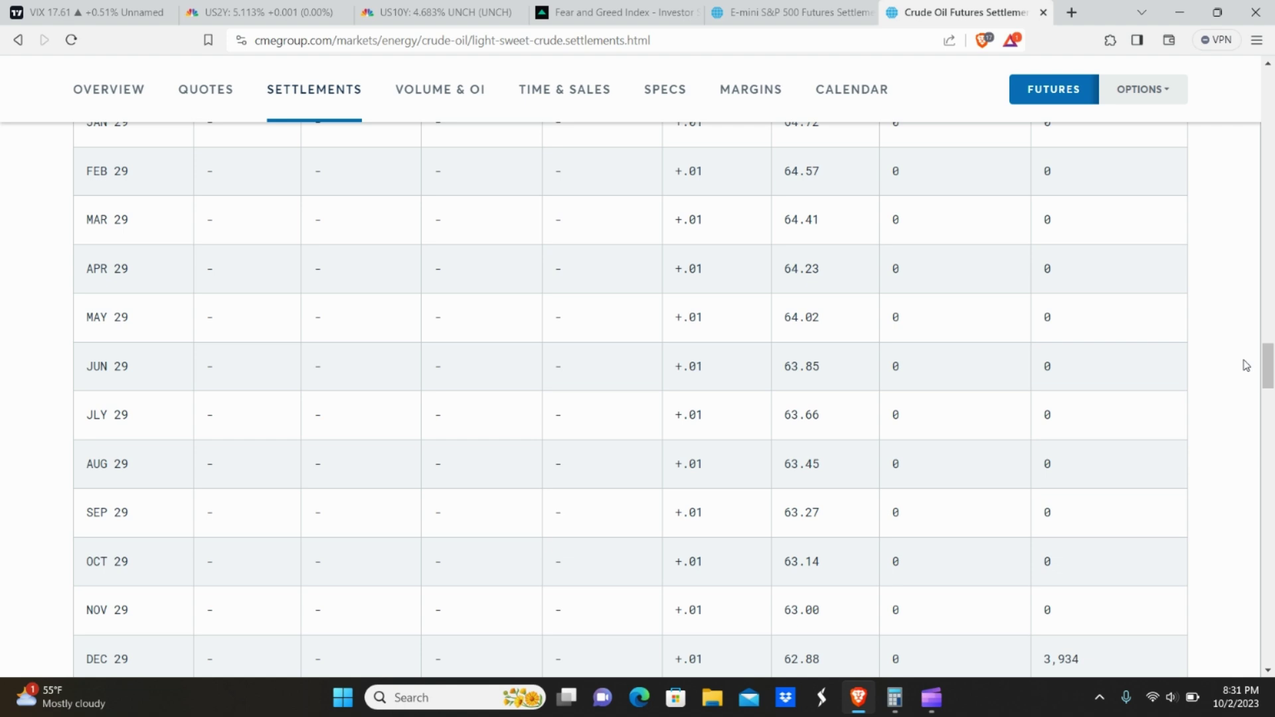